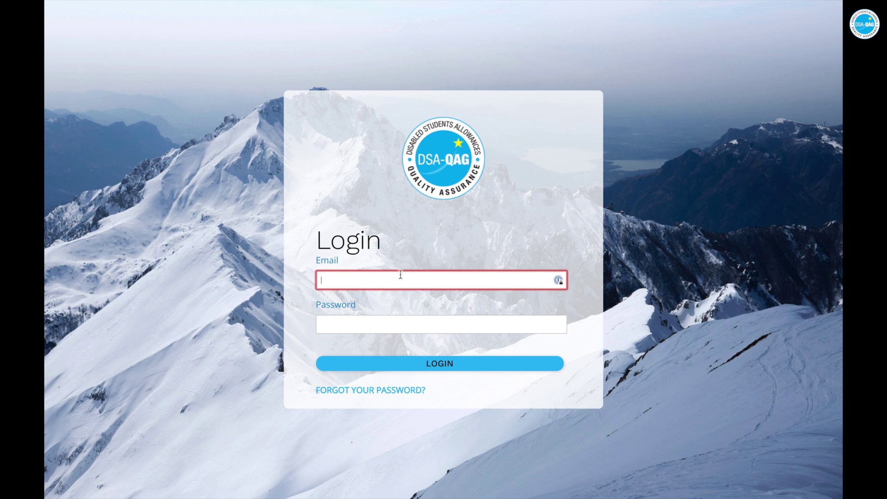
Follow the 'FORGOT YOUR PASSWORD?' link on the NAR Online login screen
click(383, 391)
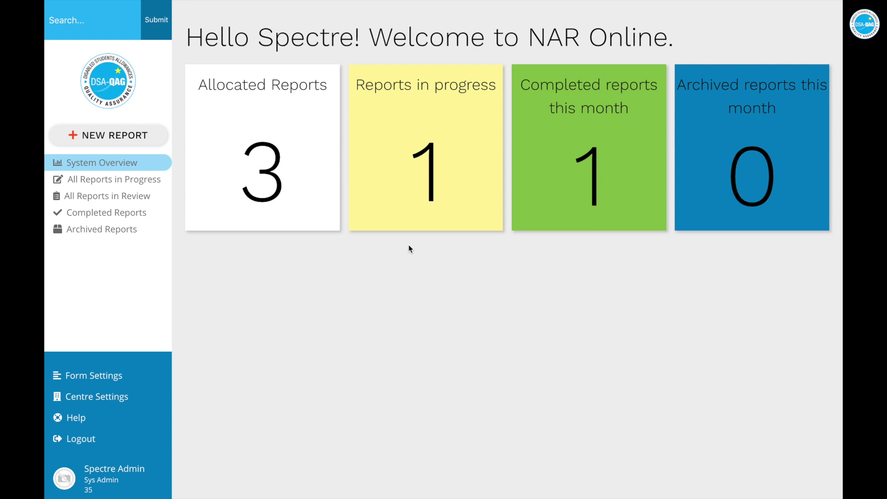
Open the All Reports in Progress list from the sidebar
click(123, 179)
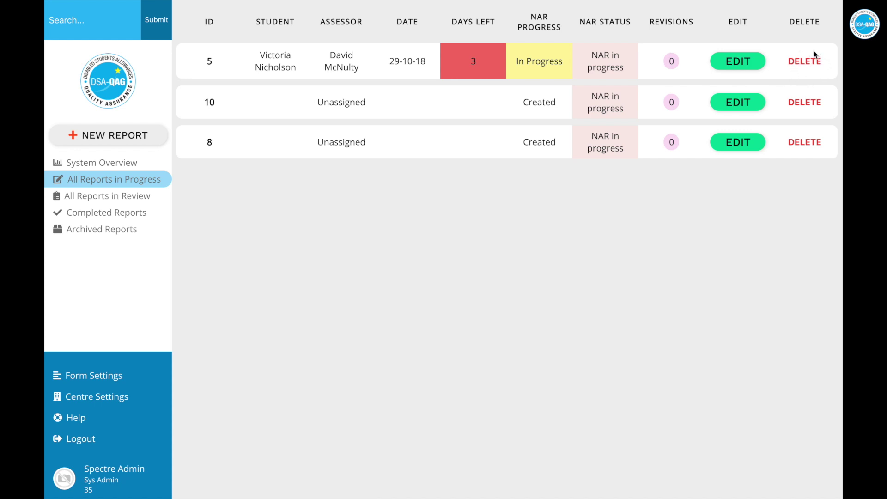
Permanently delete report 8 and open Centre Settings
click(798, 144)
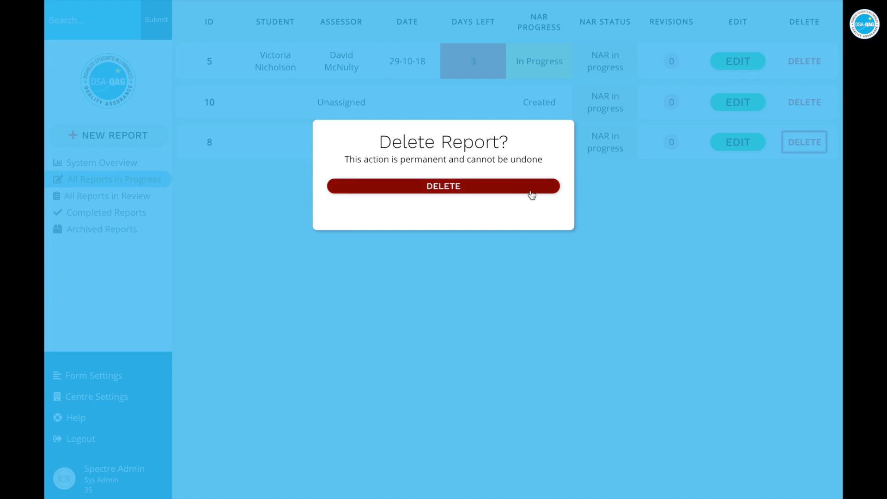
click(485, 191)
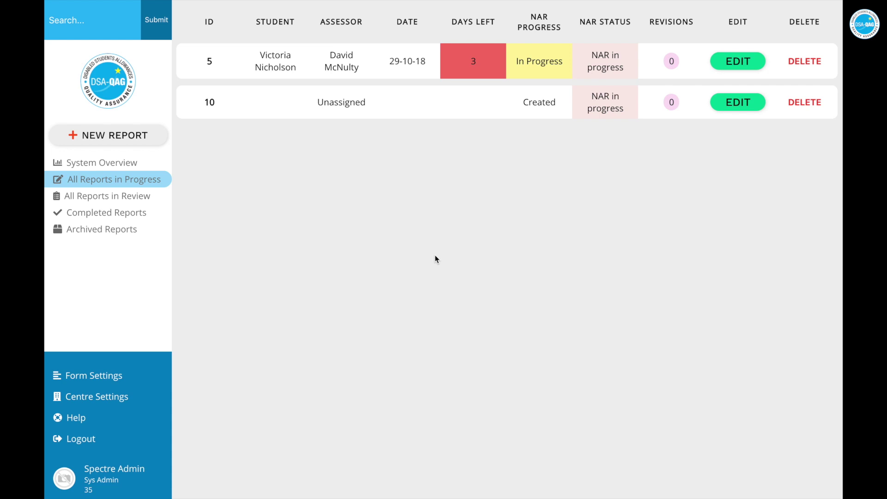
click(104, 403)
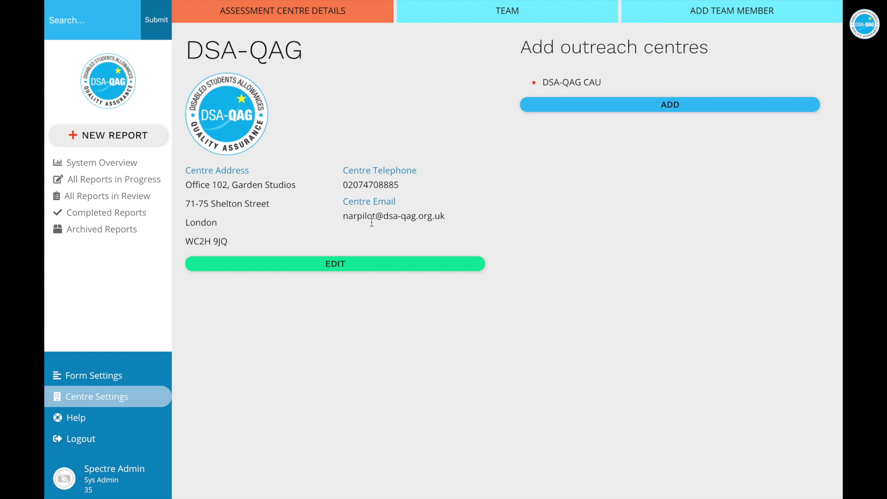
Edit and save the DSA-QAG centre details, then view the Team Members page
click(335, 270)
click(265, 256)
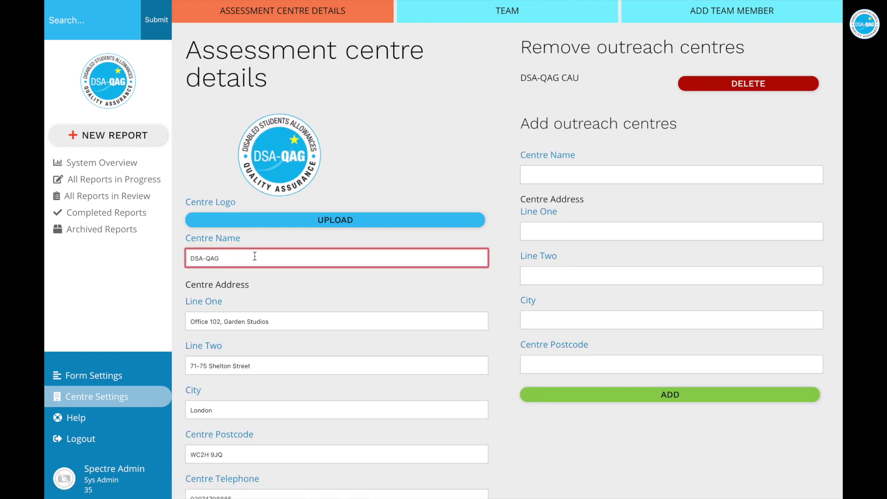
scroll(261, 255, down, 2)
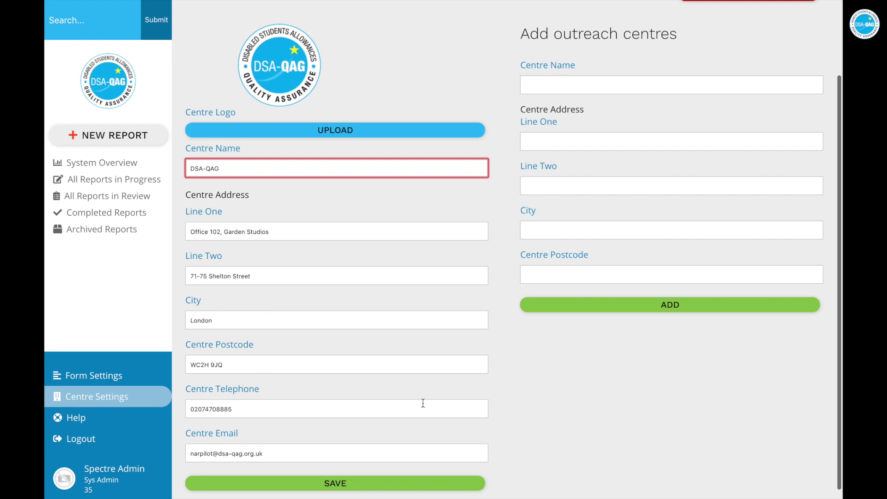
scroll(422, 403, up, 2)
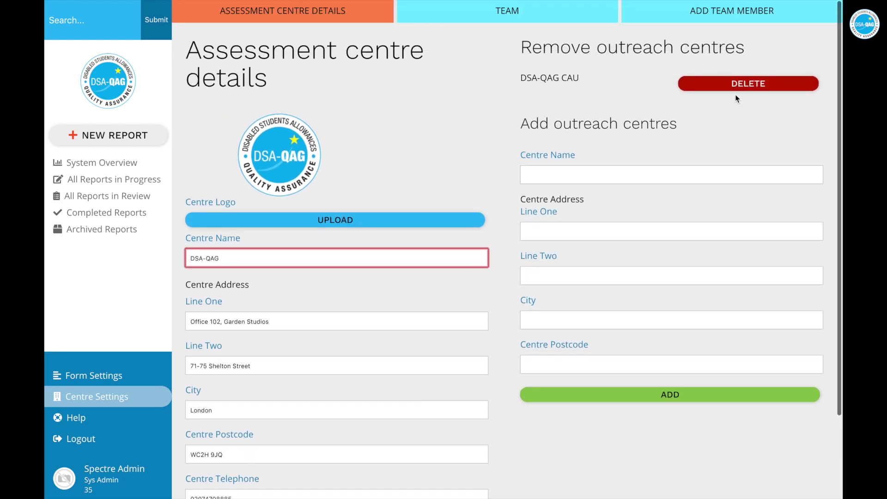
scroll(594, 249, down, 1)
scroll(594, 249, down, 2)
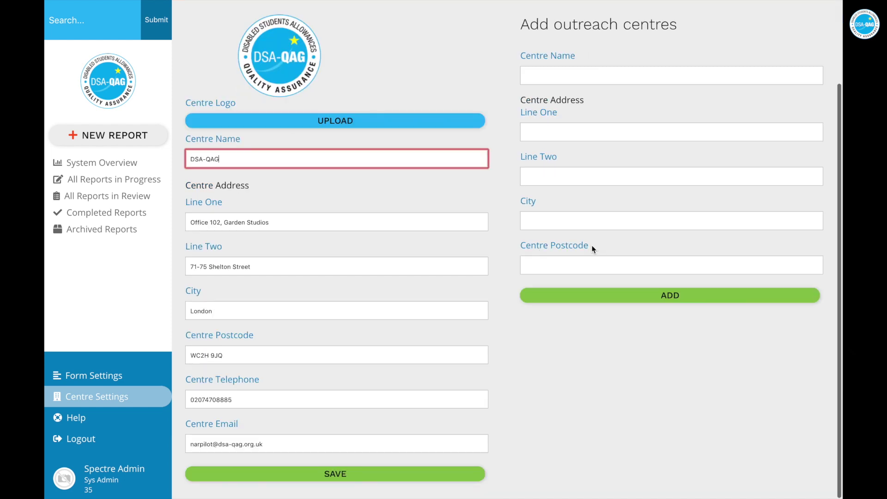
click(360, 479)
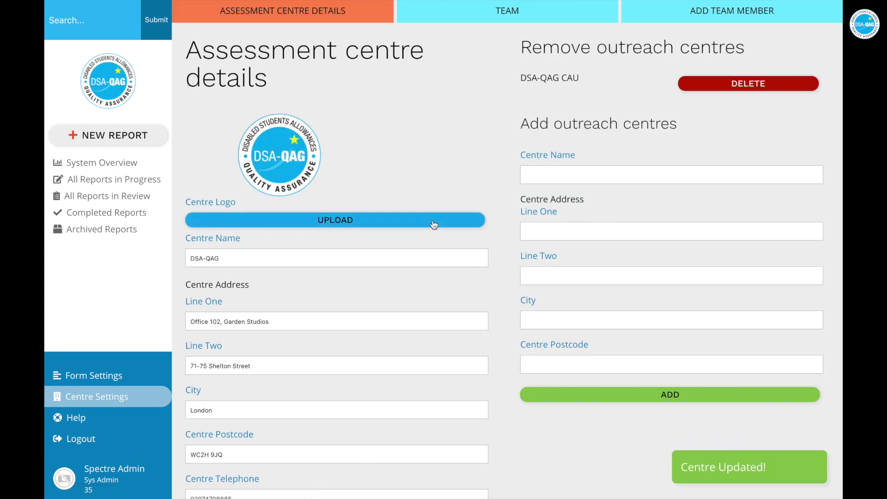
click(505, 23)
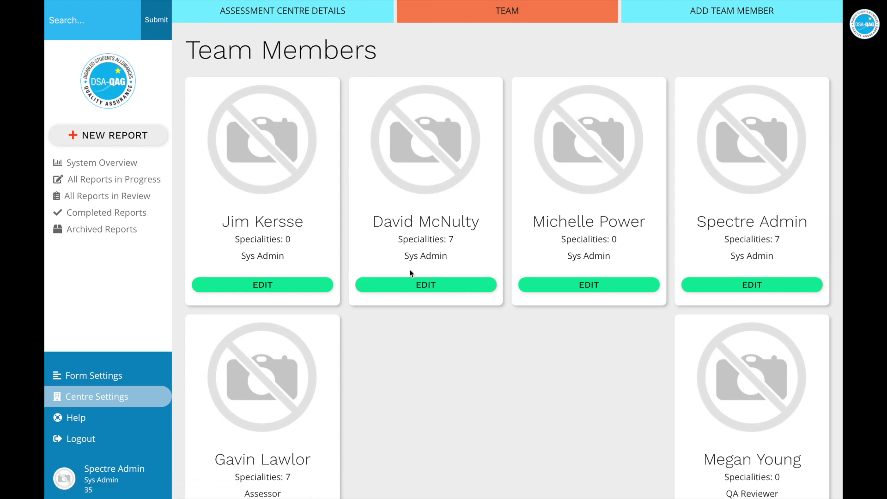
Review the second team member's edit page, keeping the Sys Admin role, then return to Team
click(414, 289)
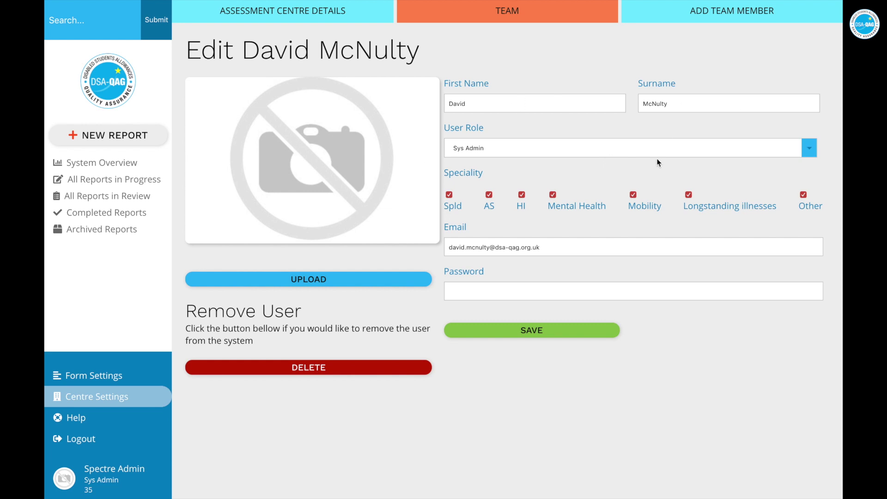
click(810, 149)
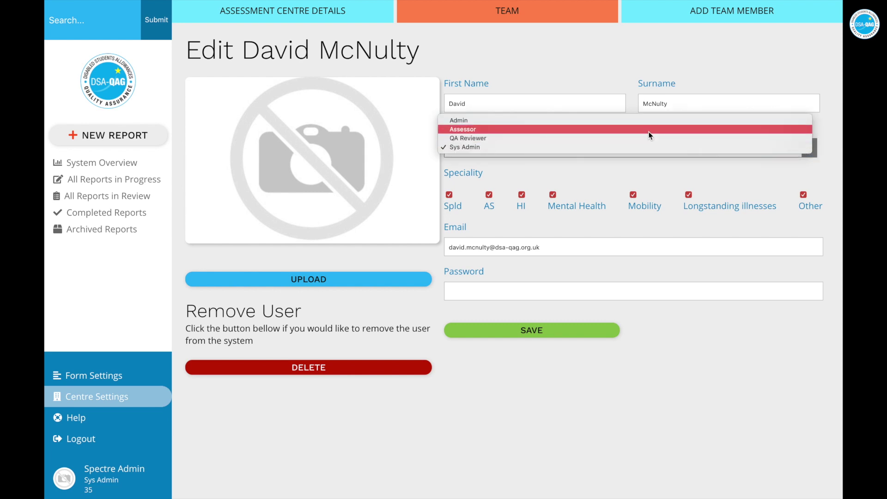
click(635, 170)
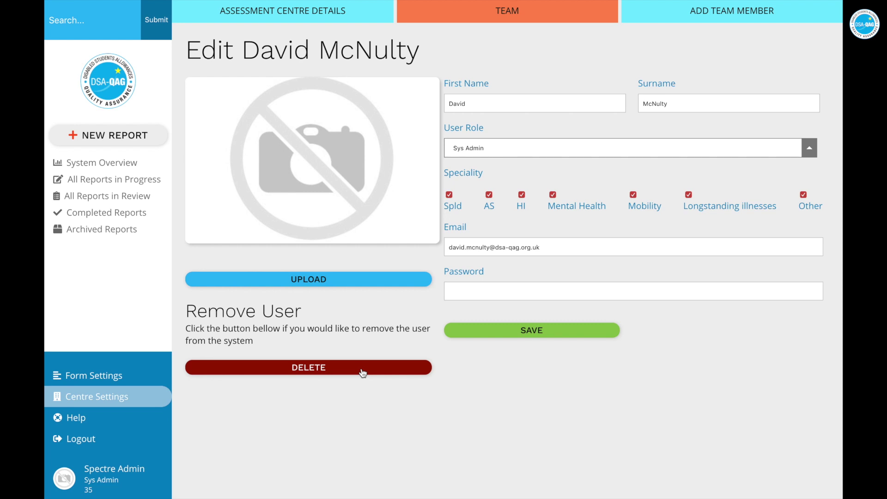
click(486, 9)
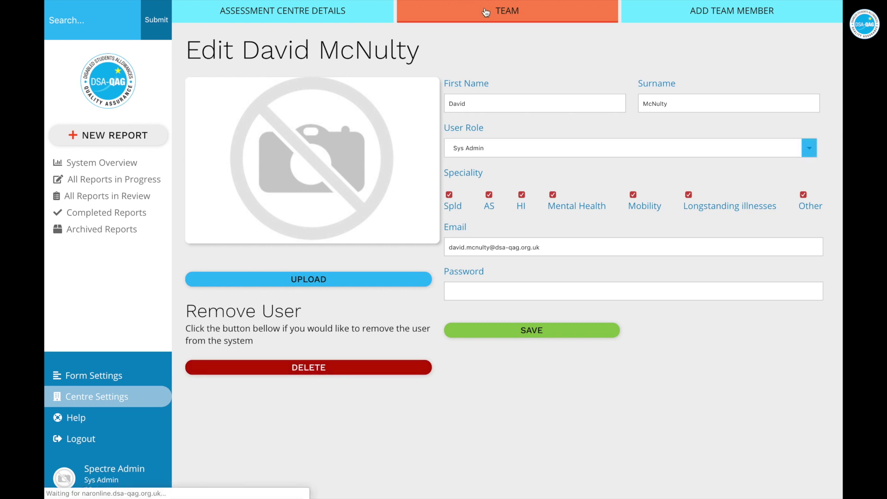
Inspect the Add Team Member form's role options, then return to Team without saving
click(697, 21)
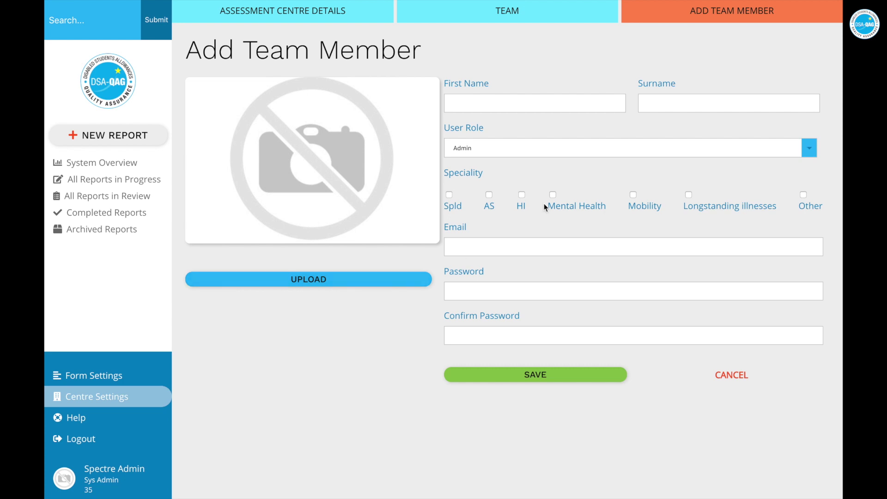
click(652, 150)
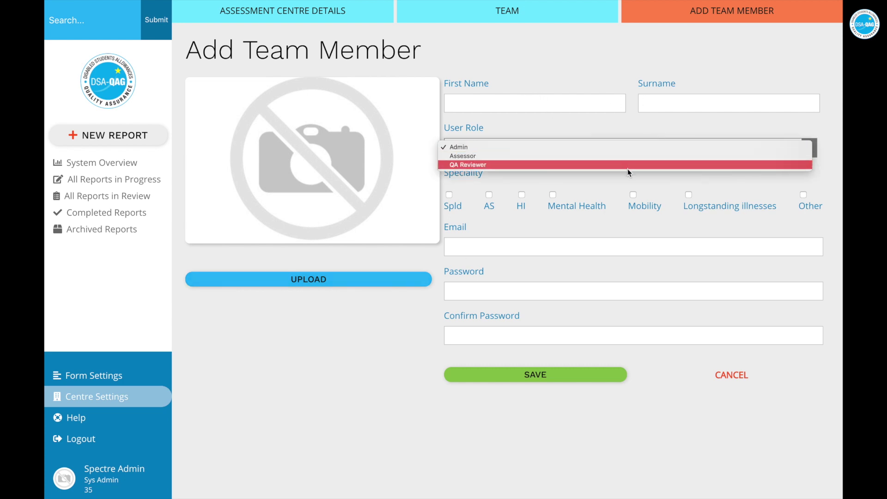
click(590, 180)
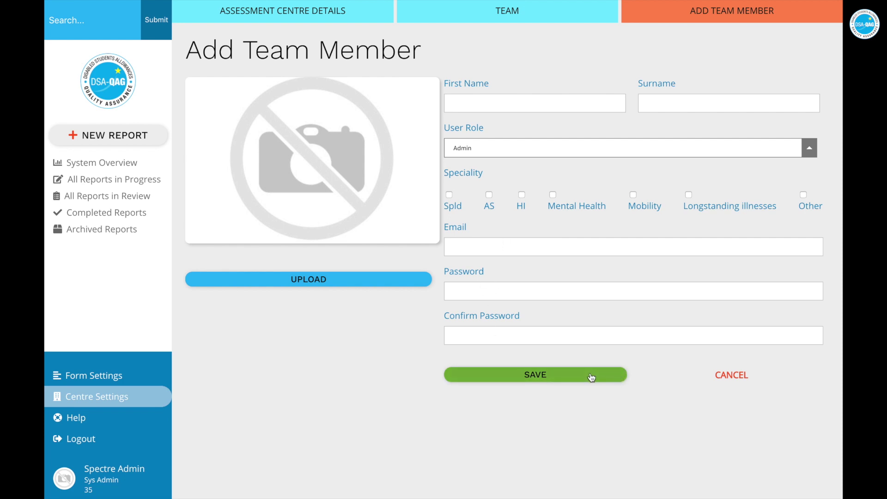
click(484, 11)
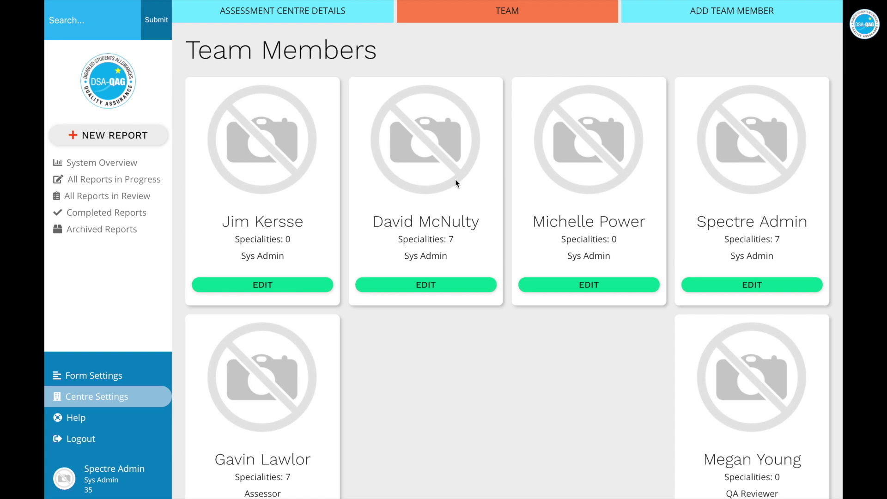
Create Needs Assessment Report 13 with + NEW REPORT
click(335, 18)
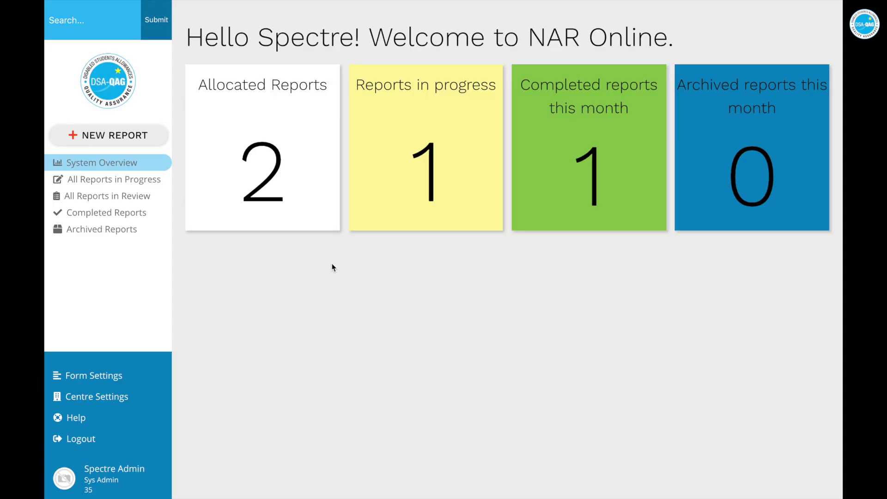
click(128, 141)
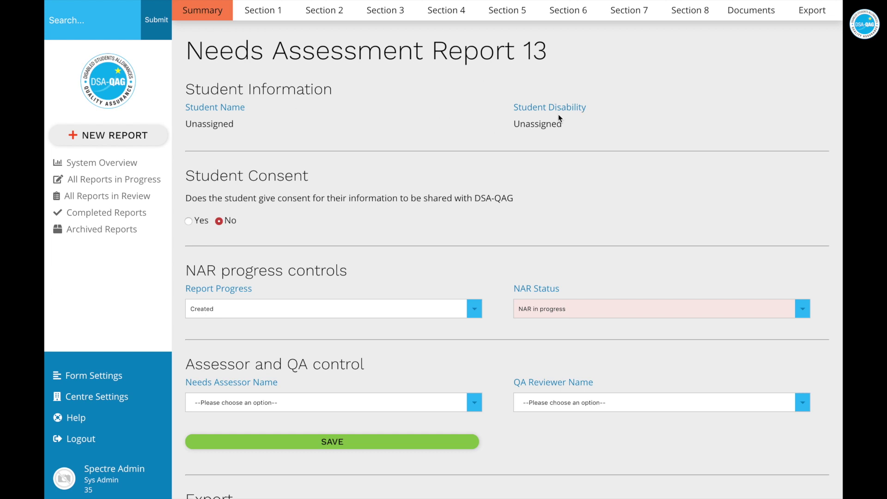
Enter the student's first name and surname in Section 1 and save
click(261, 16)
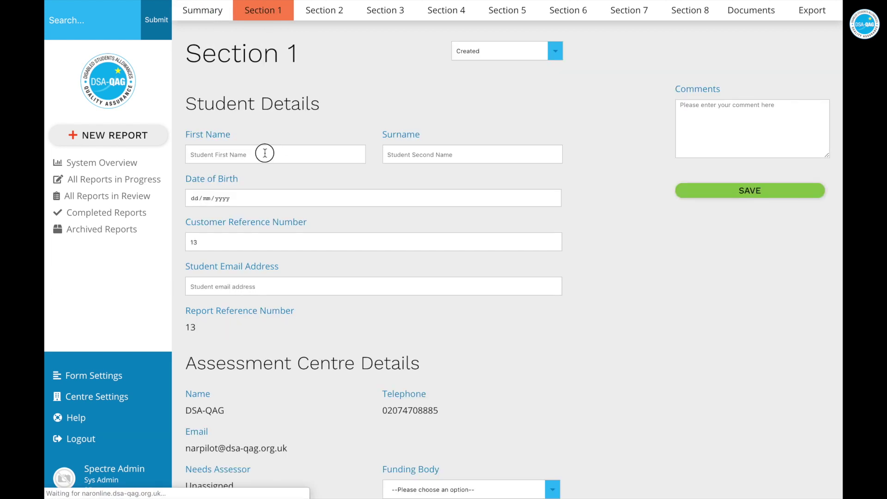
click(263, 152)
click(472, 154)
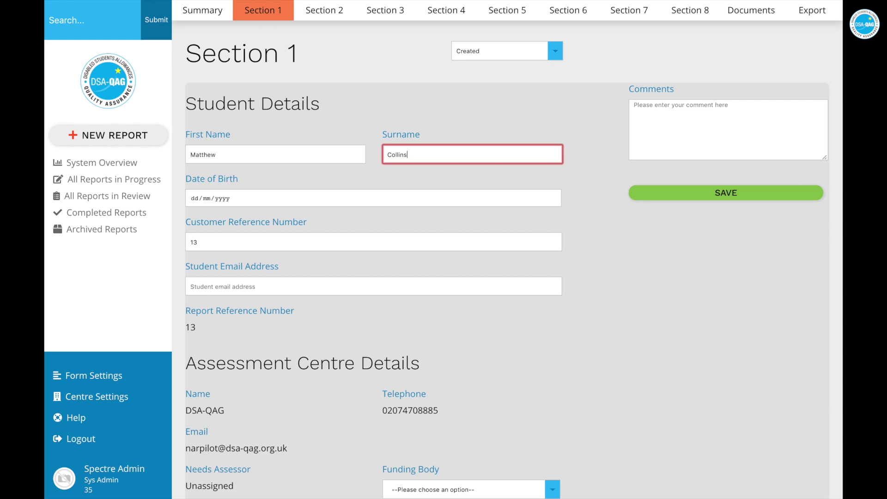
scroll(293, 225, down, 3)
click(307, 366)
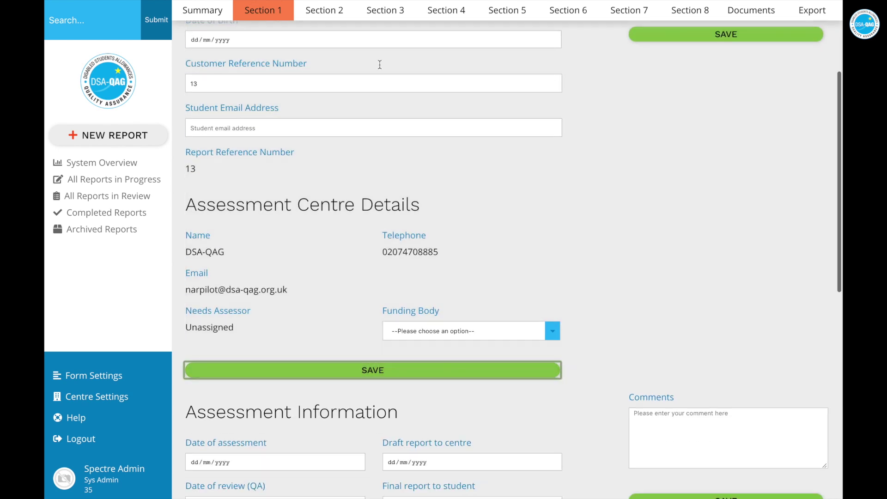
Set Section 3's A-1-A Disability Type to visual impairment, save, and return to Summary
click(386, 10)
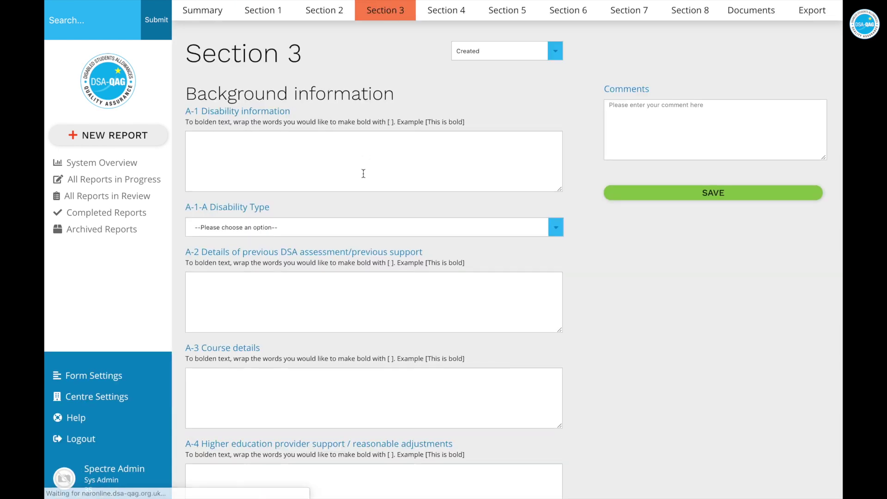
click(341, 231)
click(329, 155)
scroll(328, 275, down, 3)
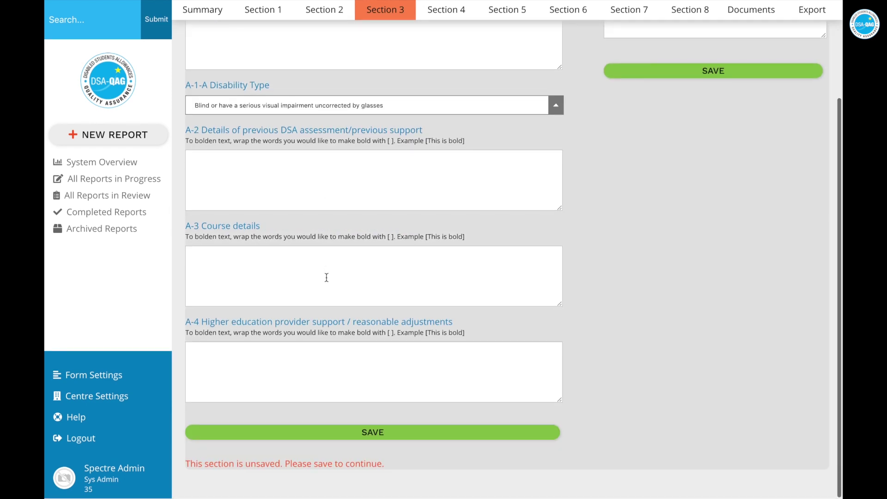
click(328, 432)
click(201, 16)
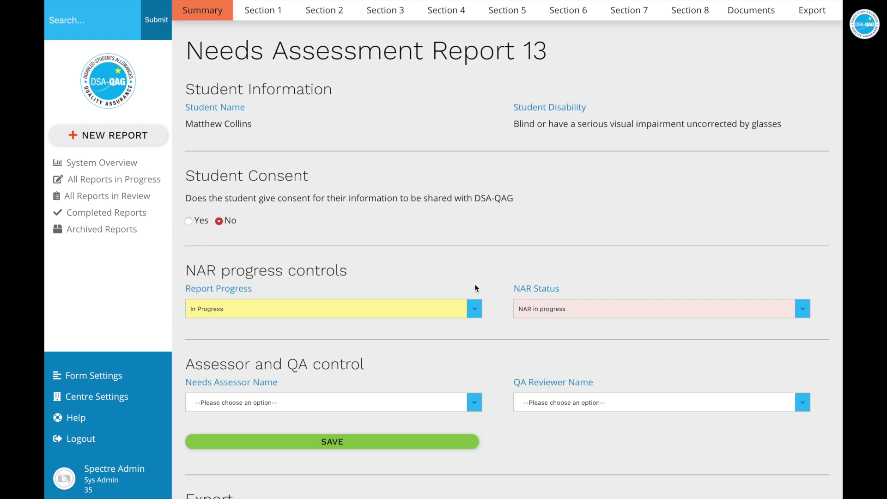
Change Report 13's progress to QA Complete, leaving NAR Status unchanged, and save
click(467, 307)
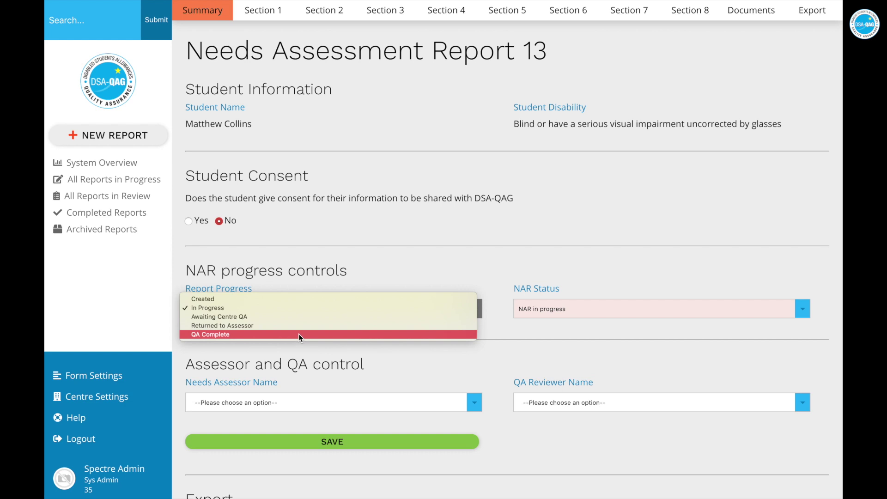
click(302, 347)
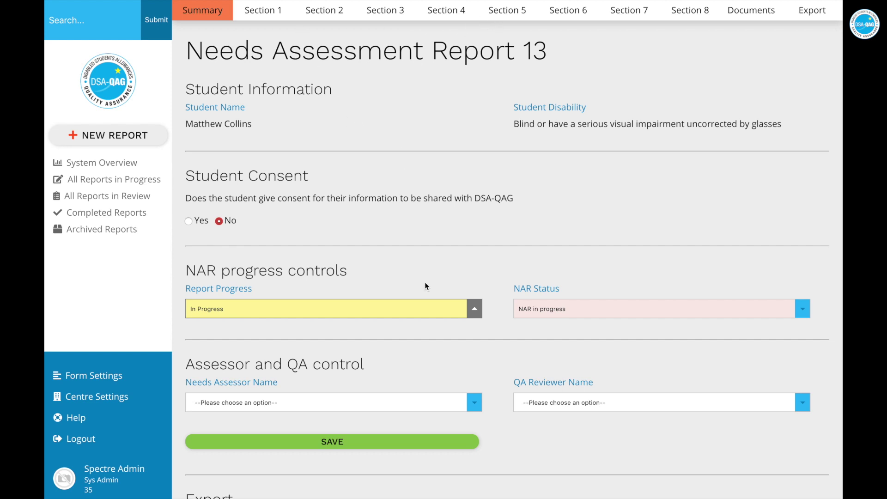
click(468, 312)
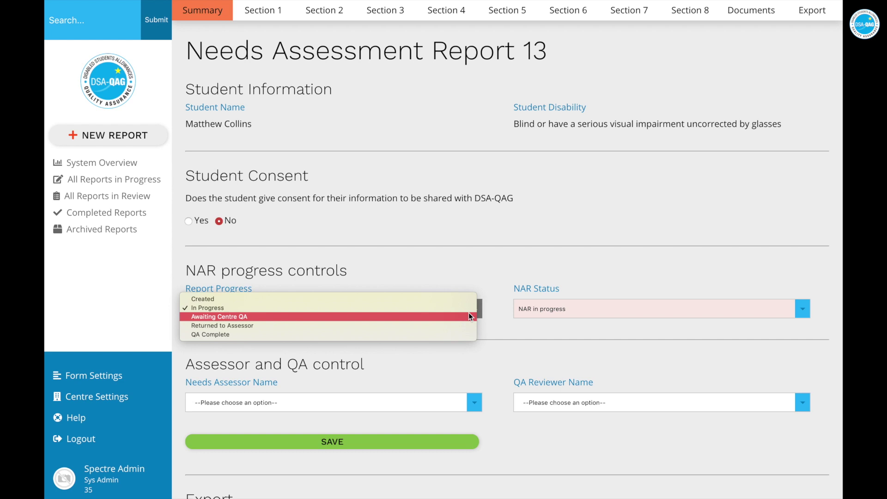
click(433, 334)
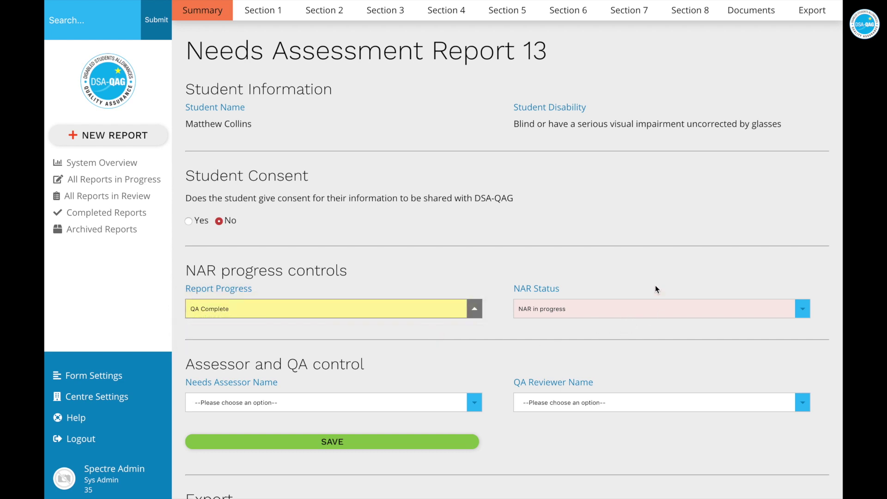
click(630, 313)
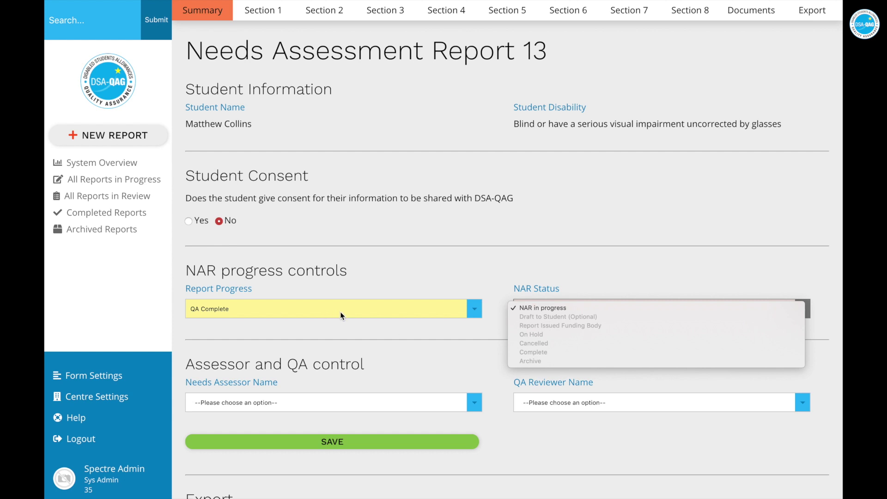
click(352, 325)
click(346, 441)
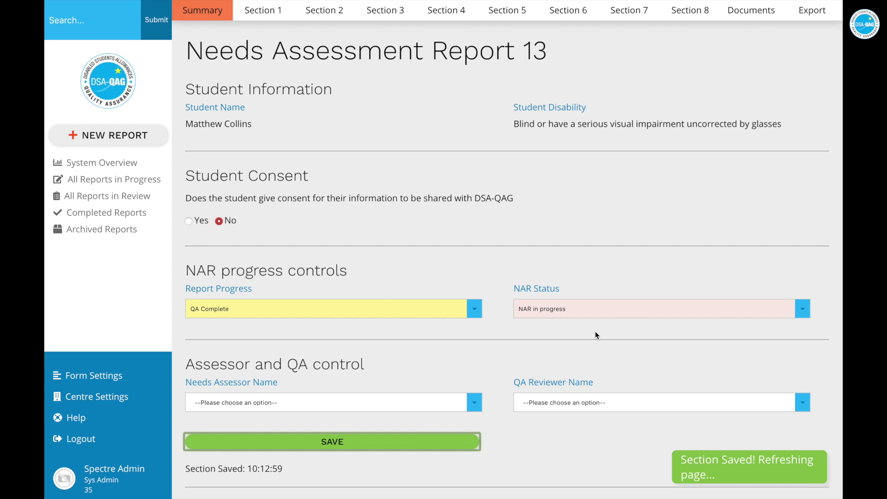
click(629, 313)
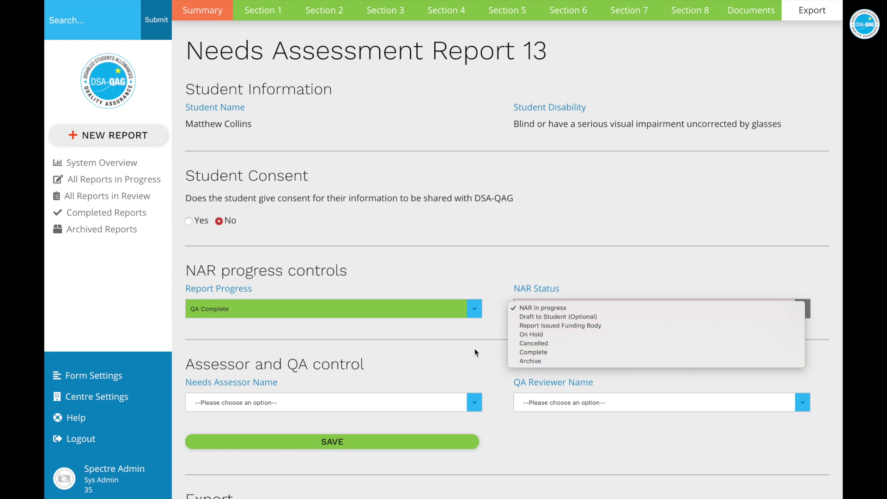
click(450, 351)
scroll(437, 379, down, 2)
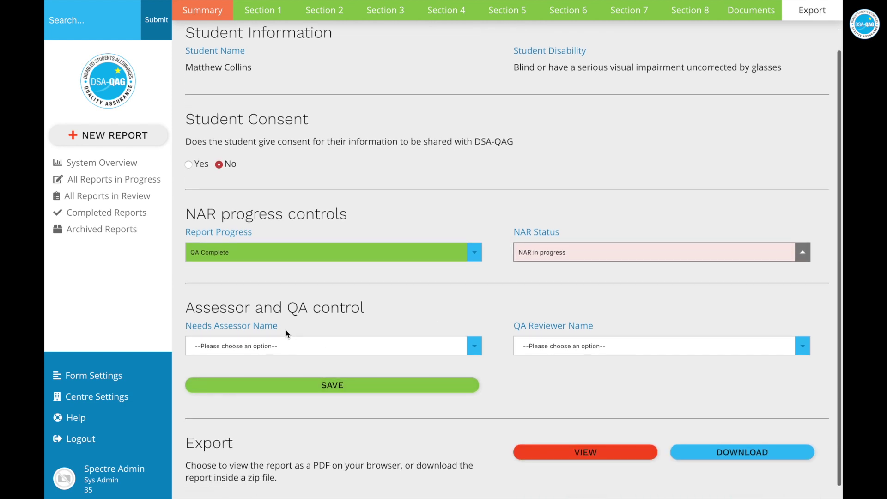
click(428, 346)
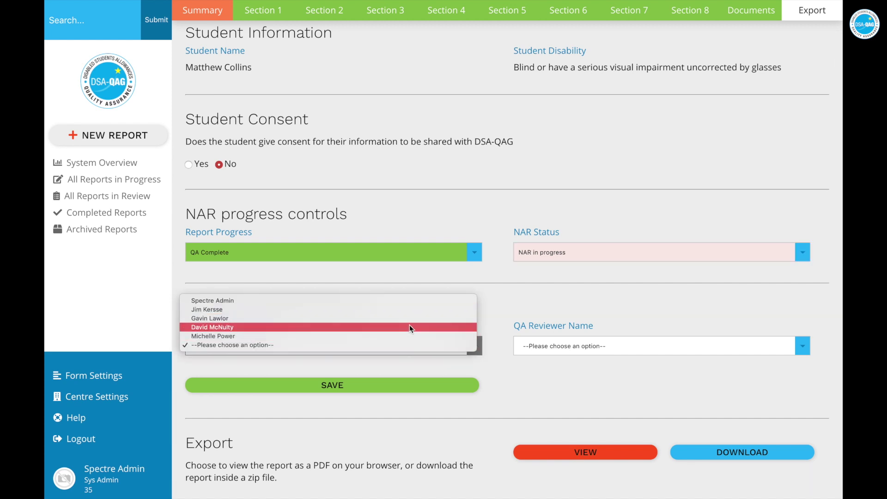
click(509, 375)
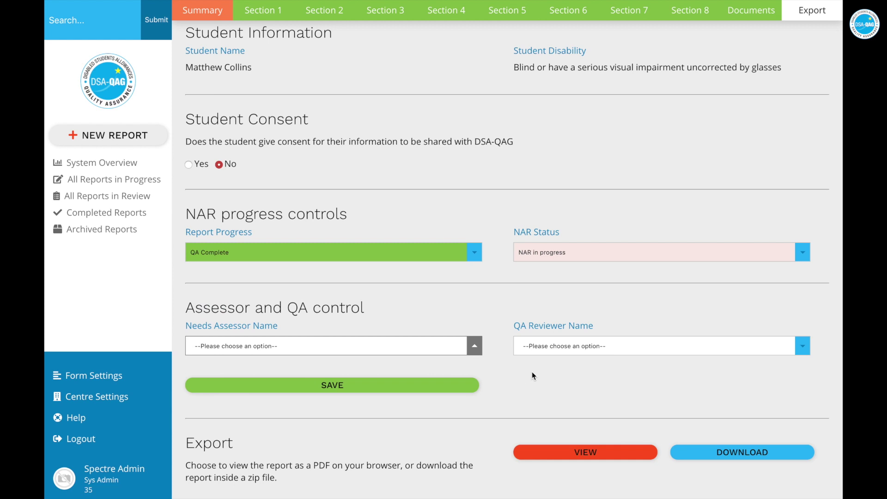
click(614, 356)
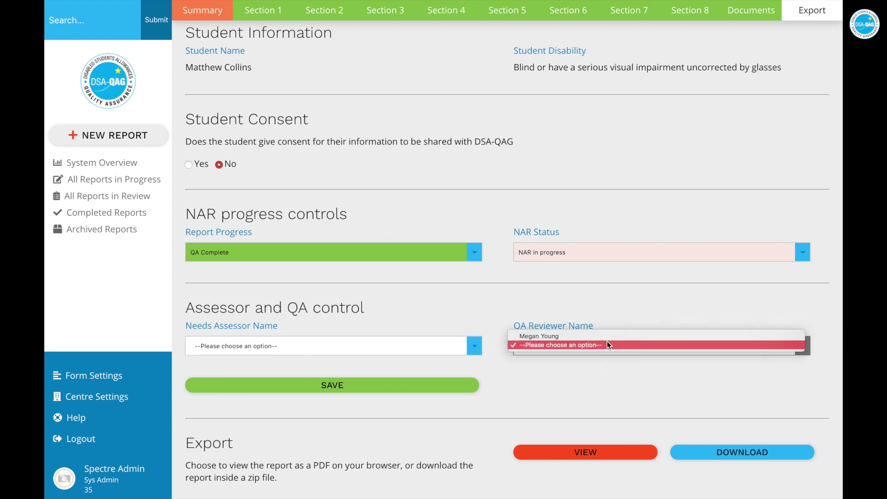
click(603, 369)
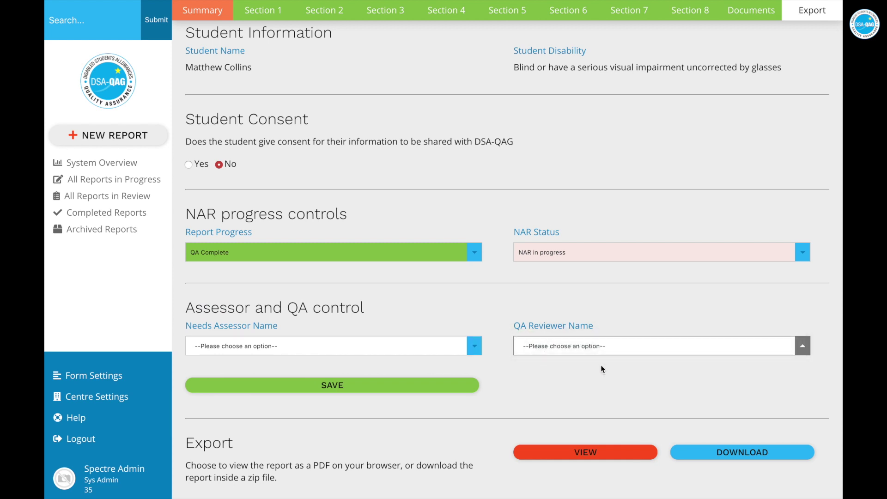
scroll(602, 369, down, 1)
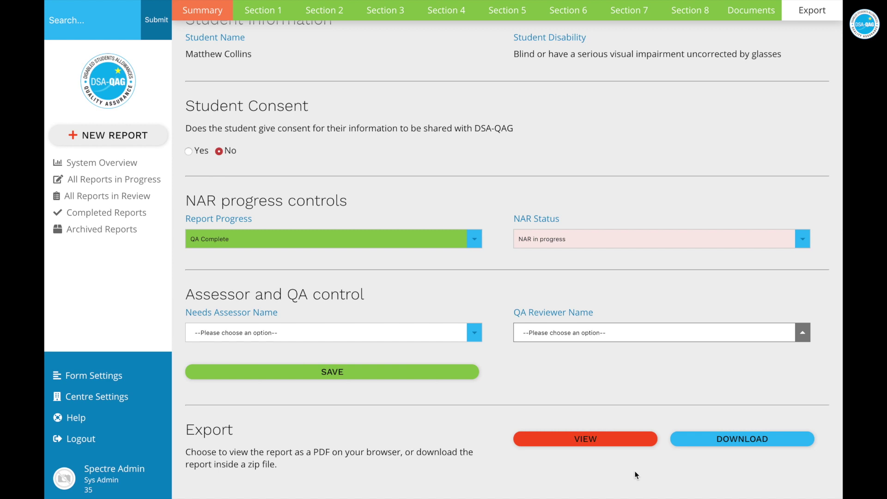
scroll(636, 475, up, 2)
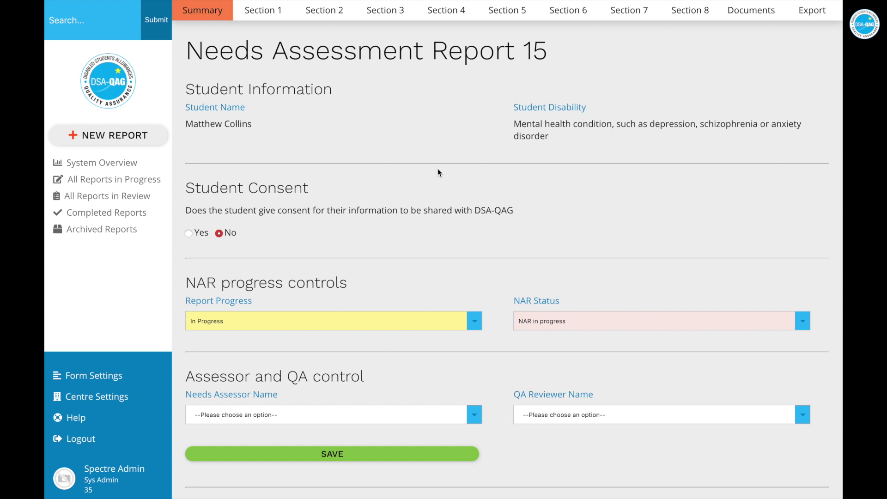
Mark Report 15's Section 1 as Awaiting Centre QA, then open Section 2
click(269, 14)
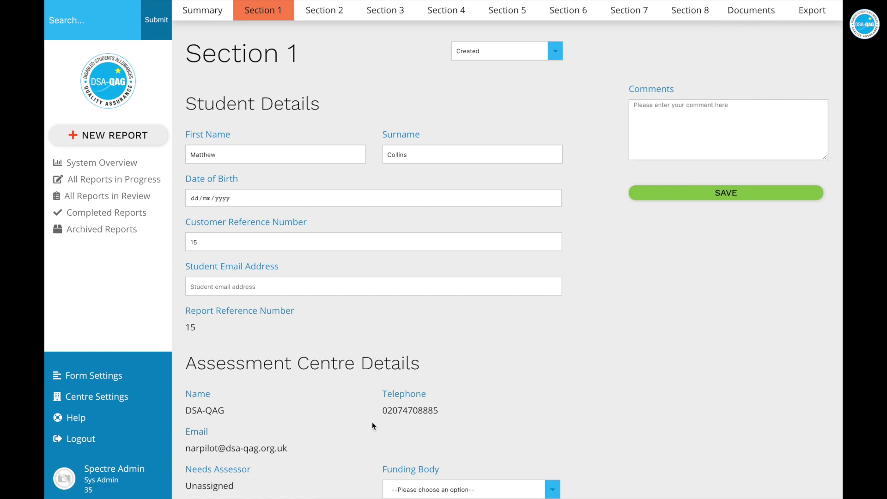
click(556, 52)
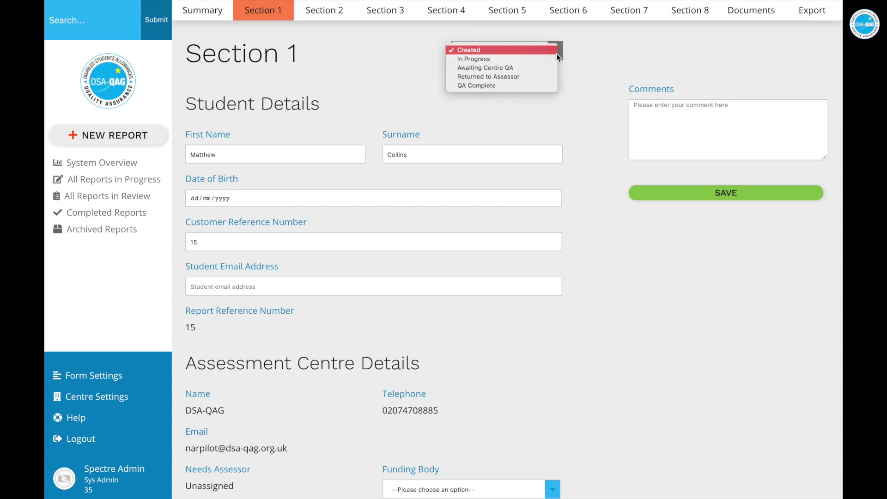
click(529, 68)
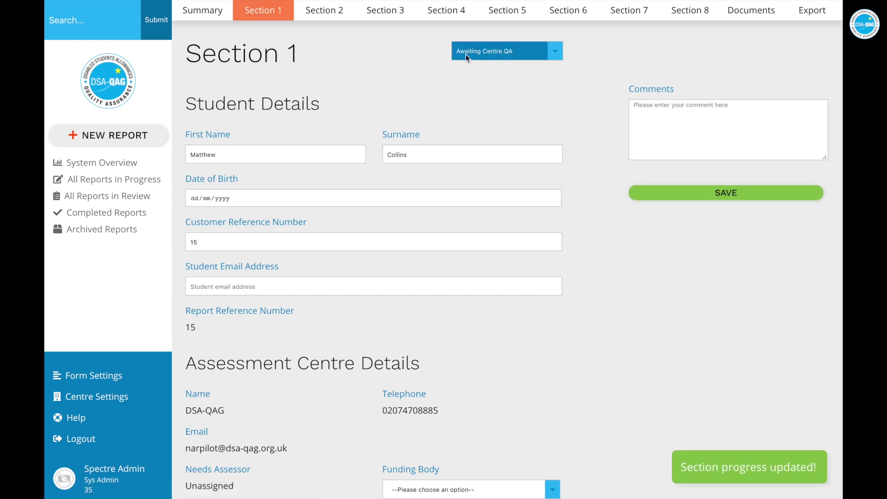
click(329, 17)
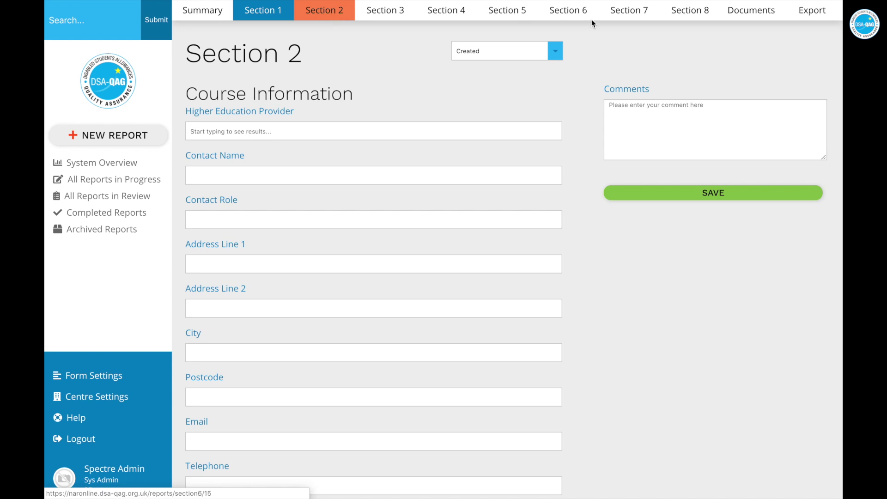
Save Report 15's summary with progress Awaiting Centre QA, then list All Reports in Review
click(189, 17)
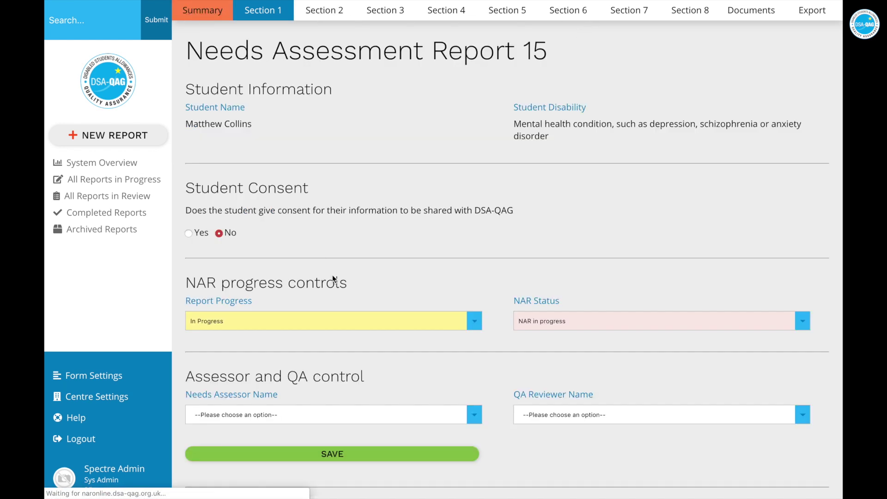
click(382, 320)
click(363, 329)
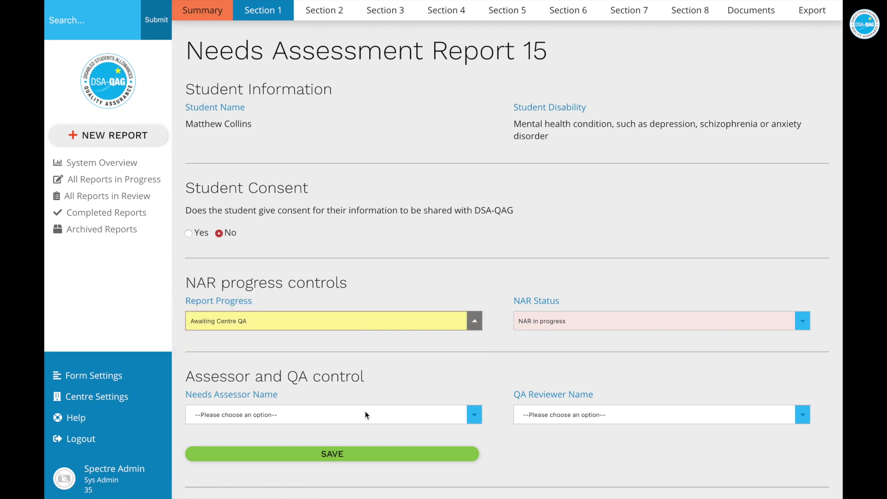
click(351, 451)
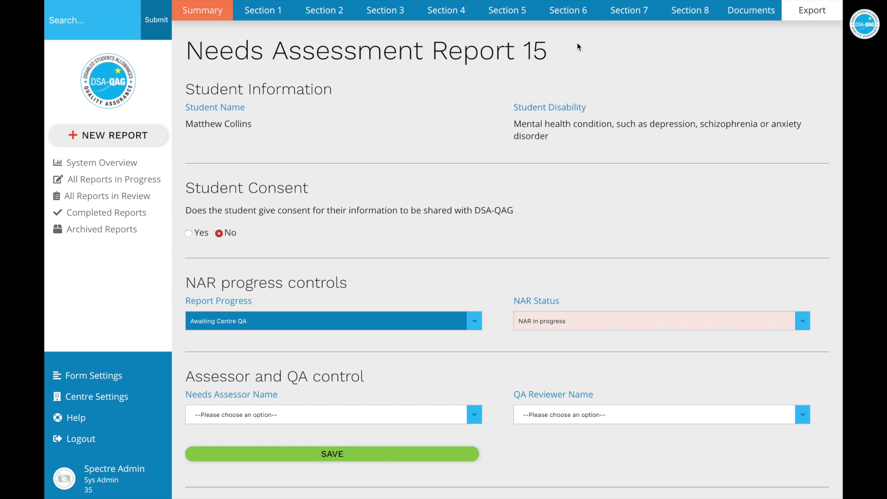
click(130, 199)
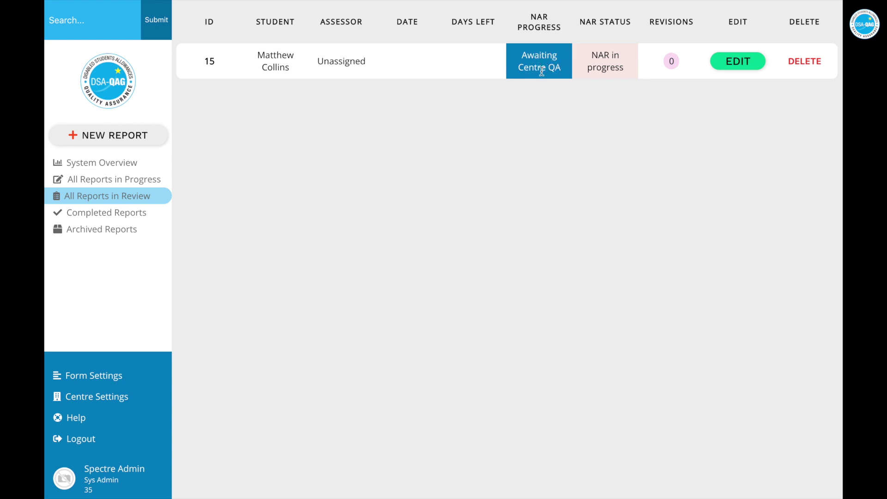
Reopen report 15, save its Report Progress as QA Complete, and view Section 1
click(740, 65)
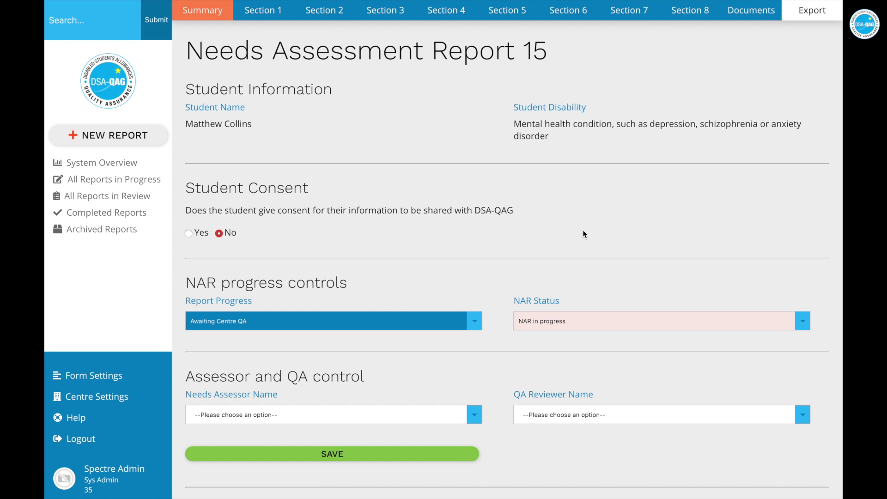
click(475, 322)
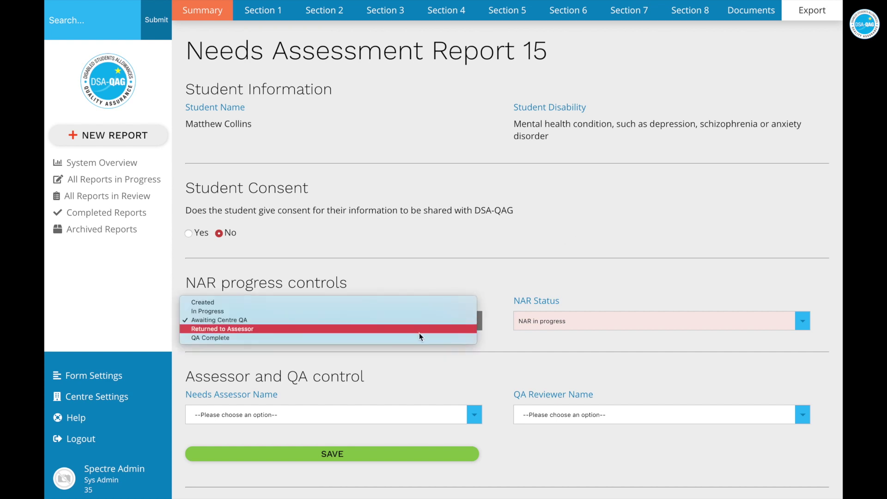
click(407, 338)
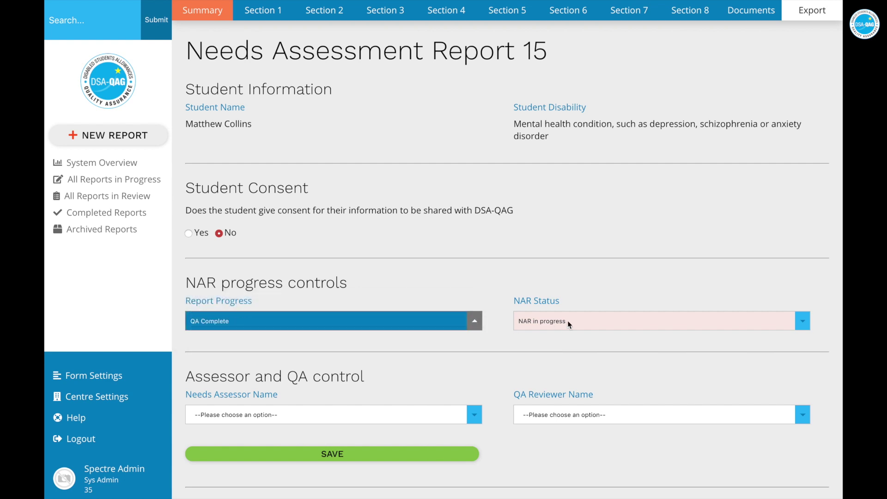
click(380, 455)
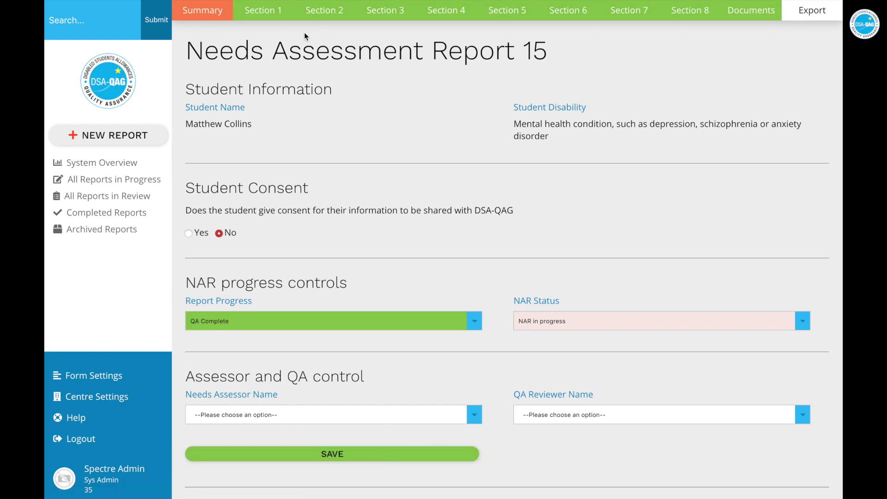
click(272, 16)
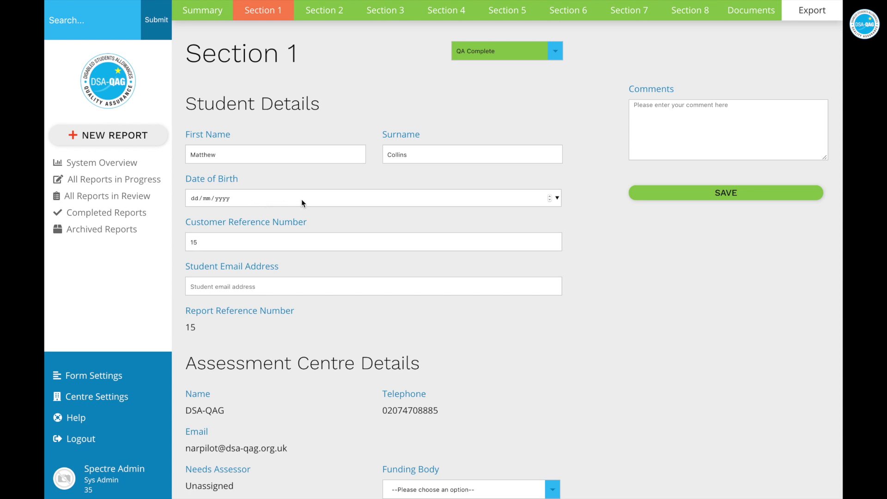
Save the Section 1 comment 'Date of birth is missing'
click(708, 111)
text(D)
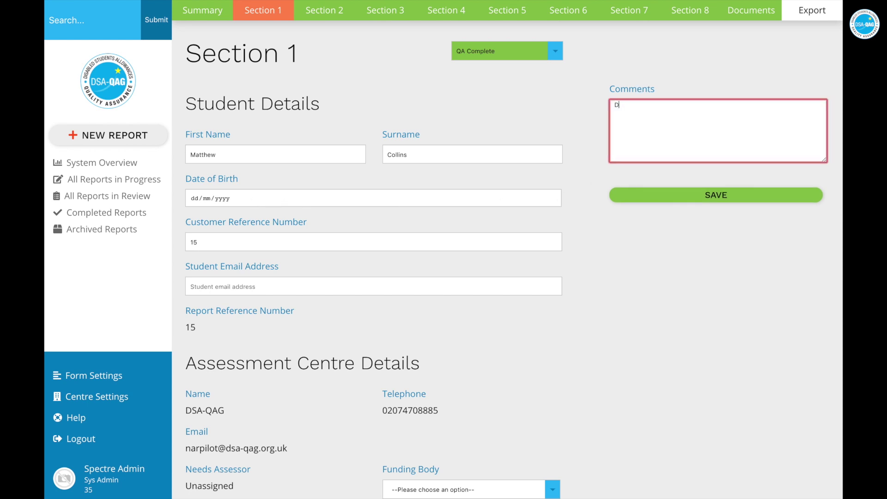
text(ate of birth is missing)
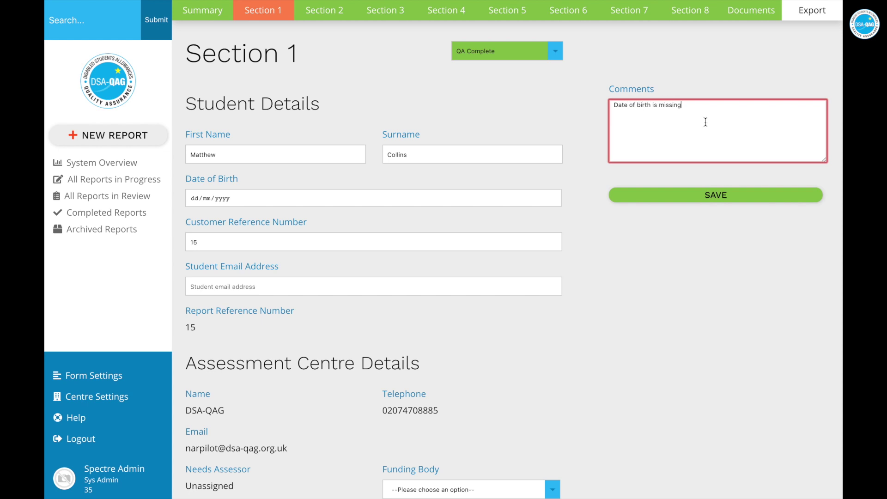
click(686, 203)
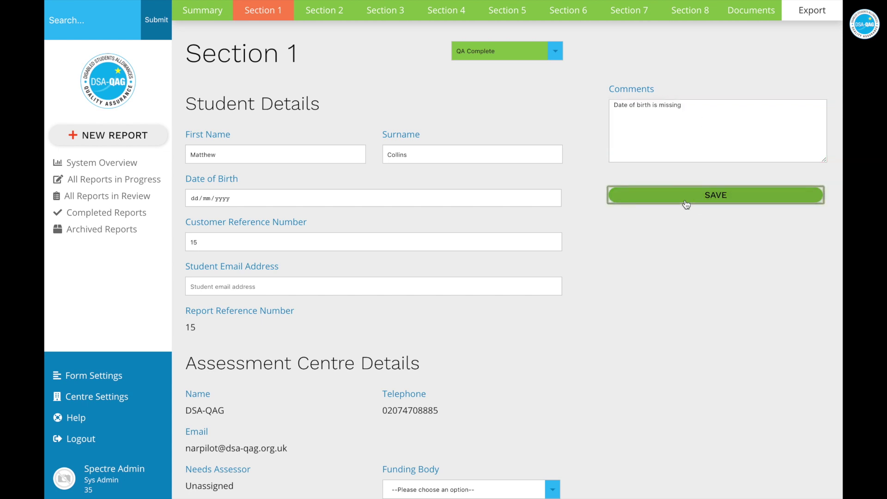
Set the section status to Returned to Assessor and view All Reports in Review
click(559, 56)
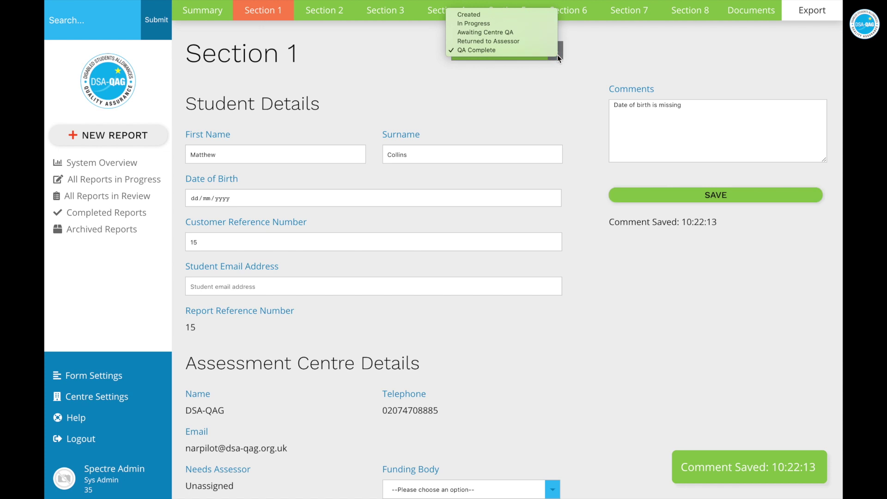
click(530, 43)
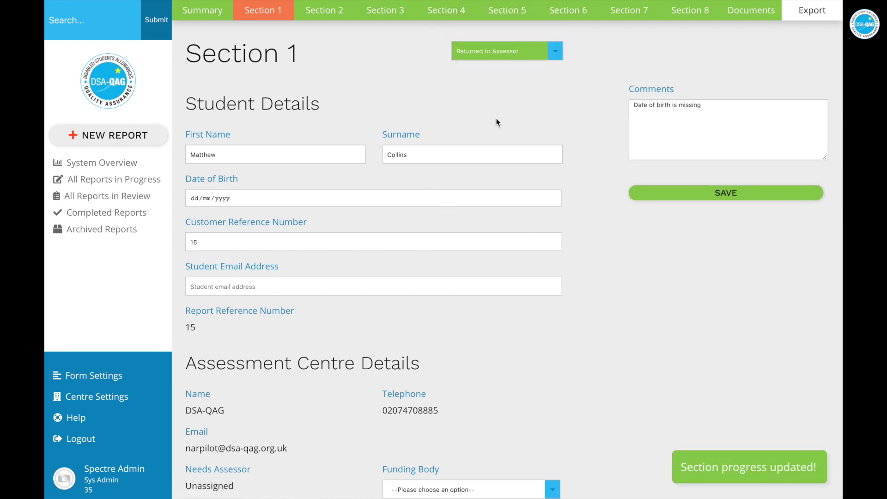
click(122, 201)
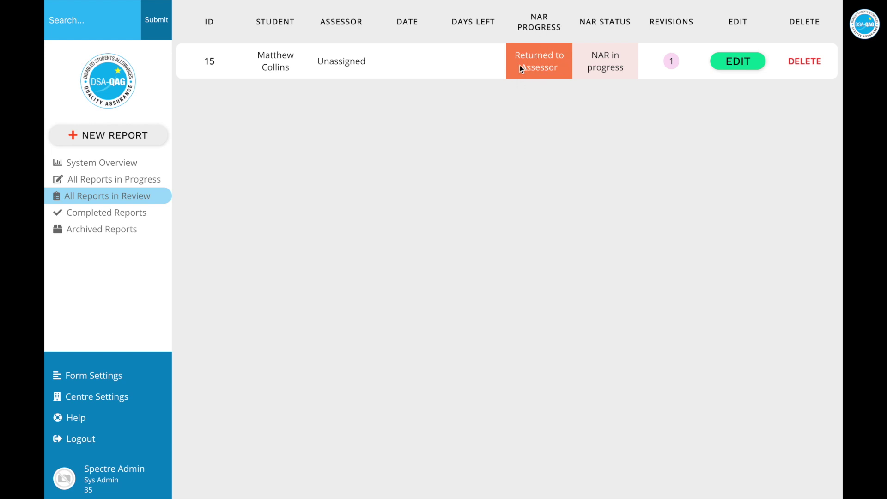
click(728, 72)
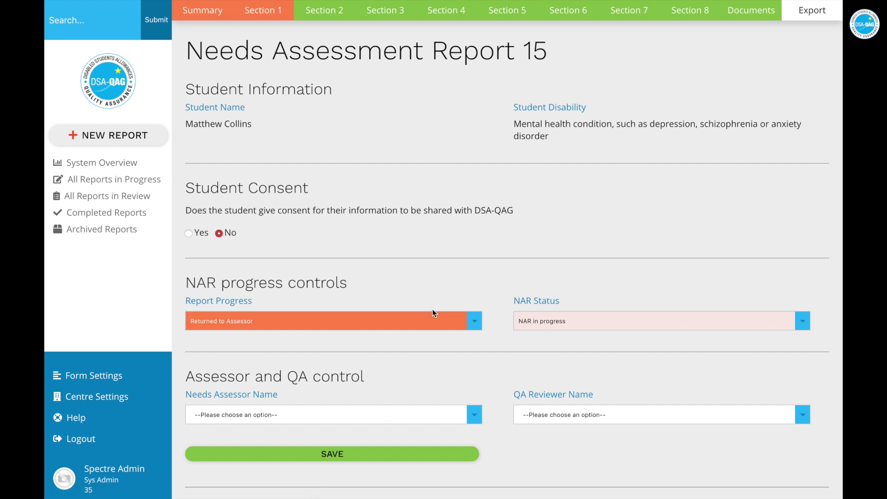
click(265, 15)
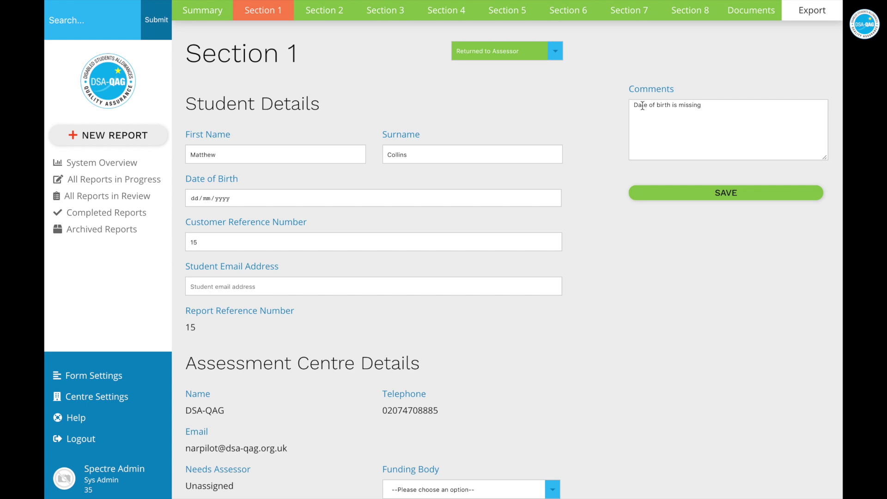
click(194, 199)
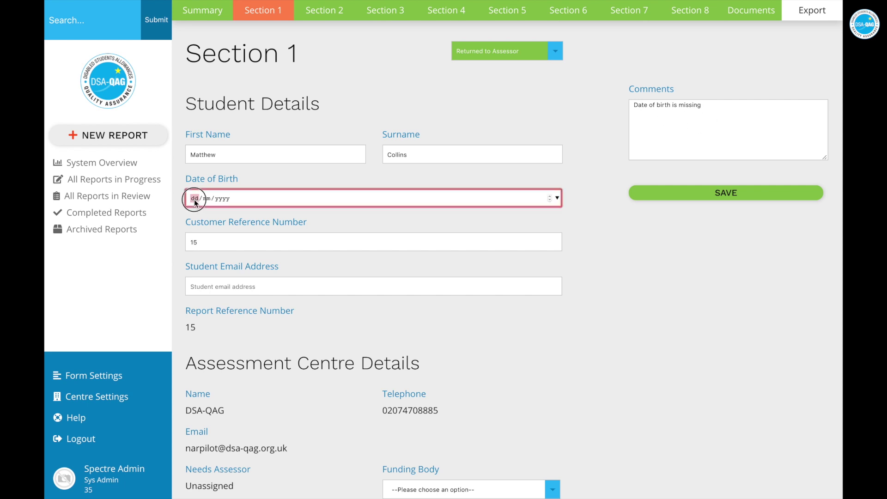
click(441, 339)
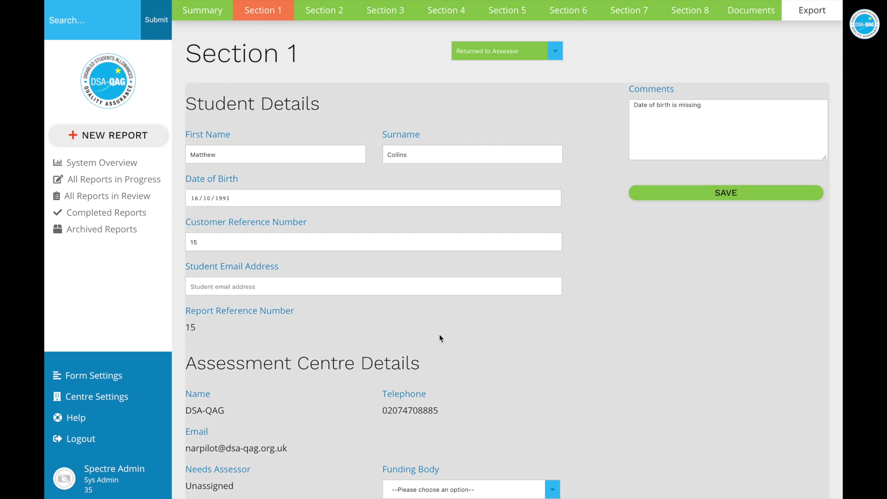
scroll(416, 342, down, 4)
click(379, 344)
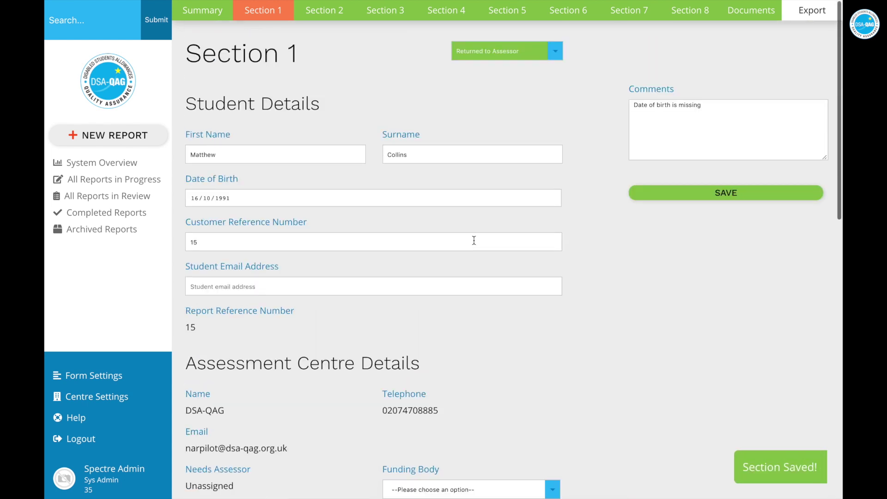
Set the section progress to Awaiting Centre QA and return to All Reports in Review
click(539, 57)
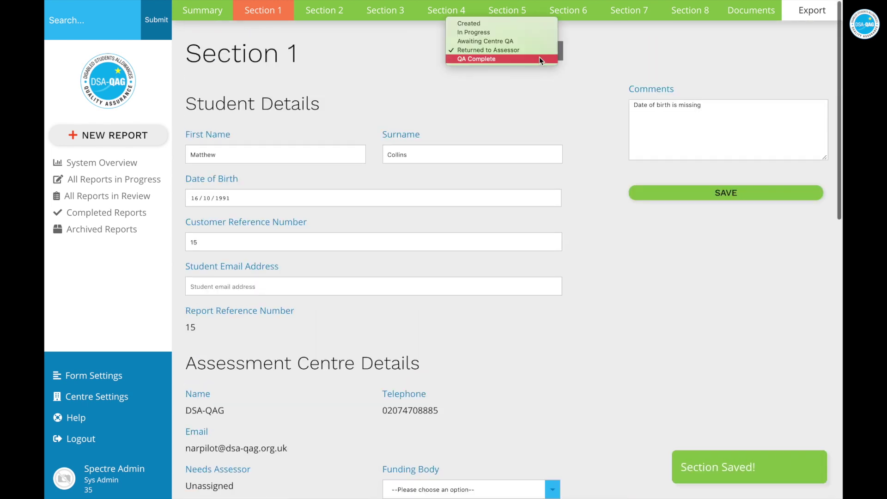
click(509, 41)
scroll(455, 170, down, 5)
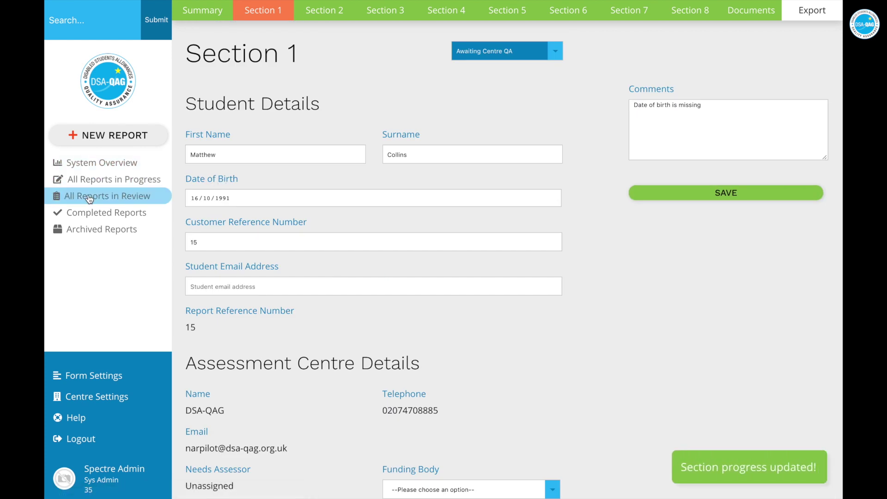
click(88, 199)
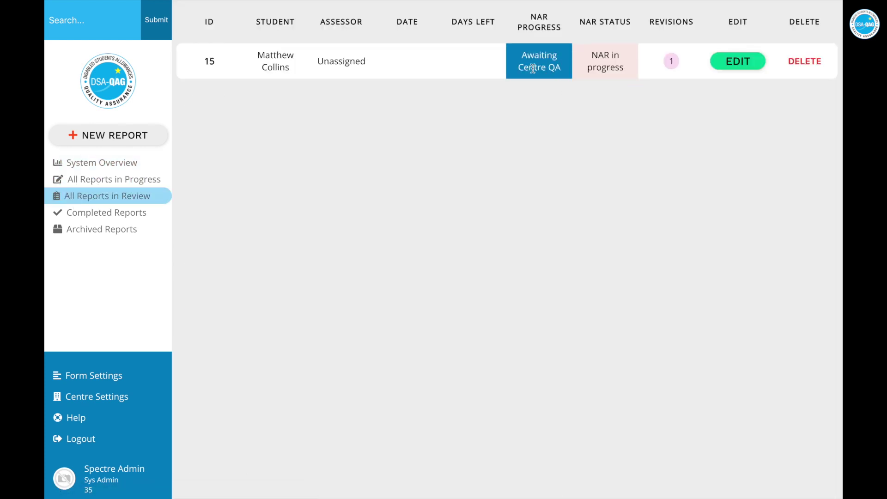
Add 'Fantastic!' on a new line in report 15's Section 1 comments and save
click(738, 61)
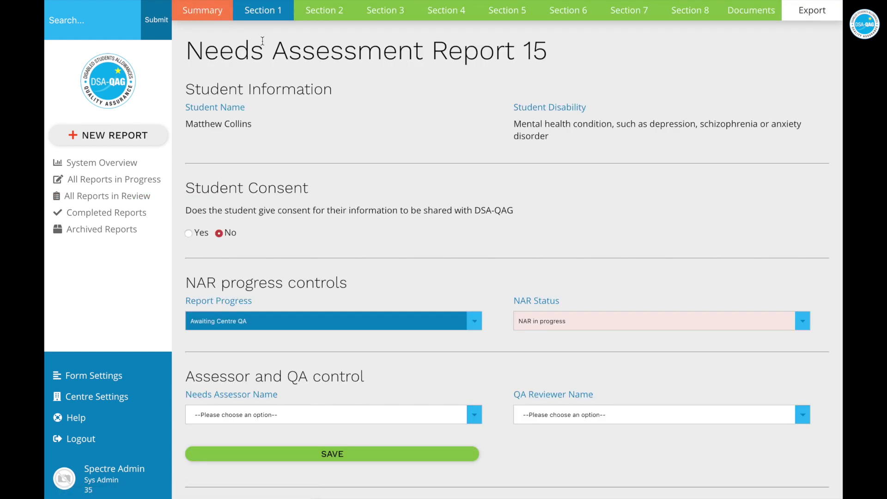
click(266, 17)
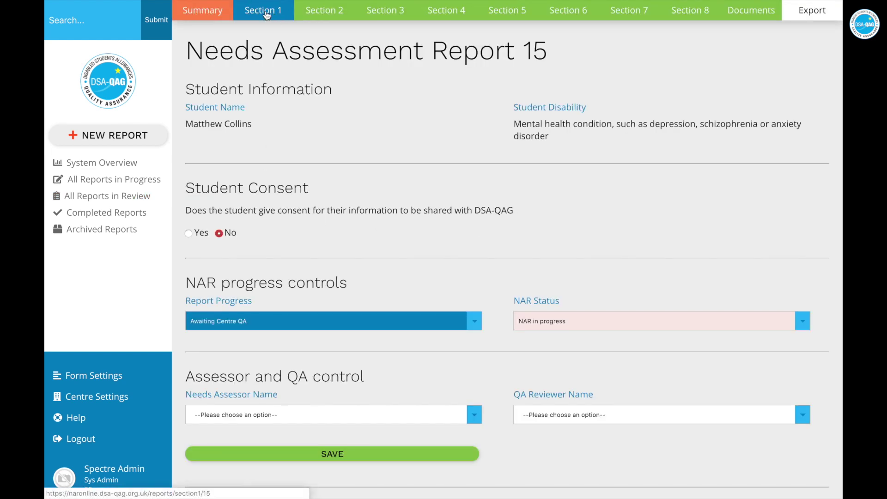
click(728, 110)
key(Return)
text(Fa)
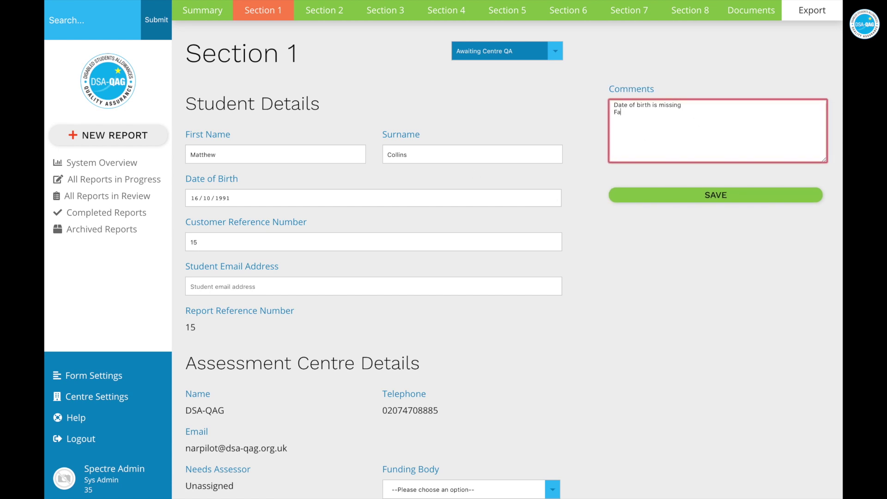
text(ntasit)
key(BackSpace)
text(ic!)
click(772, 193)
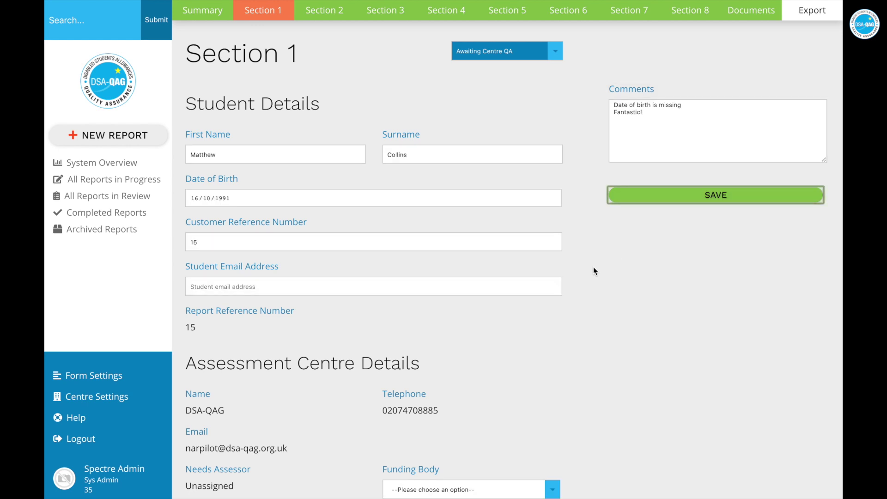
Mark the section QA Complete and view the Completed Reports list
scroll(590, 272, down, 1)
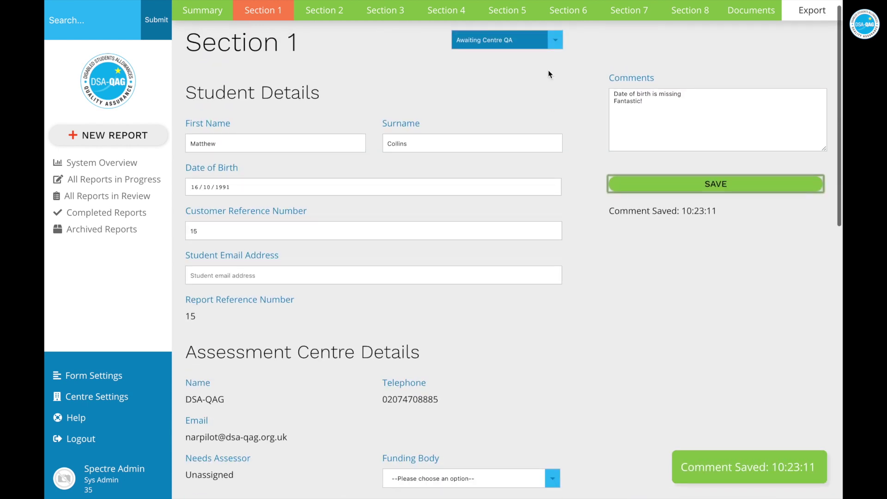
click(550, 41)
click(525, 54)
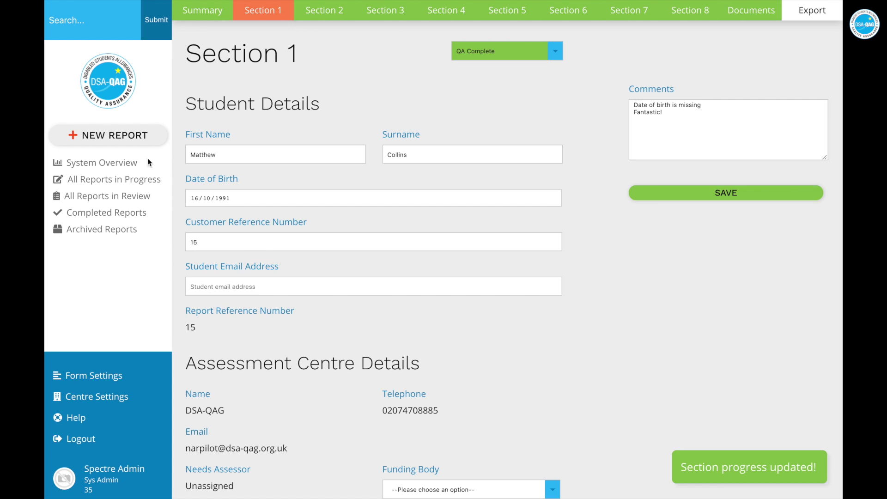
click(85, 214)
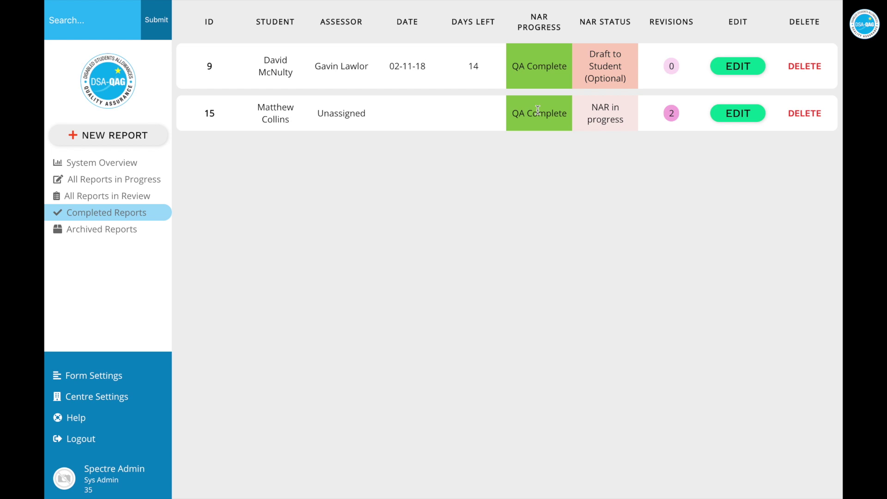
Open report 15 and inspect its NAR Status options, leaving it as NAR in progress
click(727, 111)
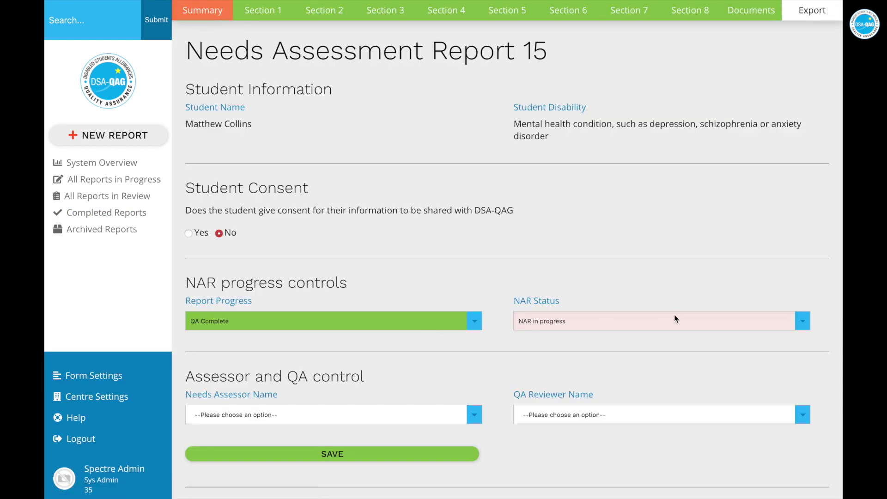
click(690, 320)
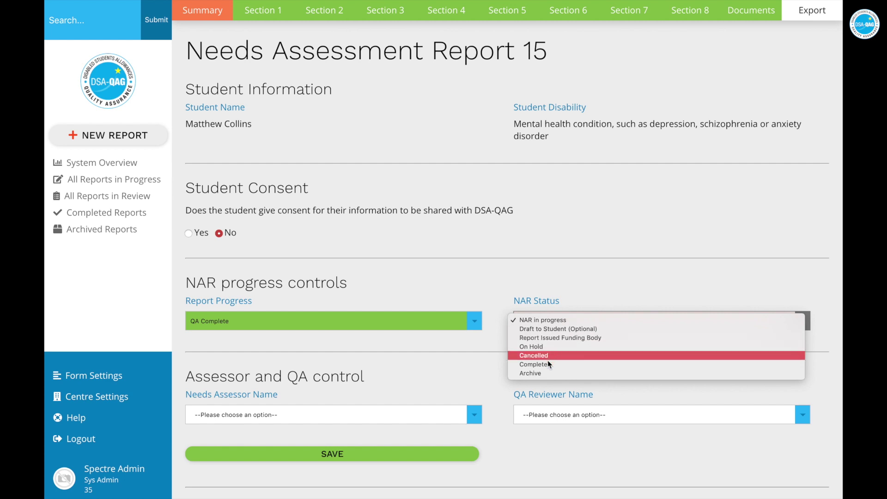
click(450, 365)
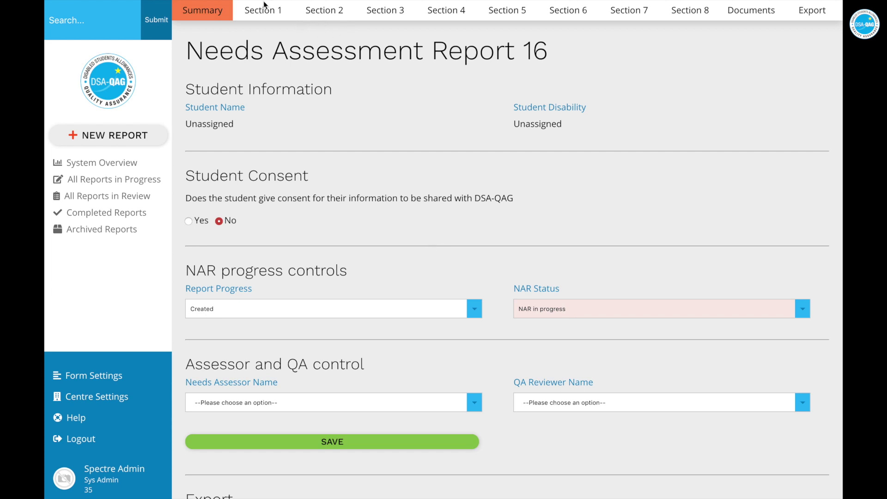
Enter first name 'Matthew' in report 16's Section 1 and save
click(266, 15)
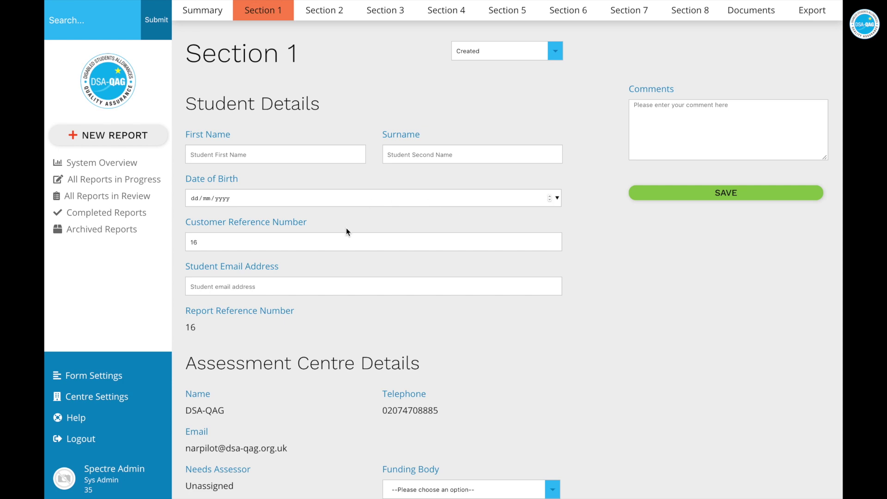
click(314, 160)
text(Matthew)
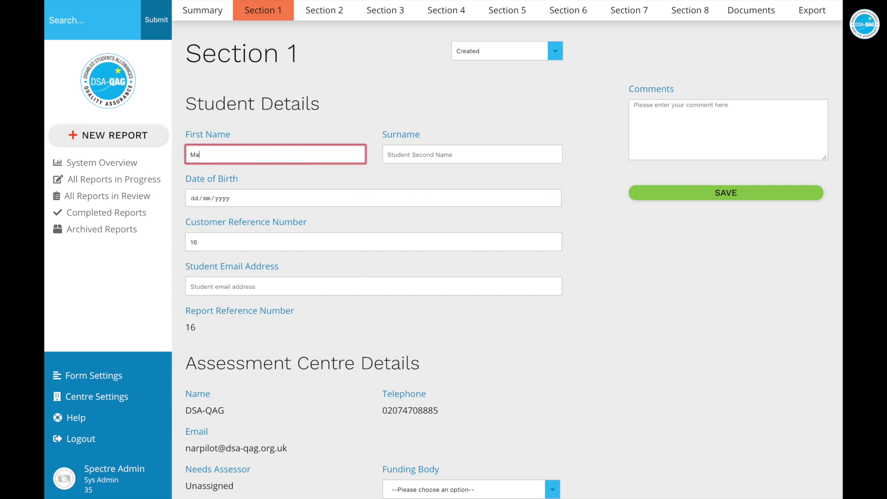
click(555, 51)
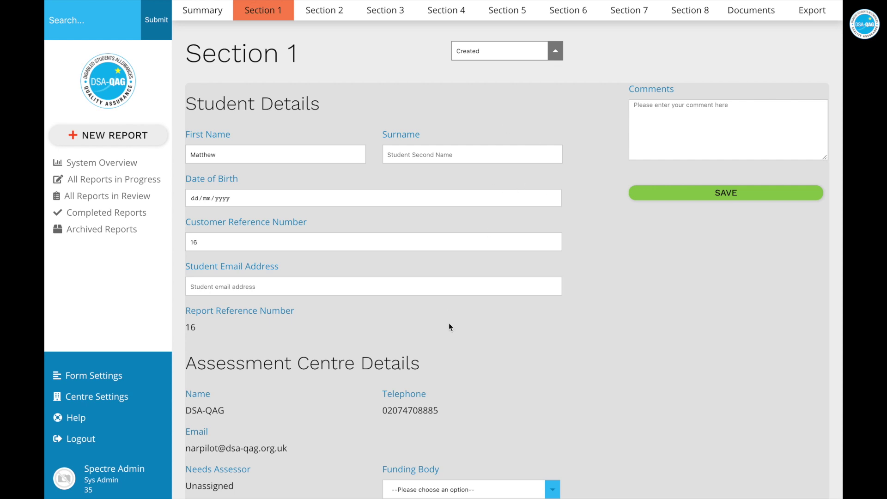
scroll(448, 323, down, 4)
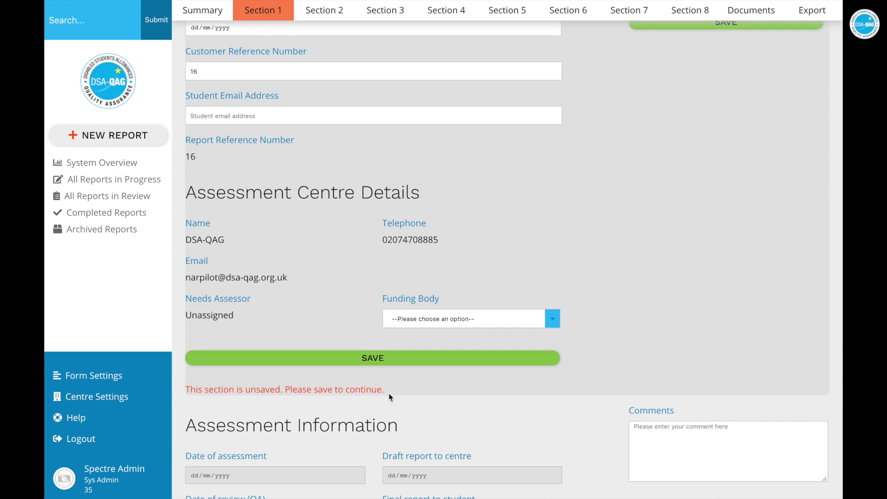
click(406, 359)
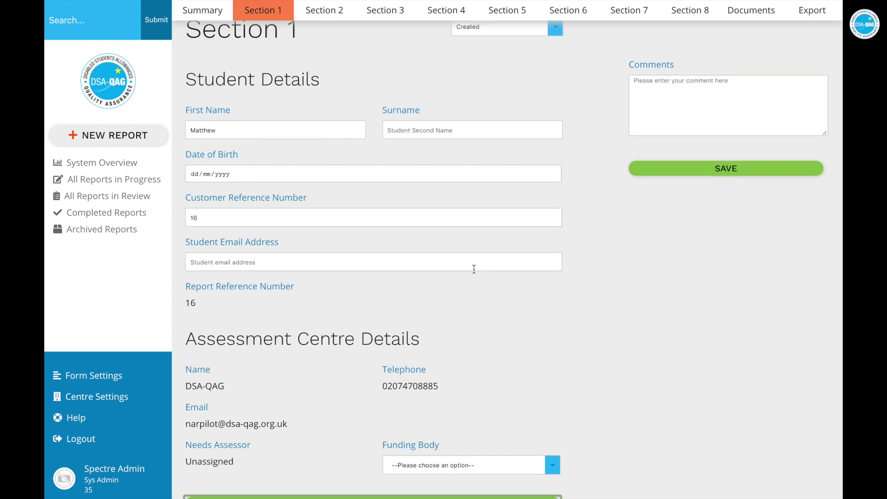
Type 'dfijesfiej' into the Centre Disclosure field
scroll(474, 269, down, 9)
click(313, 327)
text(dfijesfiej)
scroll(319, 347, down, 5)
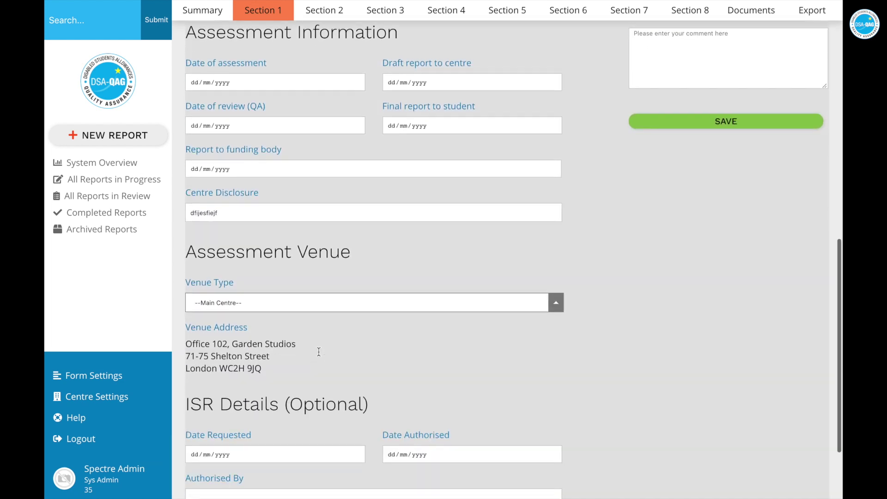
Re-enter the Centre Disclosure as 'geoiehwgeiow' and save Section 1
click(331, 15)
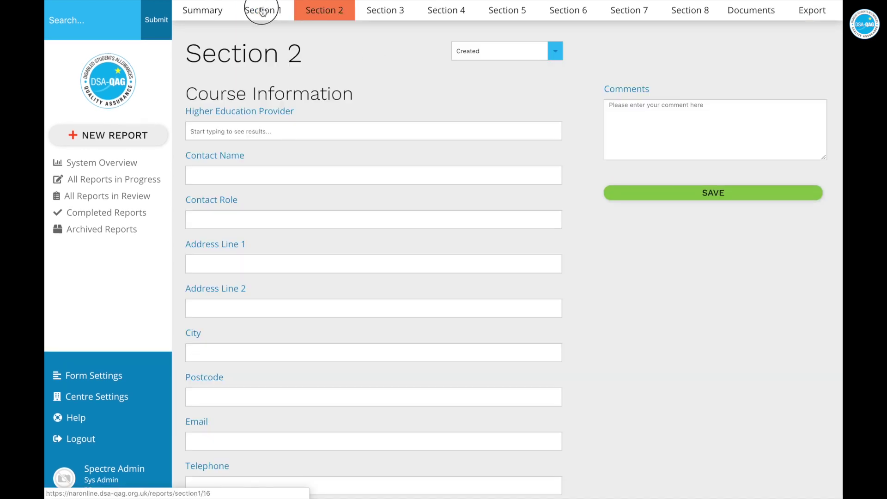
click(262, 12)
scroll(315, 169, down, 8)
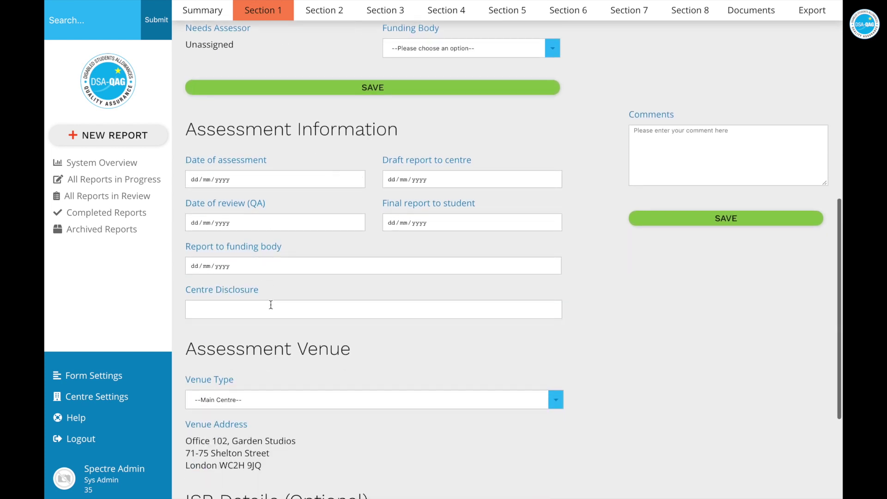
scroll(271, 305, down, 2)
scroll(398, 277, down, 1)
click(356, 209)
text(geoiehwgeiow)
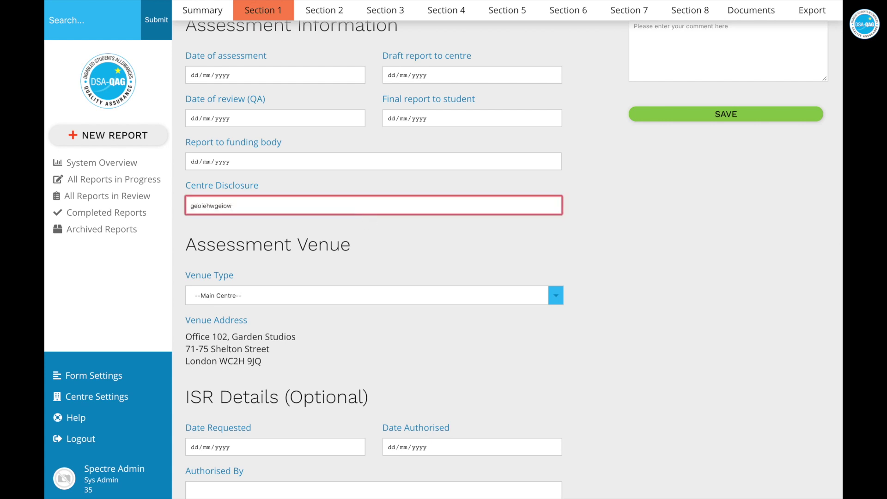
key(Tab)
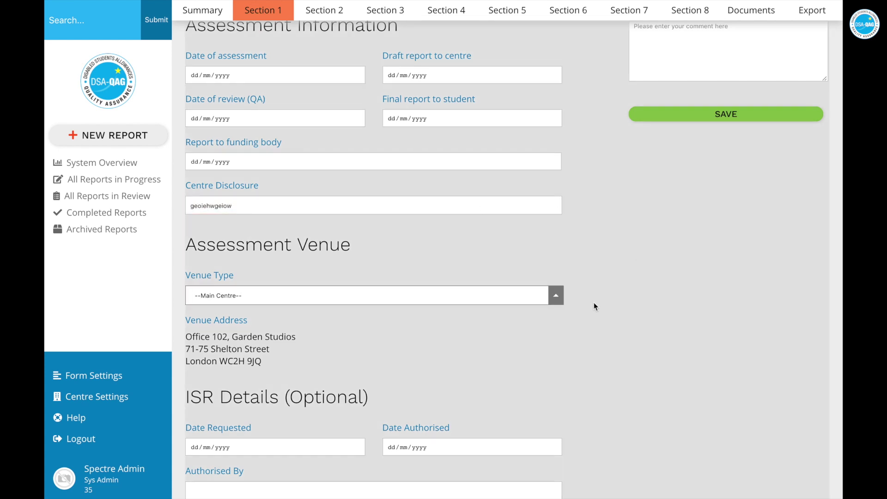
scroll(482, 246, down, 2)
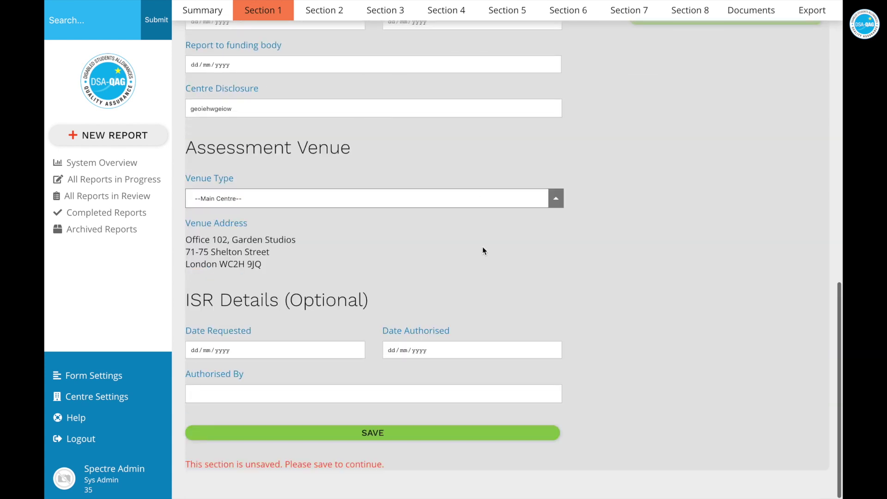
click(377, 443)
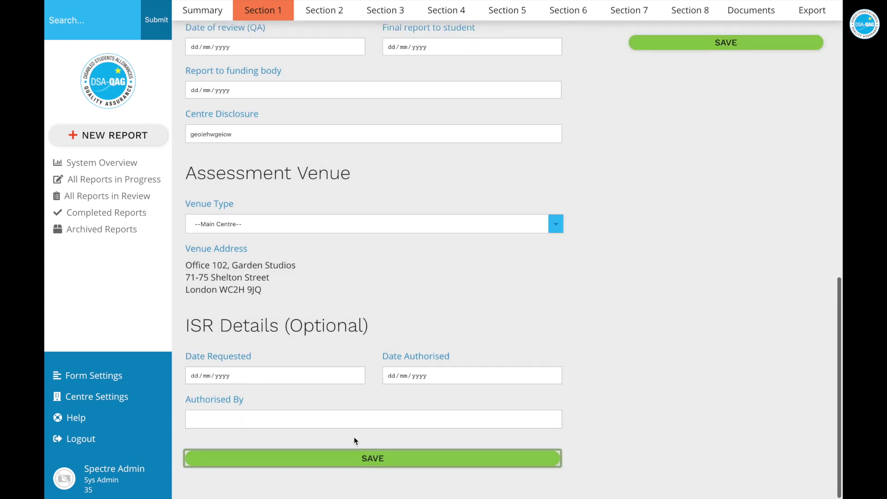
click(354, 438)
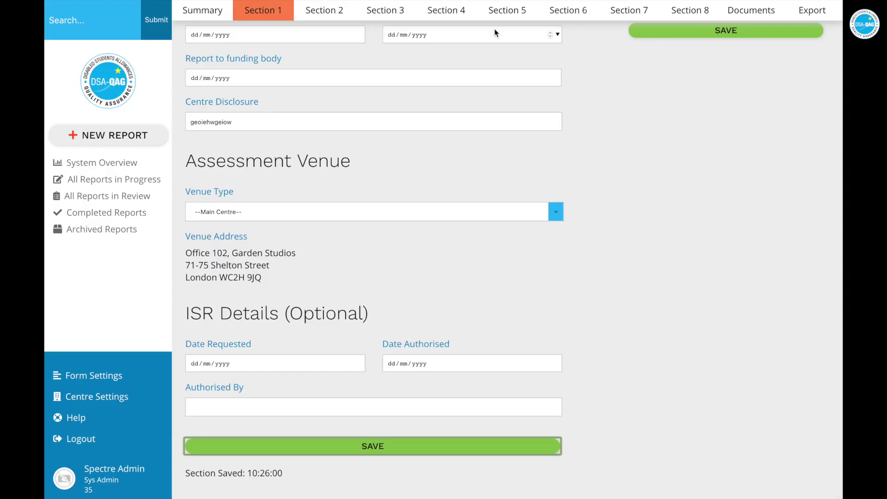
In Section 5, enter hardware items Computer, Tablet and Printer in three rows
click(508, 15)
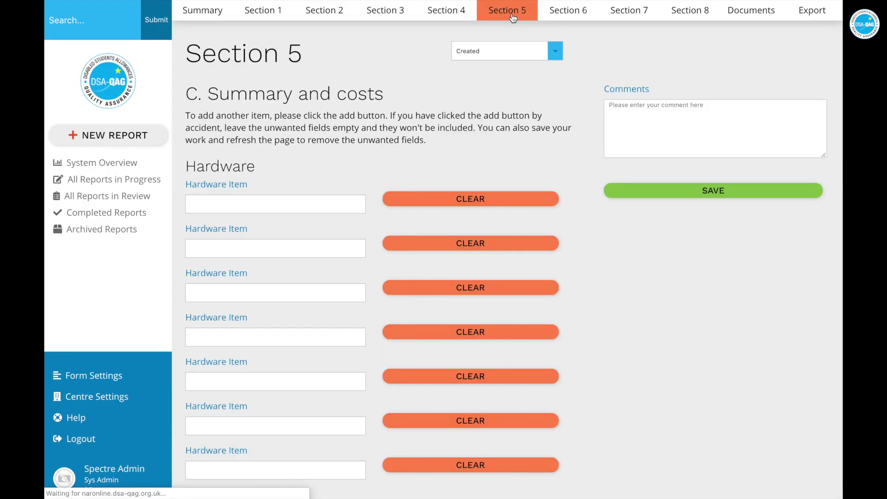
click(251, 205)
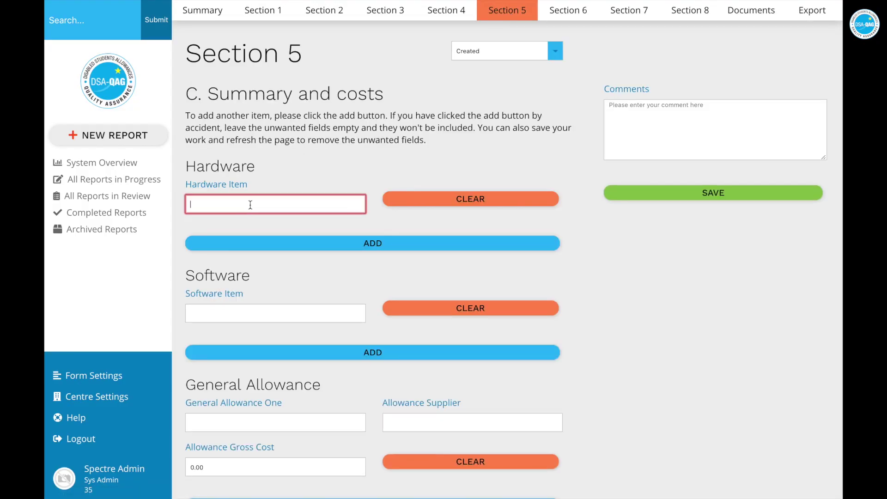
text(Computer)
click(343, 244)
click(249, 246)
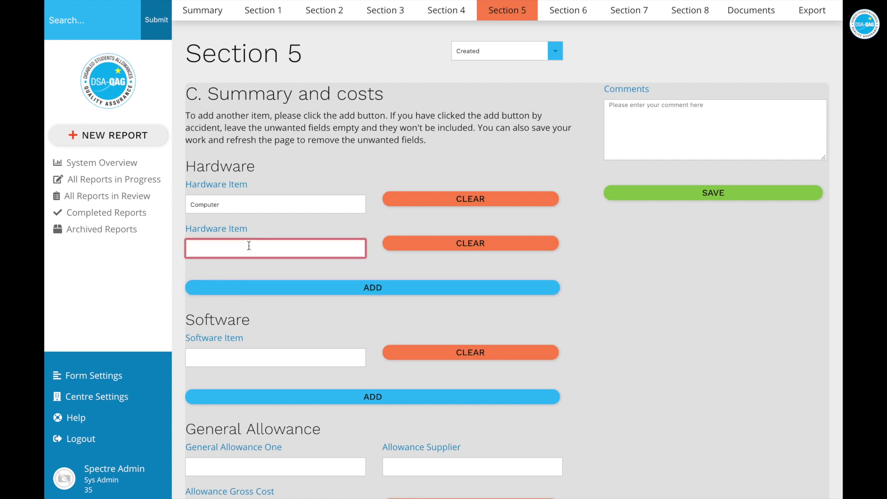
text(Tablet)
click(295, 288)
click(277, 286)
text(Printer)
click(615, 327)
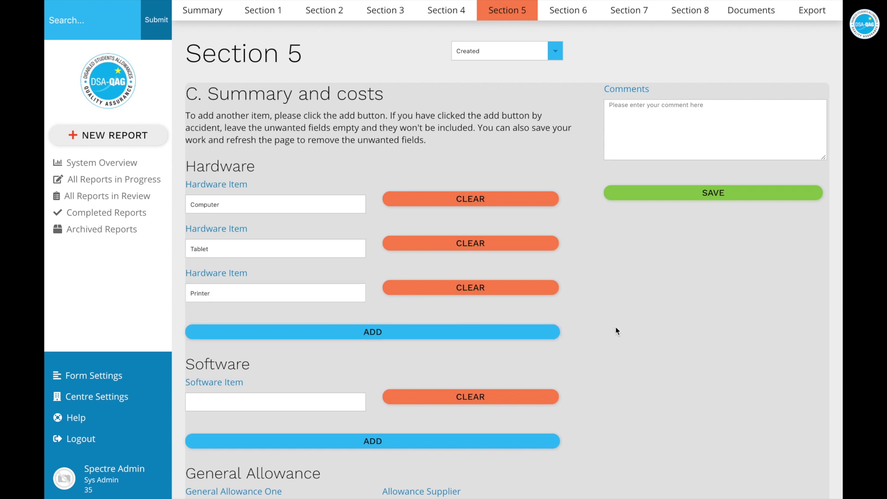
Clear the Tablet row and re-add the second hardware item, typed as 'Teblet'
scroll(616, 327, down, 5)
scroll(615, 327, up, 1)
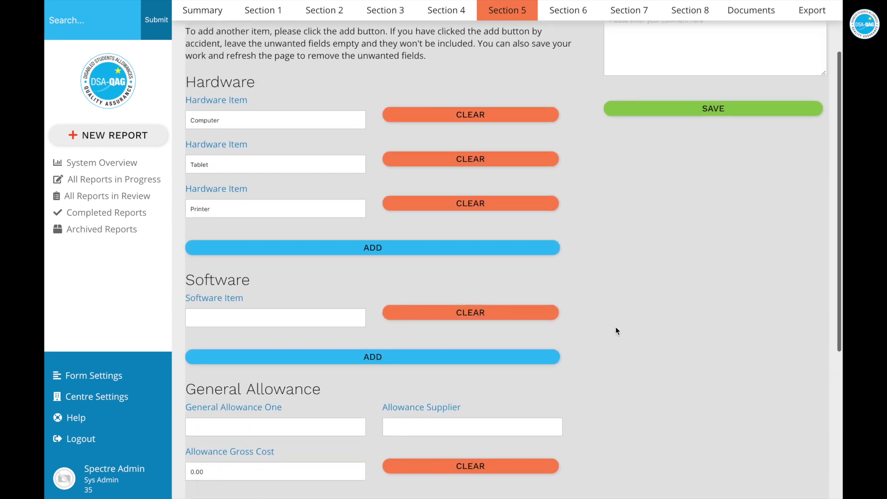
click(442, 162)
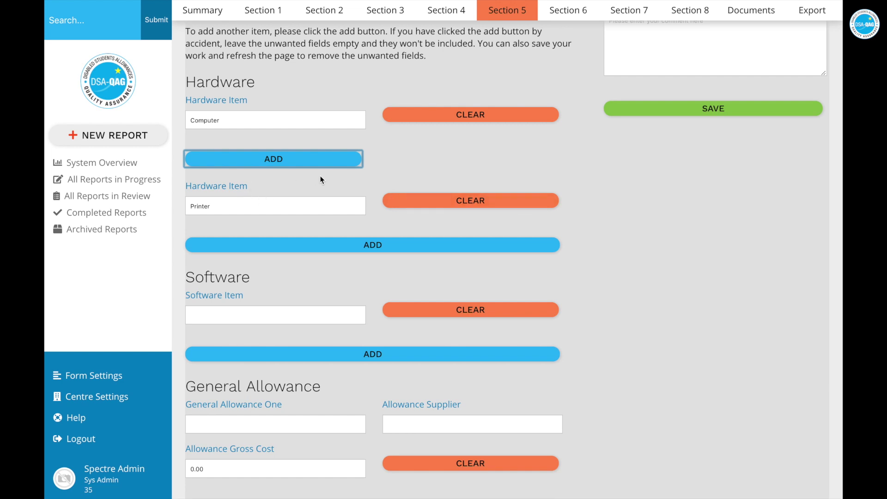
click(274, 161)
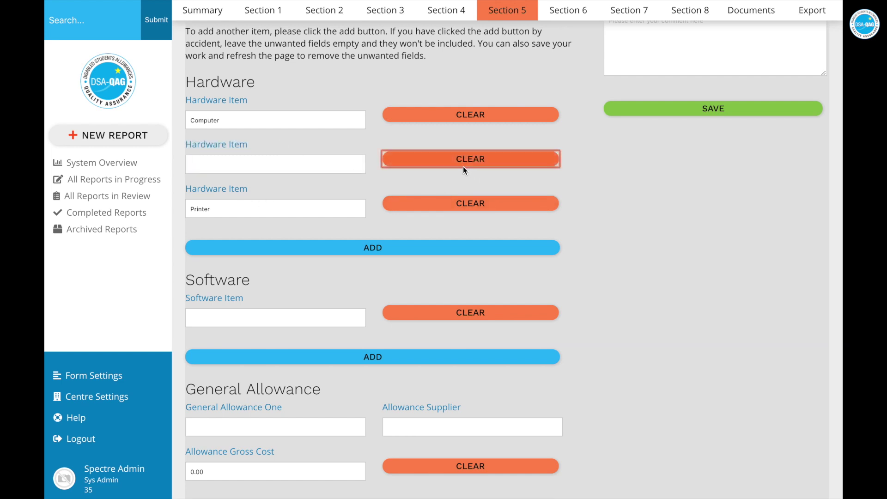
click(251, 164)
text(Te)
text(blet)
click(339, 188)
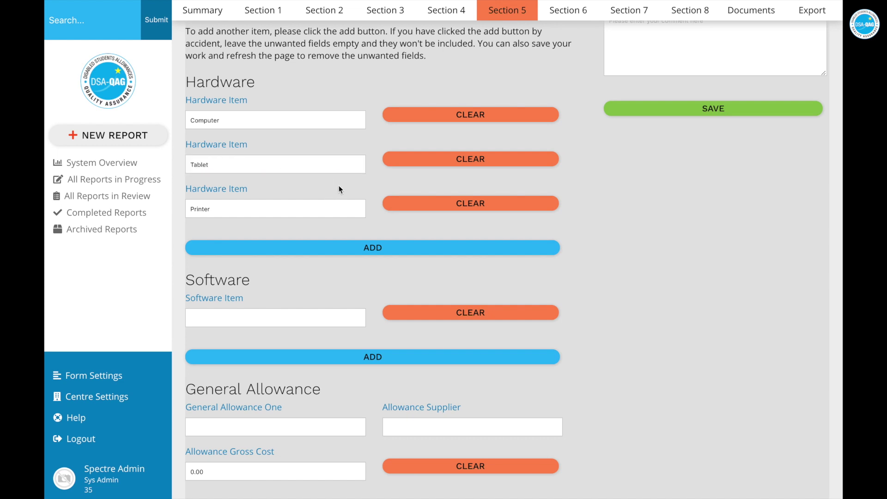
Clear the Computer row and save the Section 5 hardware list
click(462, 116)
scroll(433, 263, down, 5)
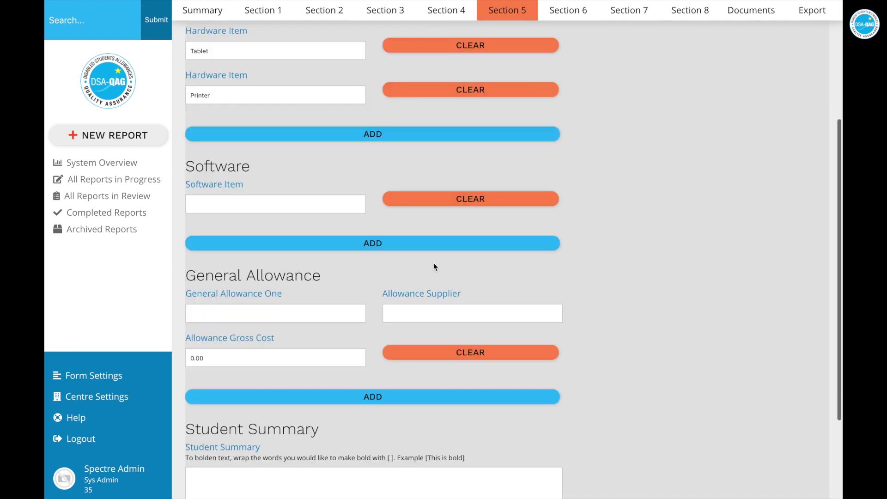
click(373, 430)
scroll(504, 154, up, 2)
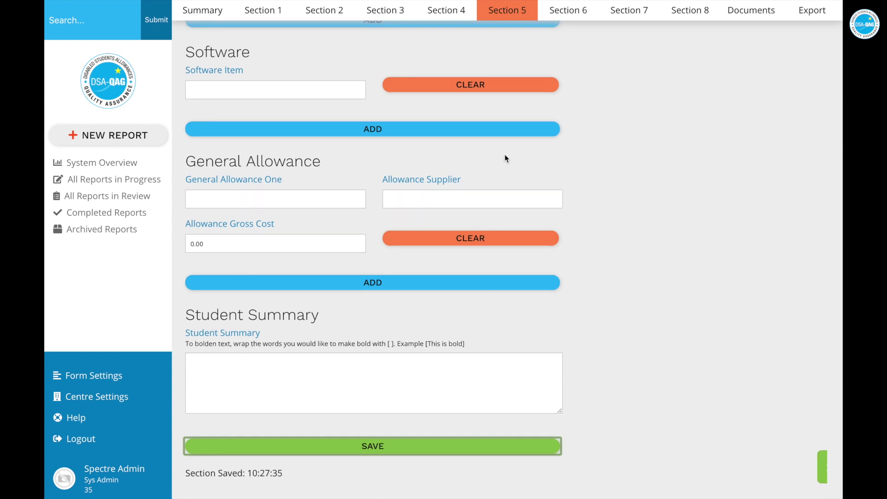
scroll(475, 76, up, 5)
click(571, 10)
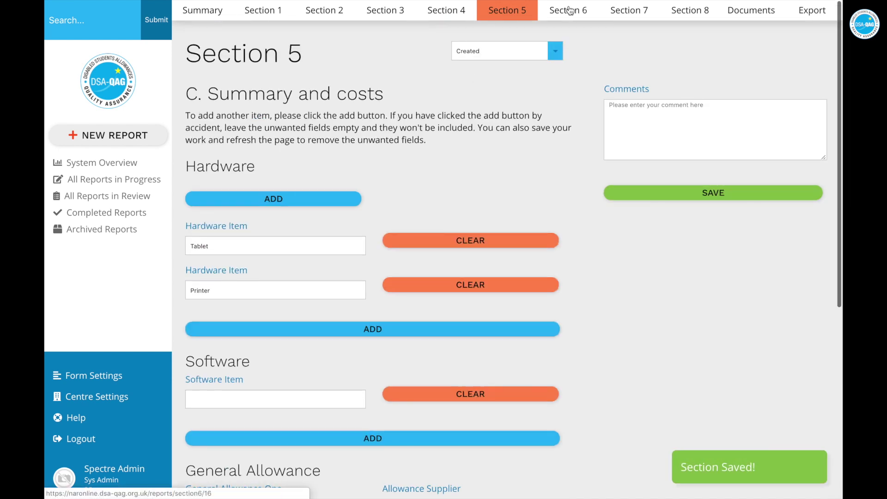
click(514, 11)
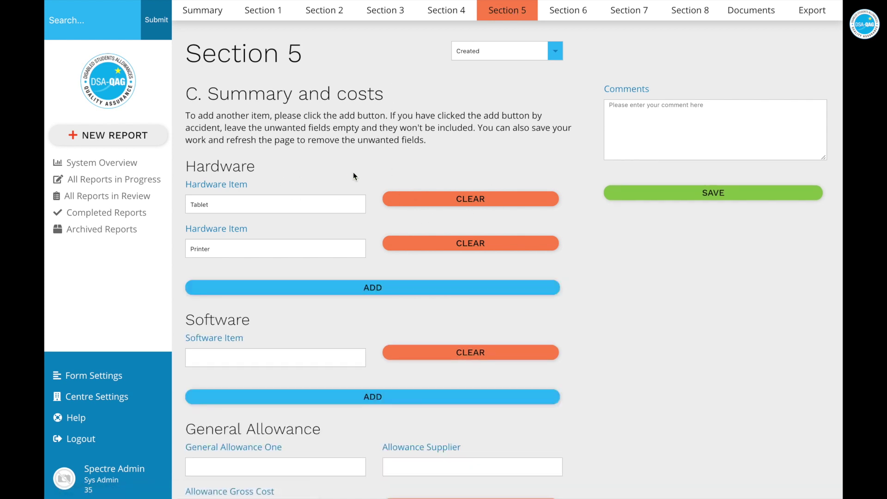
scroll(419, 261, down, 3)
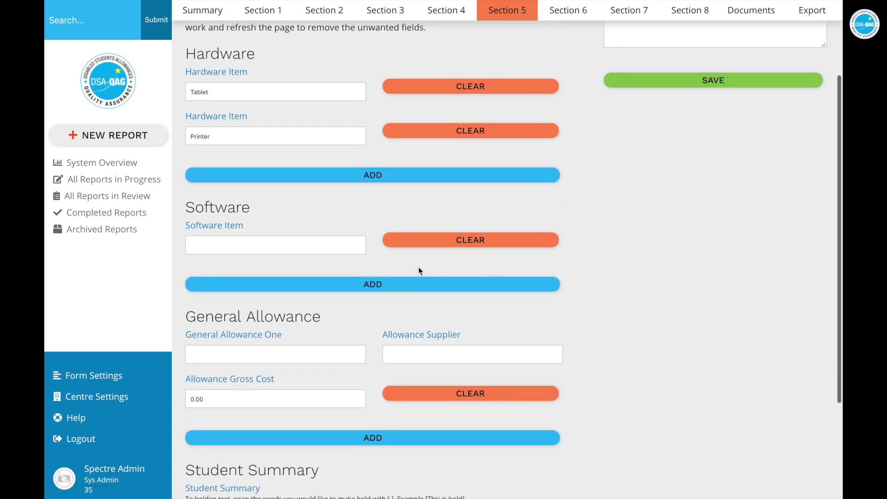
scroll(350, 242, down, 2)
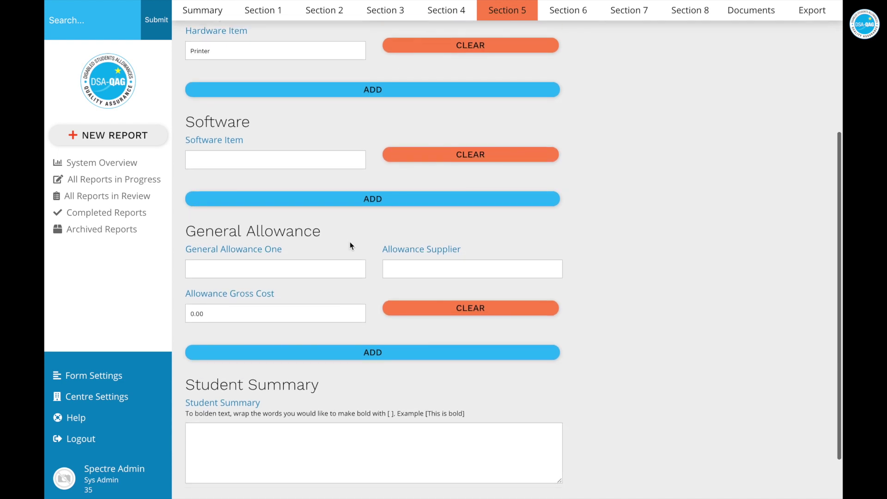
click(348, 348)
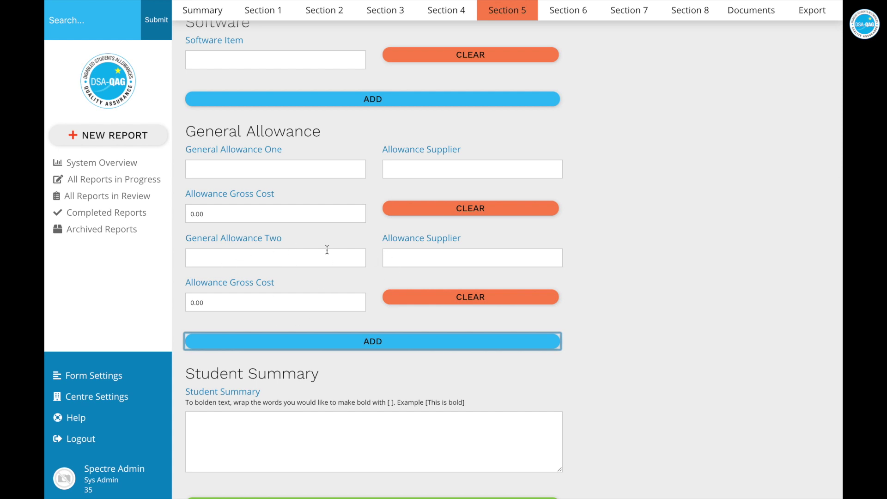
click(438, 297)
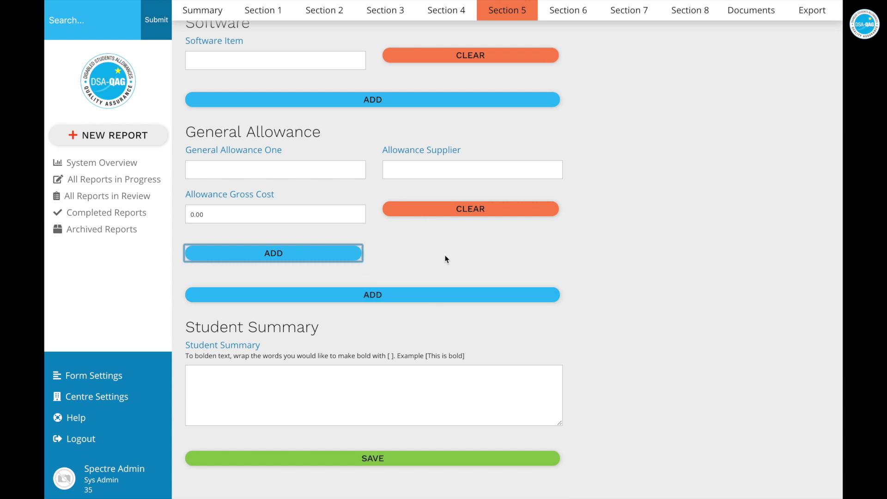
scroll(444, 261, up, 7)
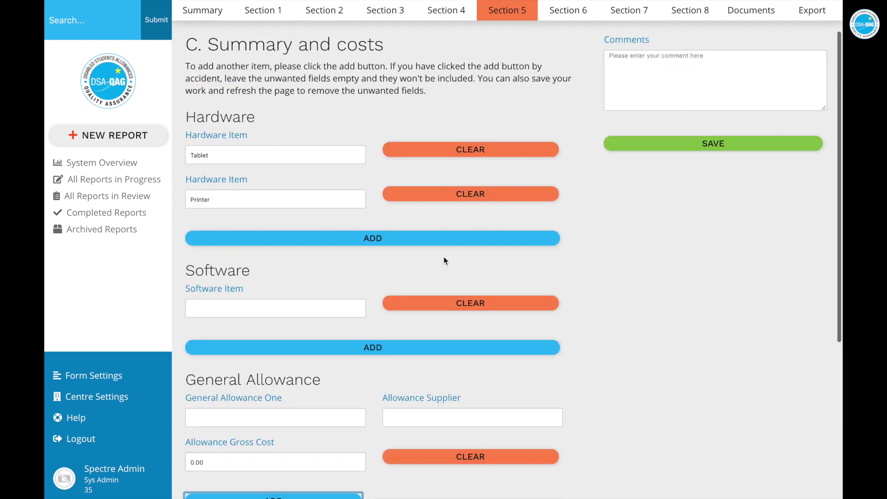
In Section 6, add an Erg/Spec Two quote and clear it again
click(572, 15)
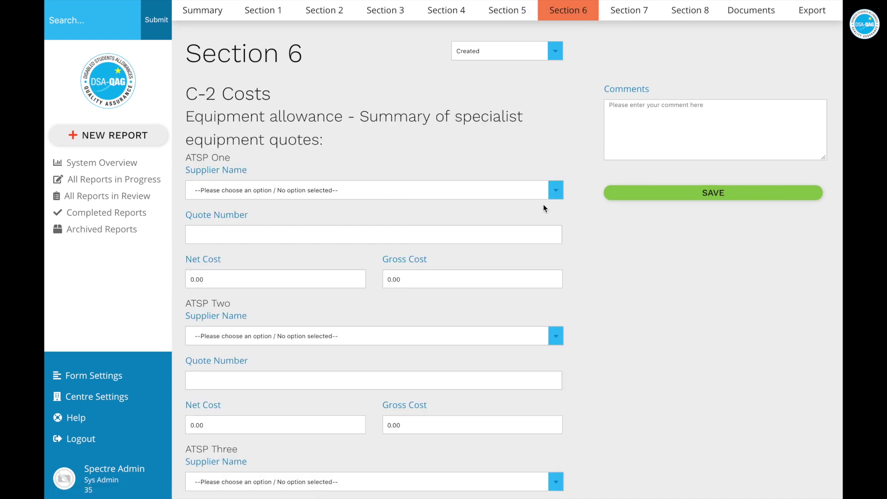
scroll(544, 207, down, 12)
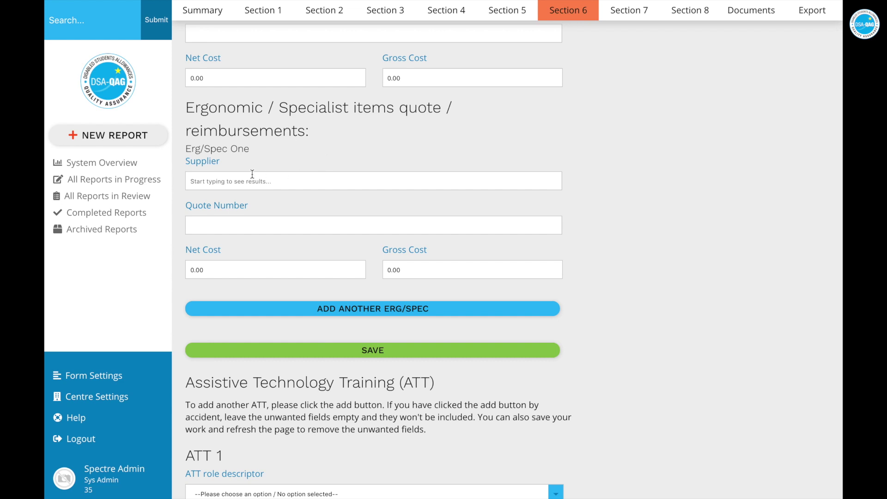
click(393, 317)
scroll(391, 351, down, 2)
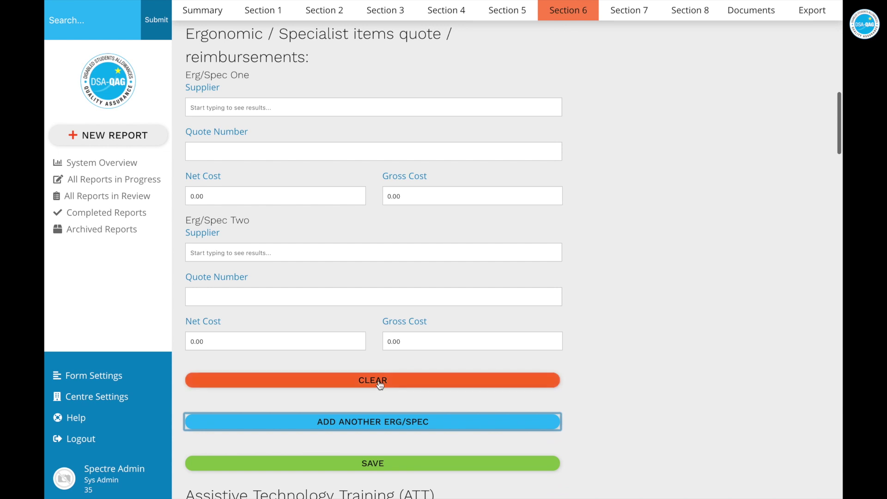
click(378, 382)
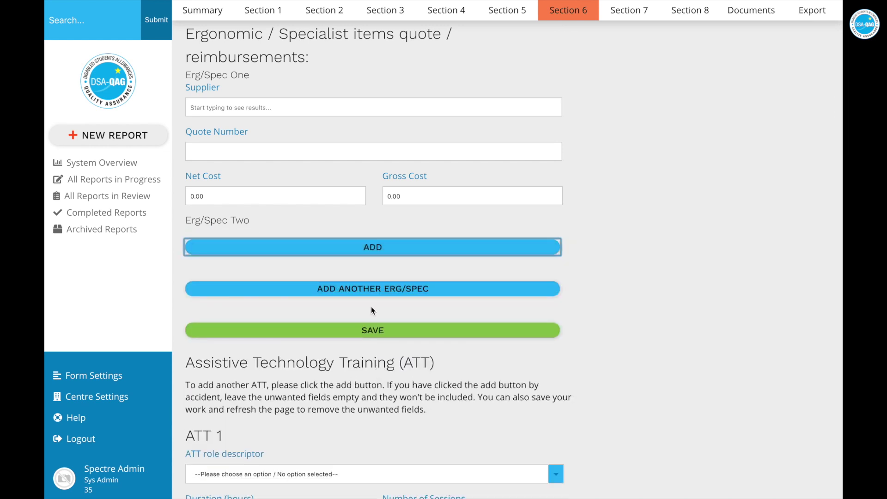
Add Erg/Spec Two and Three quotes, clear both, and save Section 6
click(378, 248)
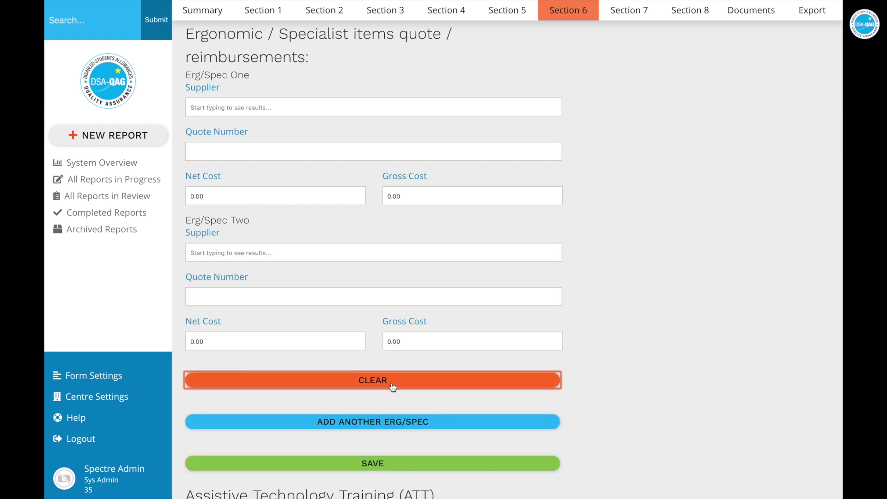
click(379, 421)
scroll(378, 417, down, 4)
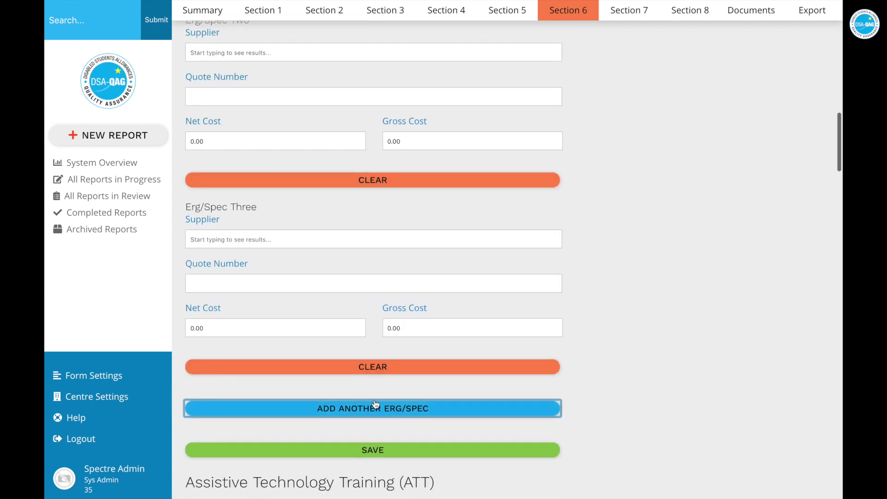
click(372, 369)
scroll(375, 261, up, 2)
click(374, 245)
scroll(373, 239, up, 3)
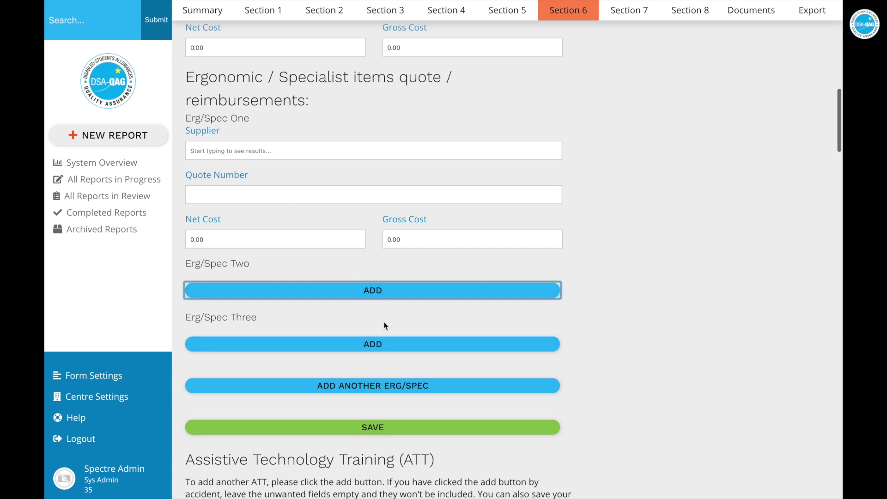
scroll(384, 327, down, 1)
click(365, 415)
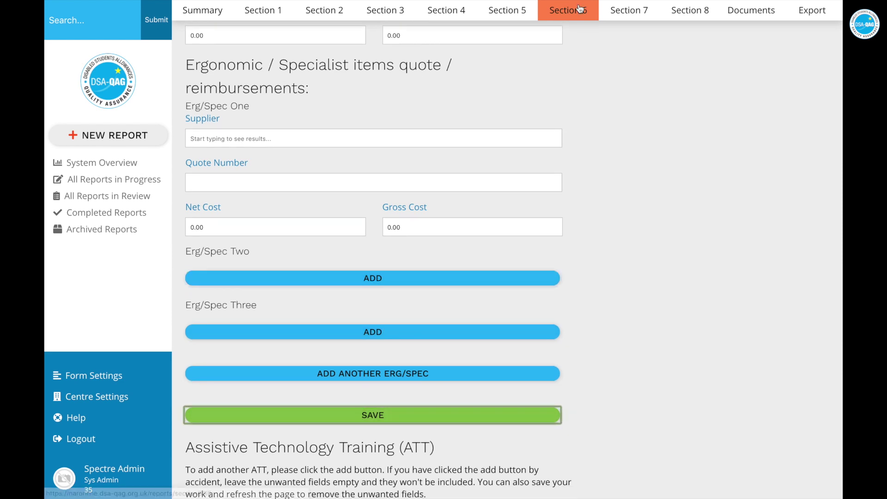
Look at Section 7, then return to Section 6 and scroll to the NMH area
click(629, 15)
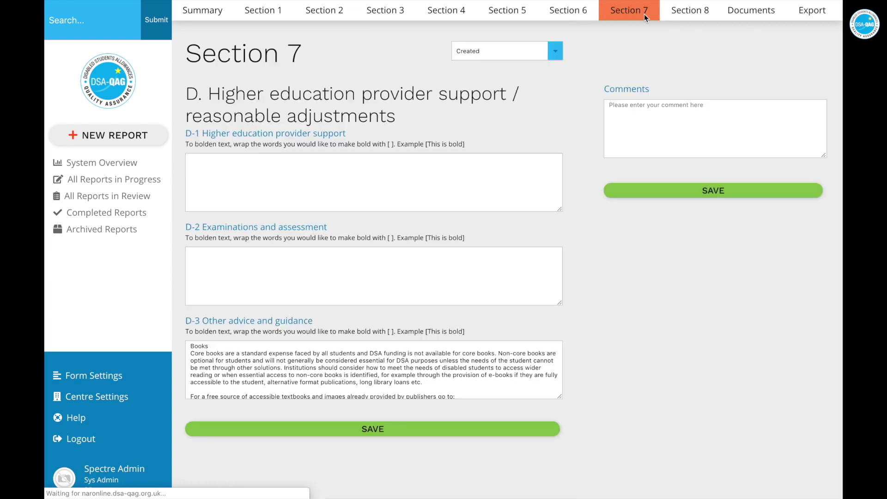
click(568, 11)
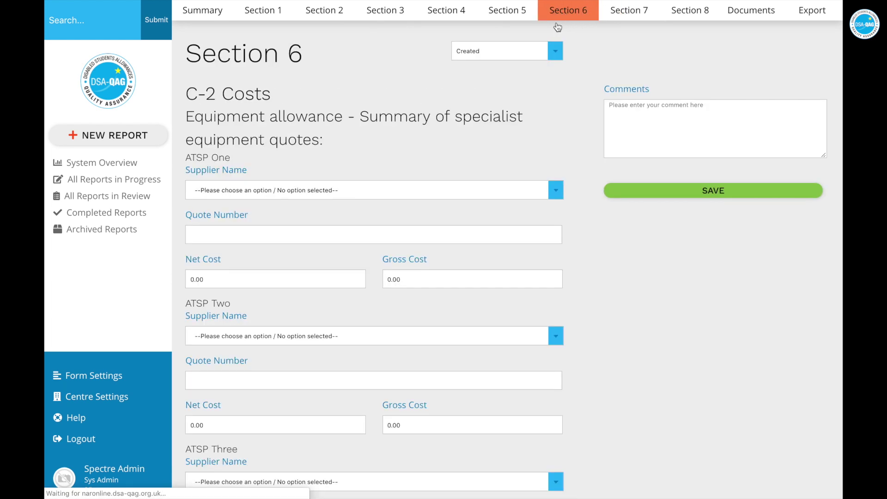
scroll(460, 285, down, 15)
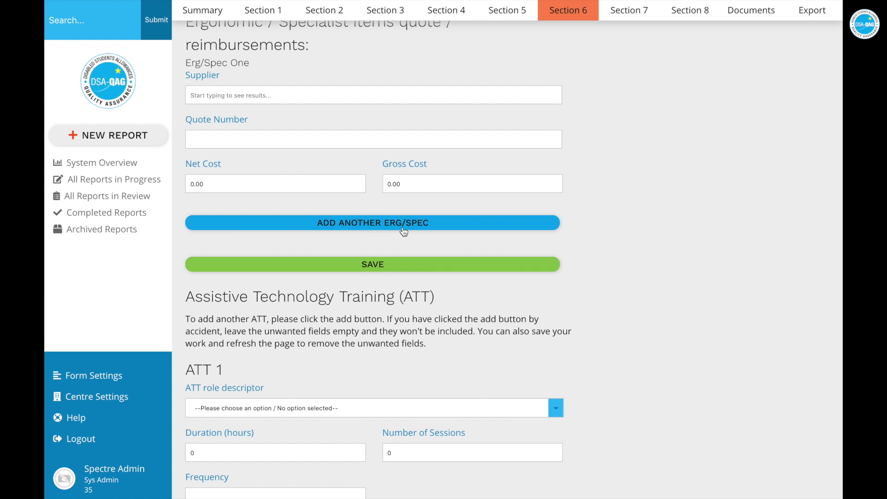
scroll(403, 231, down, 8)
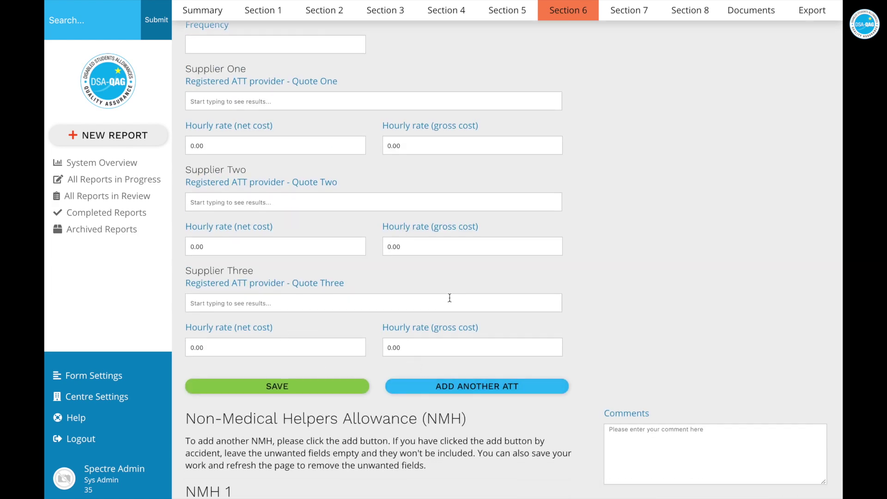
scroll(449, 299, up, 2)
scroll(449, 298, down, 13)
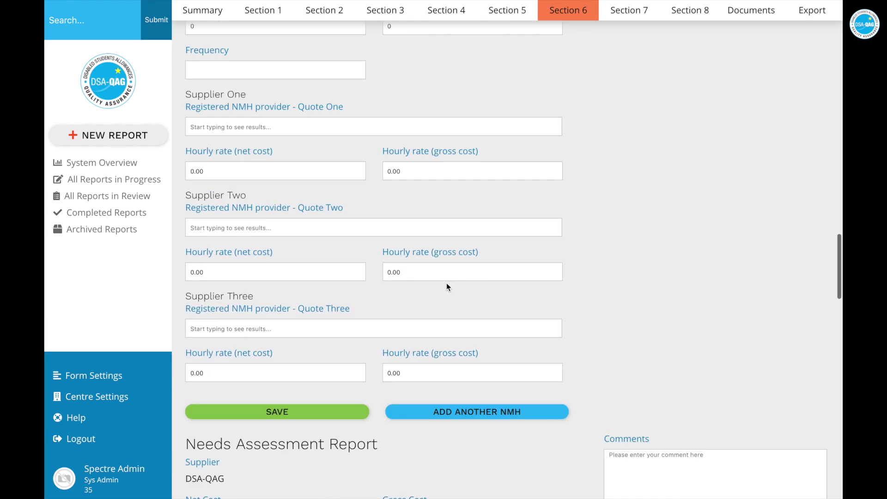
scroll(446, 282, down, 1)
Add a second non-medical helper (NMH) entry and save Section 6
click(437, 357)
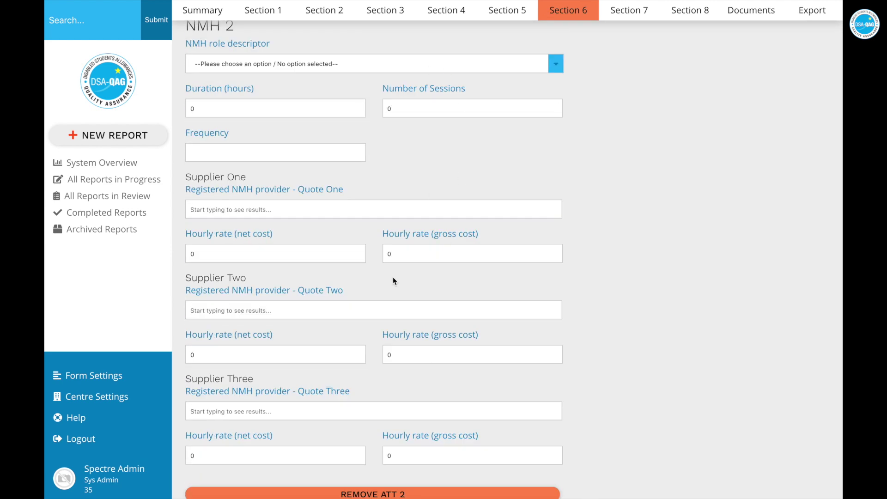
scroll(393, 277, down, 3)
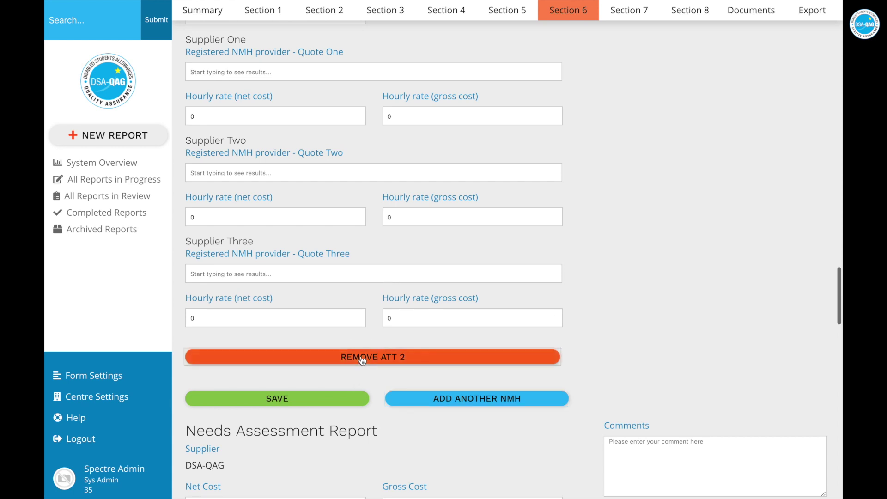
scroll(362, 358, down, 9)
scroll(362, 356, up, 10)
click(282, 439)
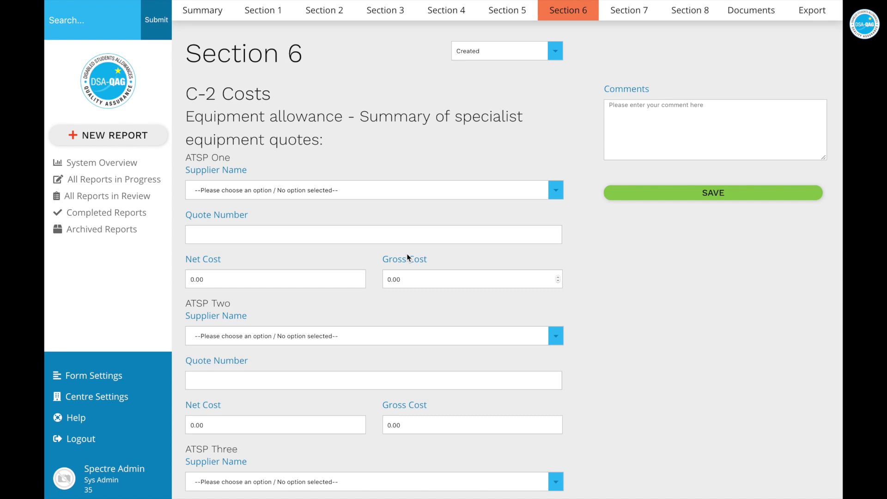
Pick Microlink PC (UK) Ltd as ATT 1 Supplier One via 'mic', save Section 6, and view Section 8
scroll(407, 253, down, 12)
scroll(408, 257, down, 3)
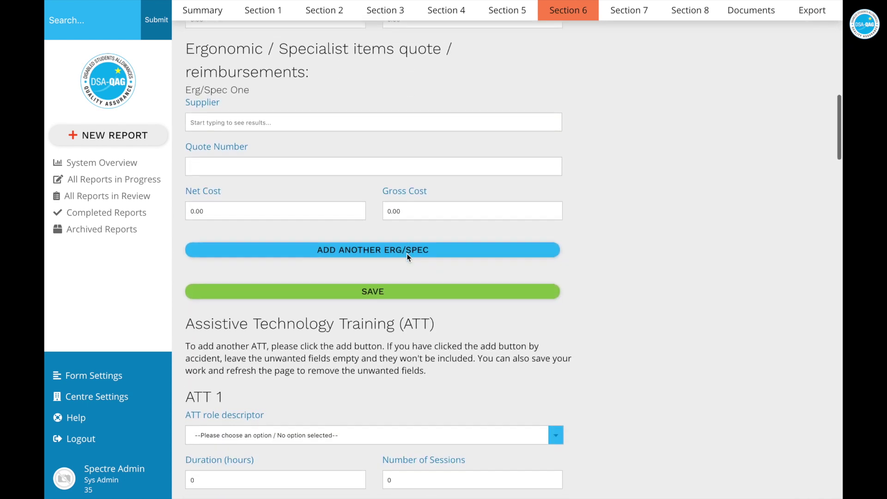
scroll(406, 253, down, 5)
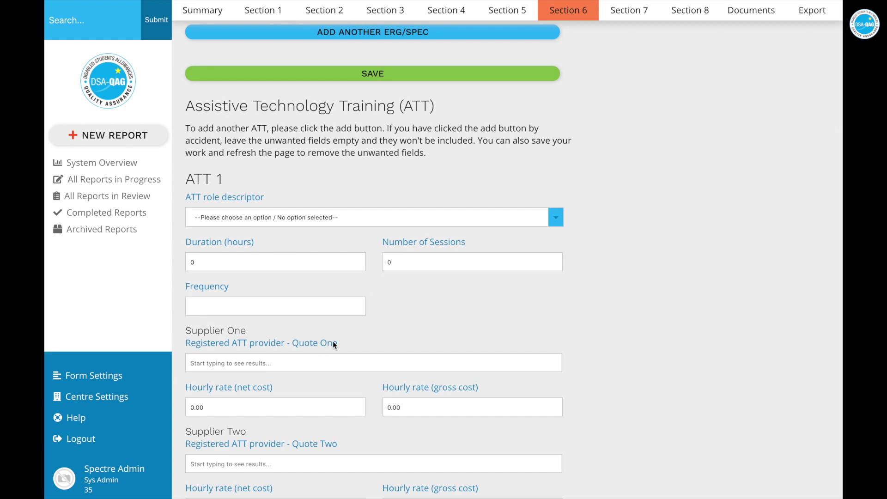
click(273, 362)
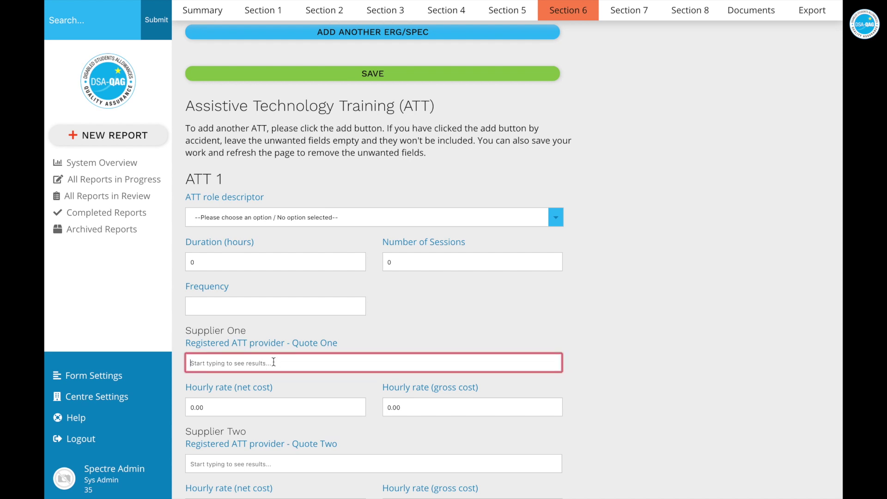
text(mic)
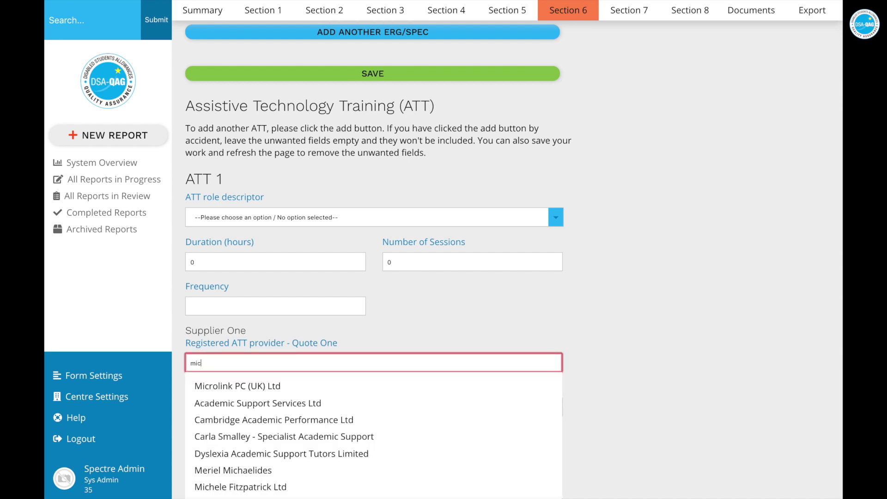
click(234, 385)
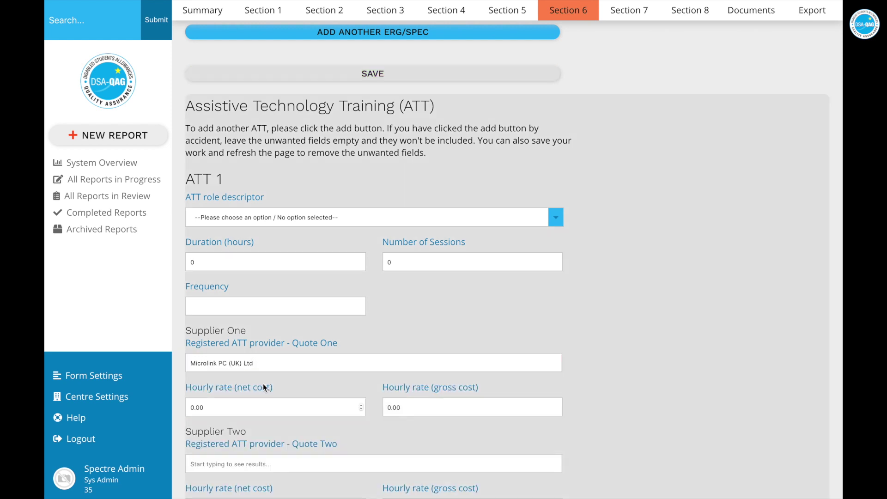
click(265, 387)
scroll(264, 385, down, 5)
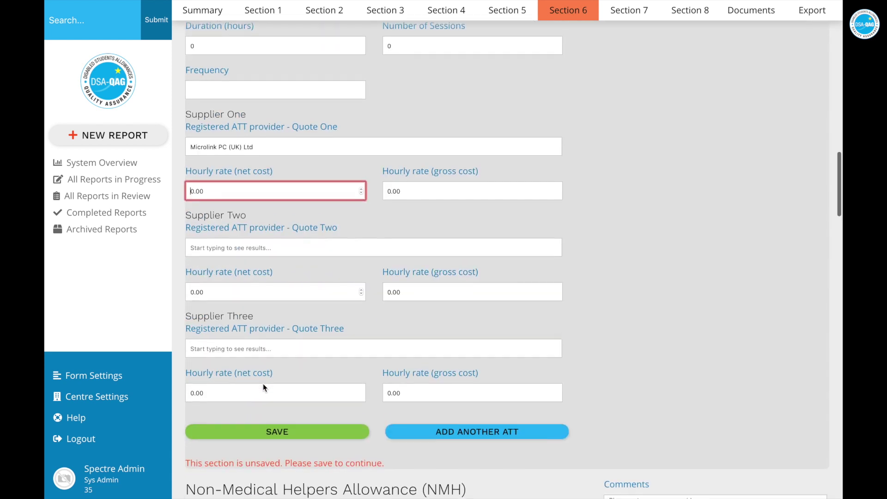
click(271, 420)
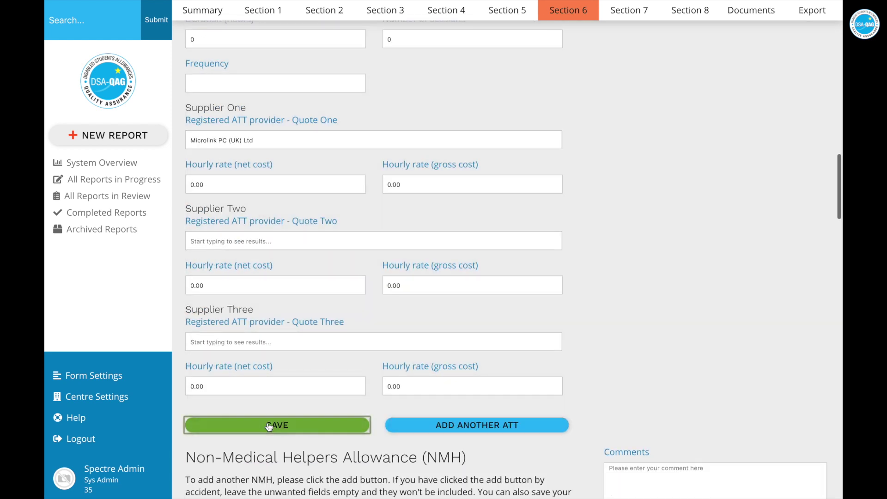
click(689, 14)
scroll(421, 291, down, 6)
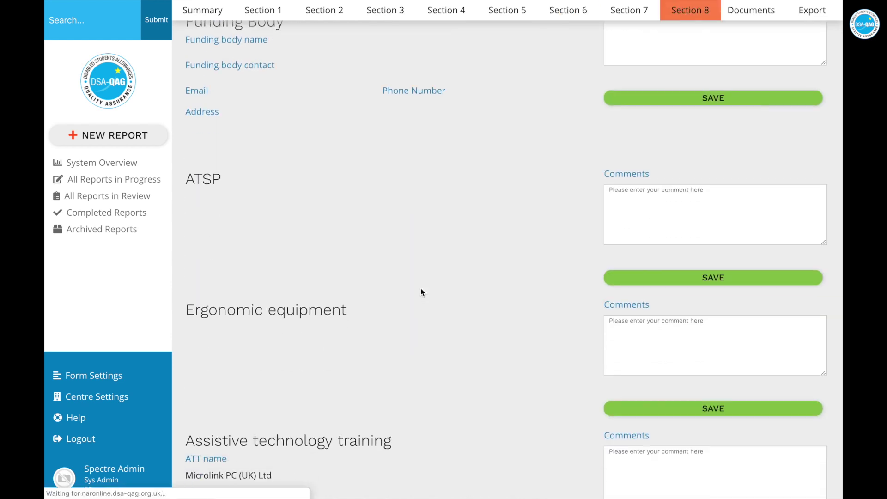
Go back from Section 8 to the Section 6 costs form, down to the ATT 1 supplier fields
scroll(420, 291, down, 2)
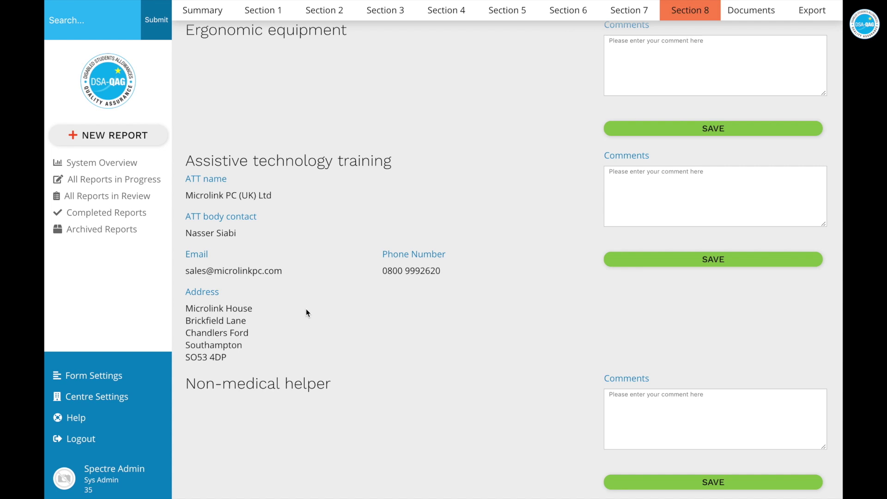
click(557, 11)
scroll(389, 273, down, 12)
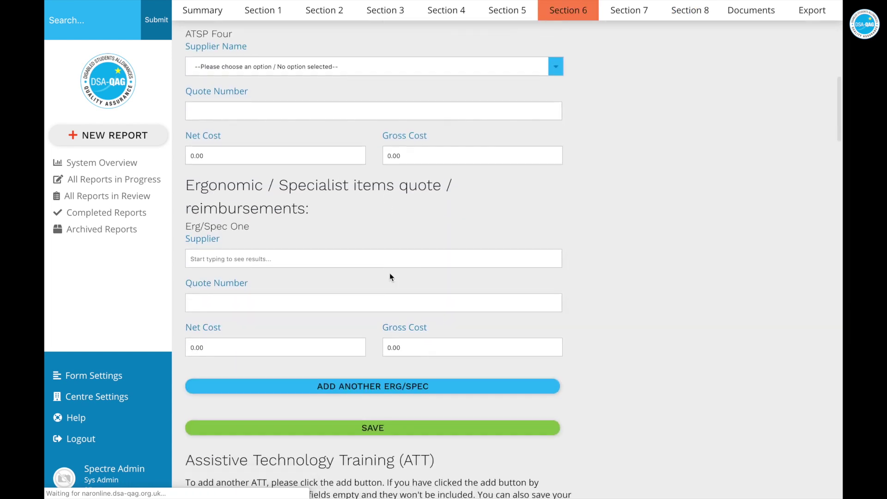
scroll(390, 276, down, 10)
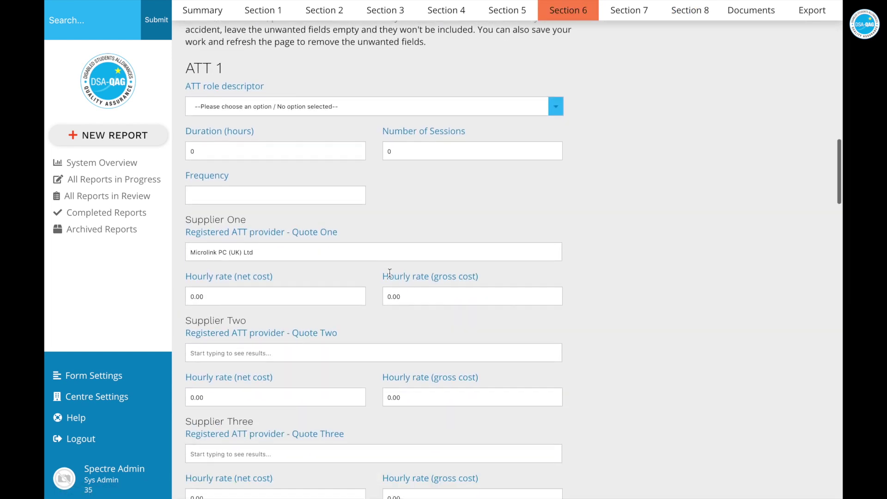
Enter the unlisted name 'Johns House Supplier' in ATT Supplier Two to register it as new
scroll(390, 273, down, 1)
click(272, 312)
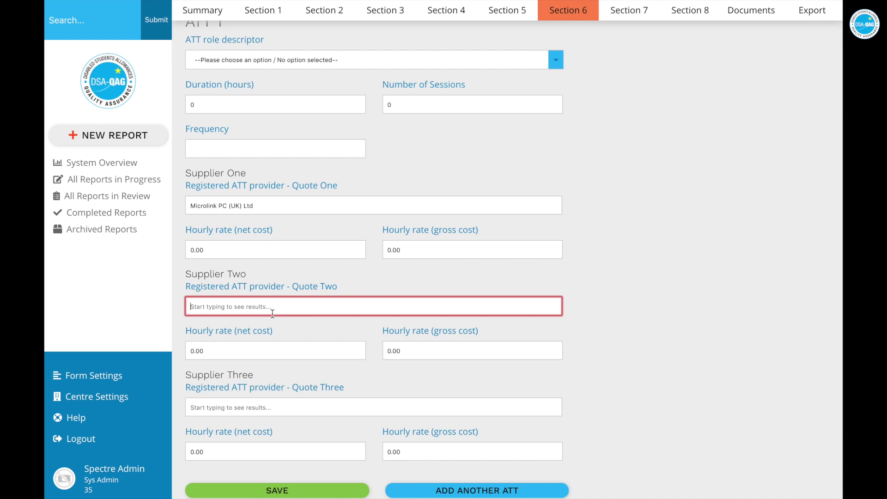
text(Johns House Supplier)
key(Tab)
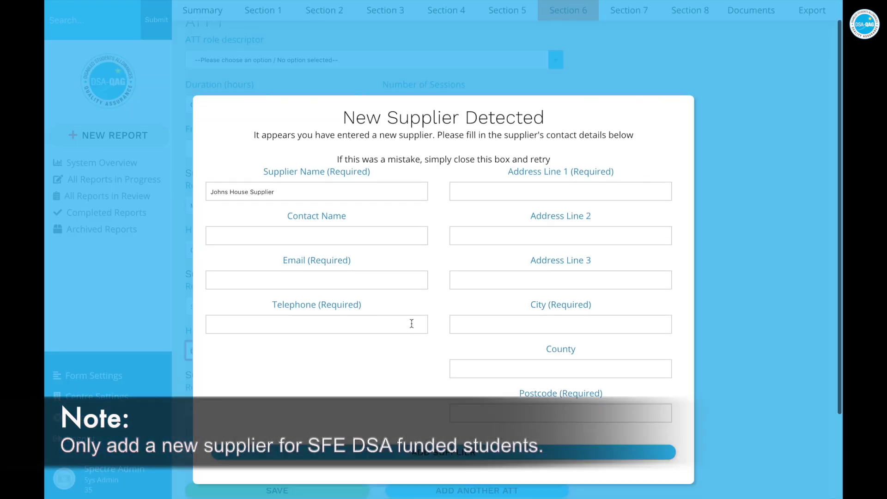
Fill in the new supplier's contact name, e-mail address and telephone number
click(313, 240)
text(John)
key(Tab)
text(joh)
key(BackSpace)
key(BackSpace)
key(BackSpace)
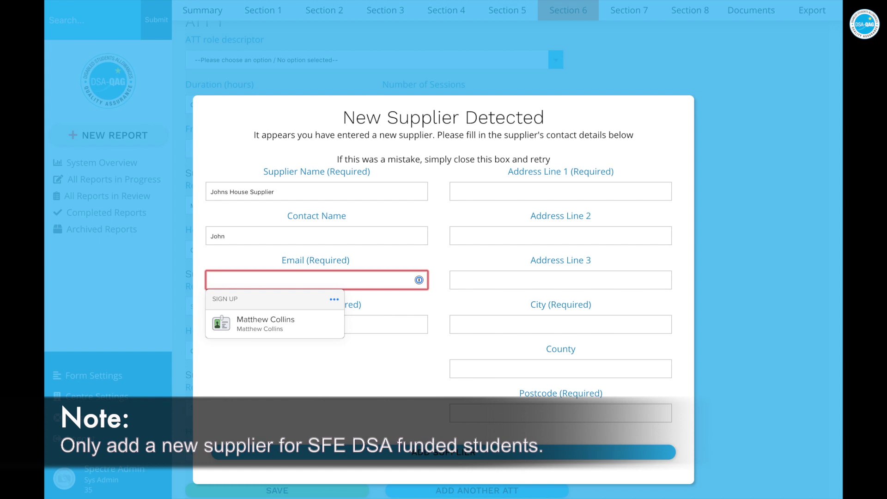
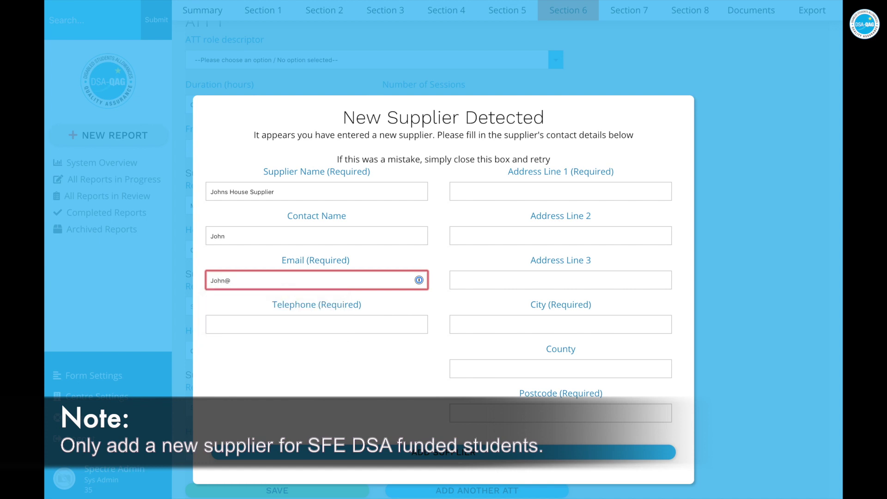
key(Tab)
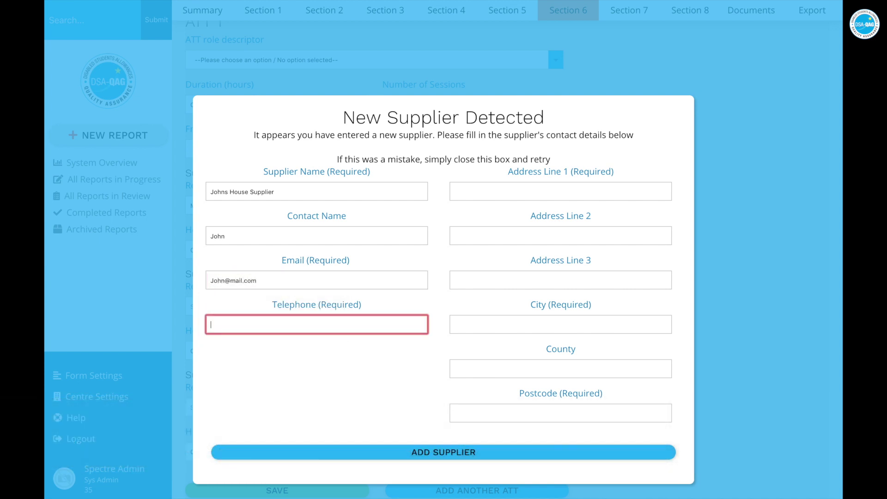
Enter the supplier's three address lines, city, county and postcode, then add the supplier
key(Tab)
text(feiowhgeh)
key(Tab)
text(righri)
key(Tab)
text(grihgrih)
key(Tab)
text(Glasgow)
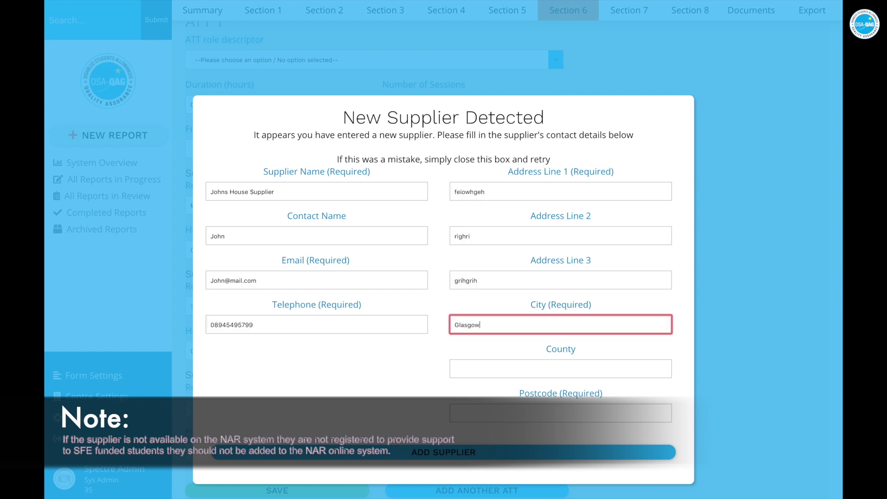
key(Tab)
text(ighrigo)
key(Tab)
text(G129AS)
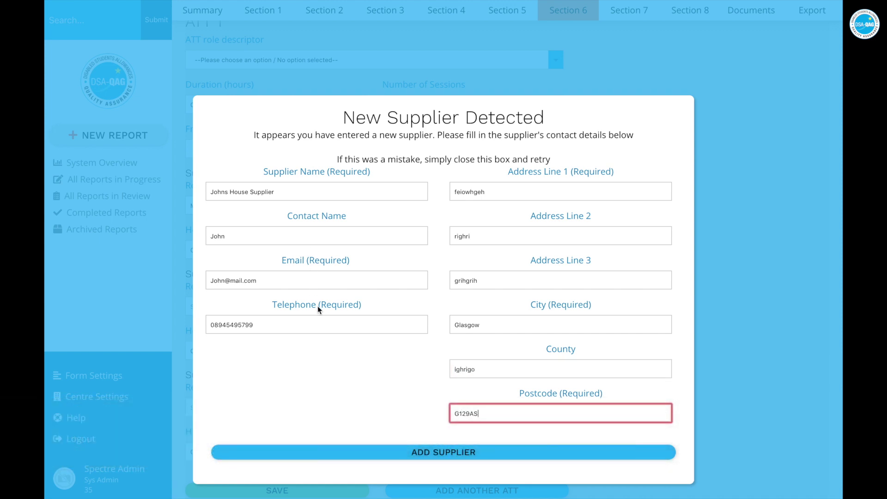
click(410, 453)
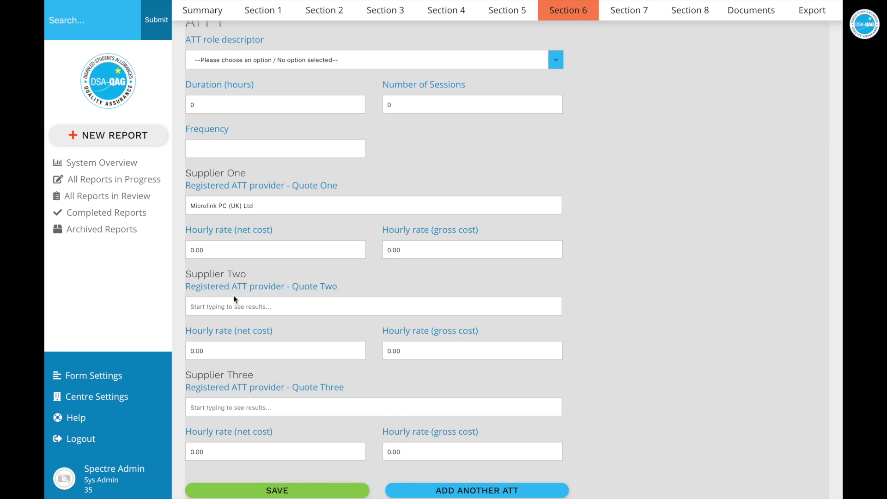
Select Johns House Supplier as ATT Supplier Two, save Section 6, and go to Section 8
click(213, 305)
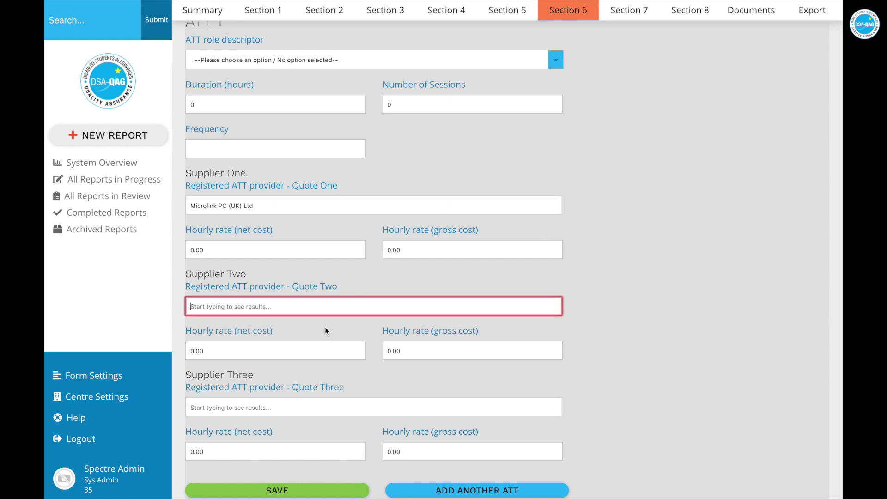
text(johns)
click(255, 348)
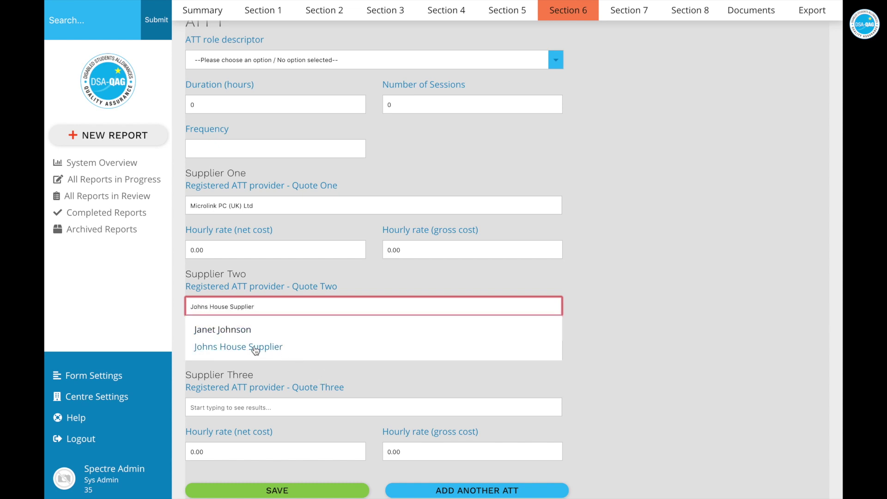
scroll(305, 410, down, 1)
click(286, 457)
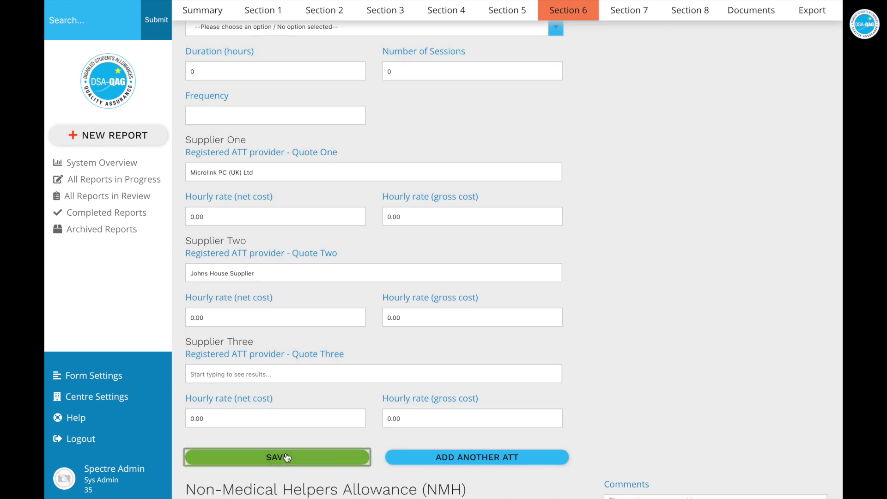
click(677, 10)
Check Johns House Supplier's contact details in Section 8, then return to Section 6
scroll(535, 207, down, 10)
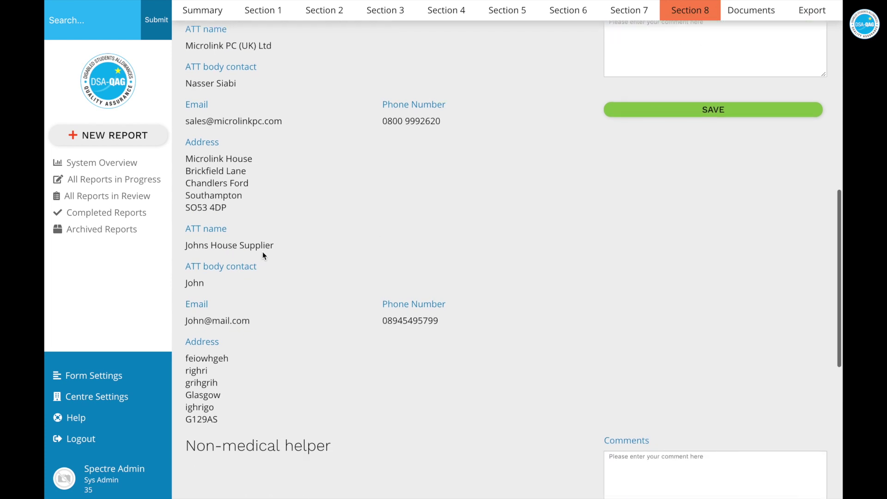
scroll(254, 270, up, 2)
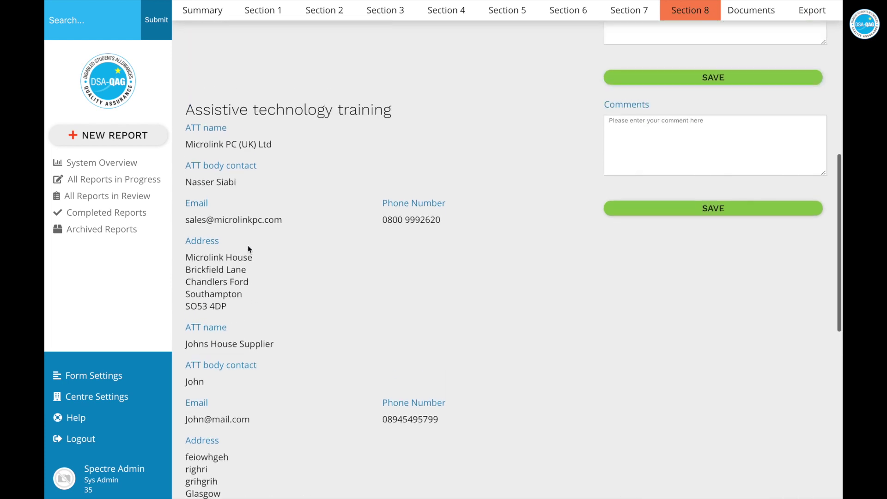
scroll(233, 407, down, 1)
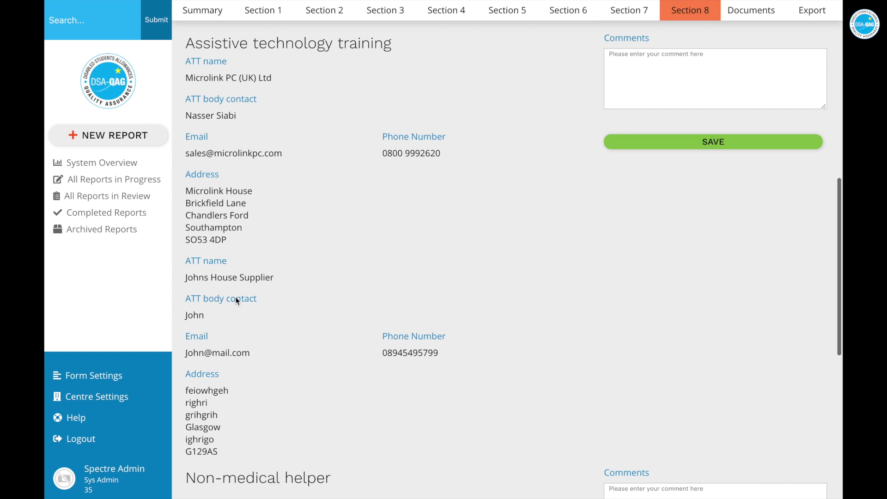
click(578, 16)
Review the Section 6 cost fields and the ATSP One supplier list without changing the choice
scroll(469, 265, down, 3)
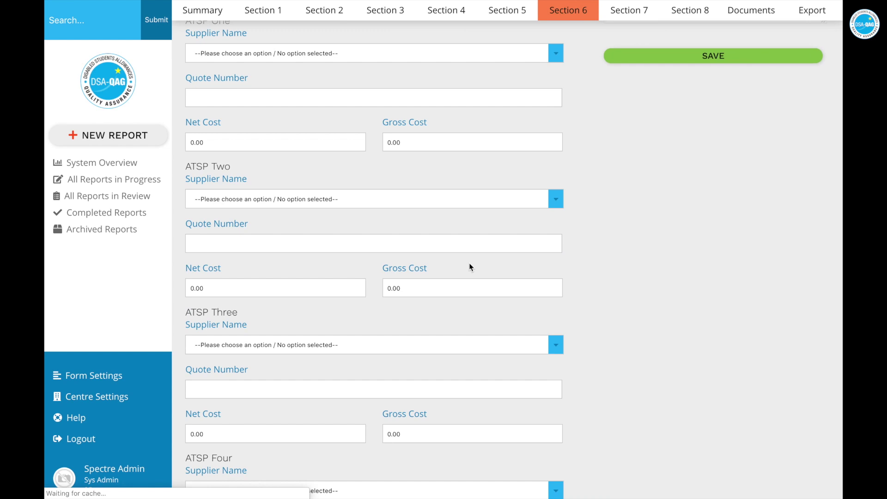
scroll(469, 267, down, 10)
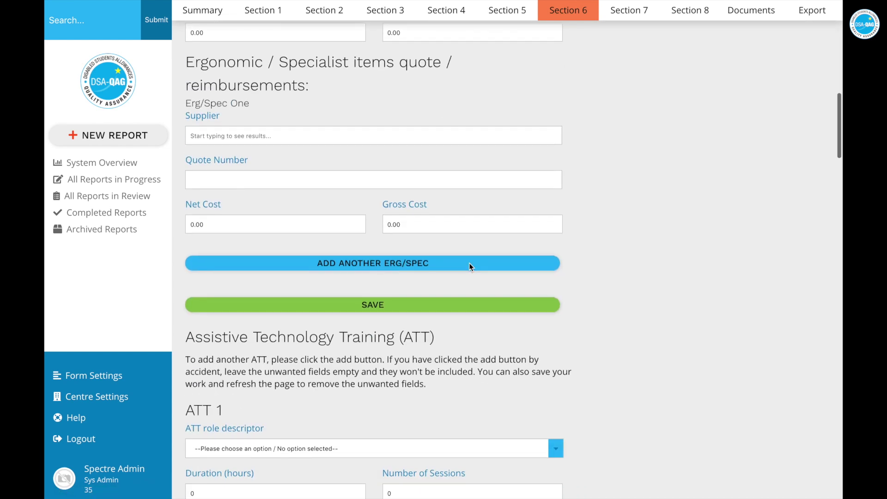
scroll(469, 266, up, 8)
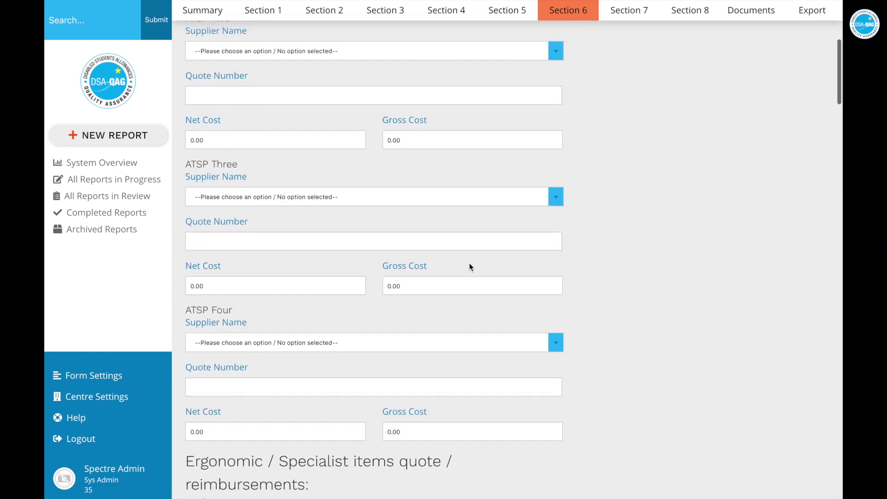
scroll(470, 266, down, 5)
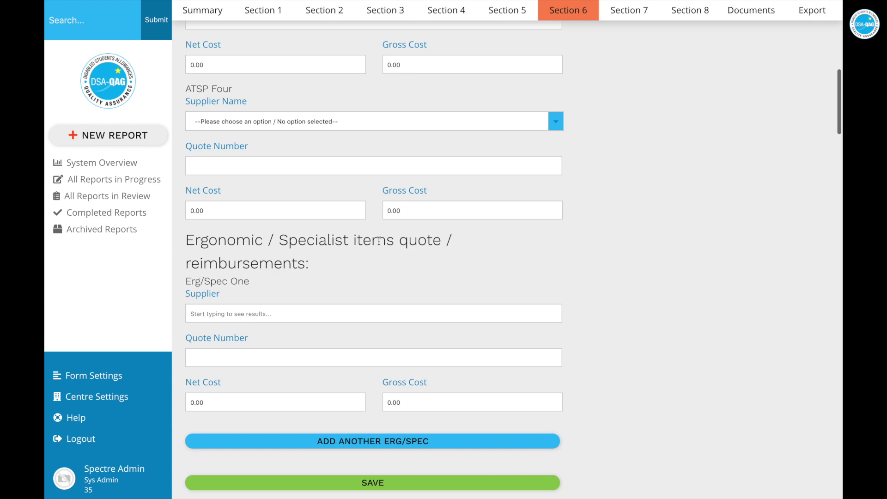
scroll(406, 362, down, 9)
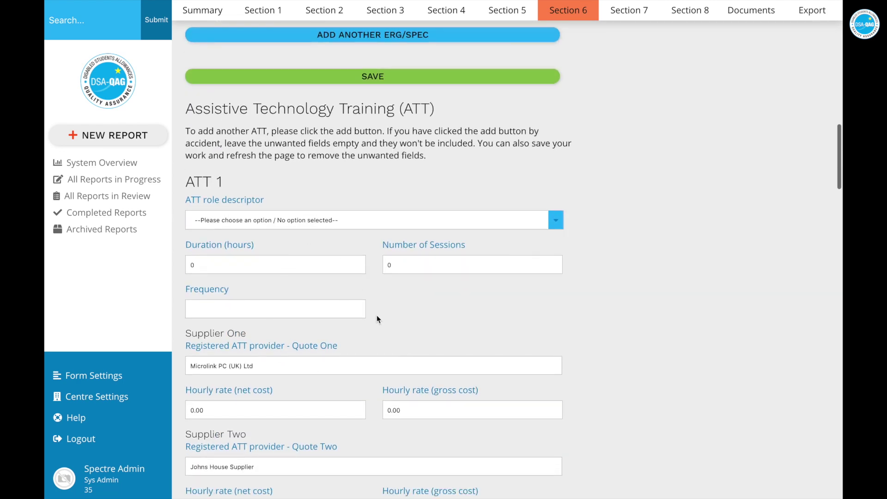
scroll(283, 301, down, 10)
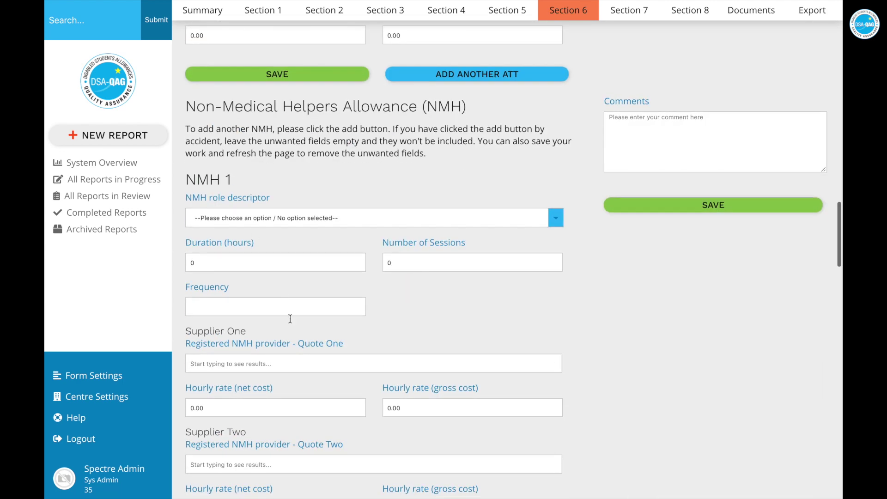
scroll(347, 293, up, 20)
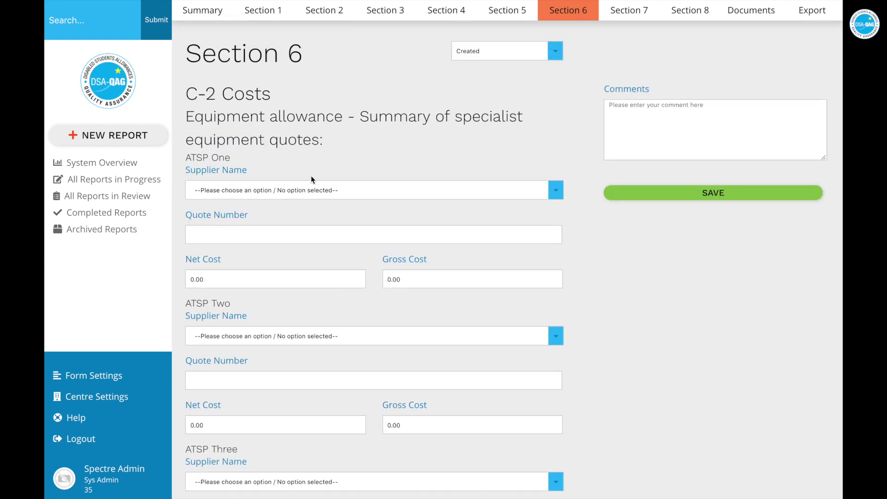
click(346, 188)
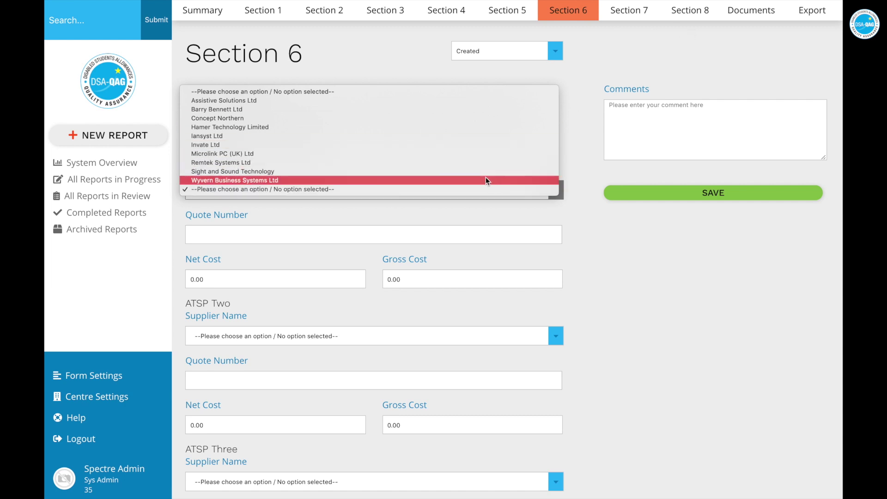
click(591, 260)
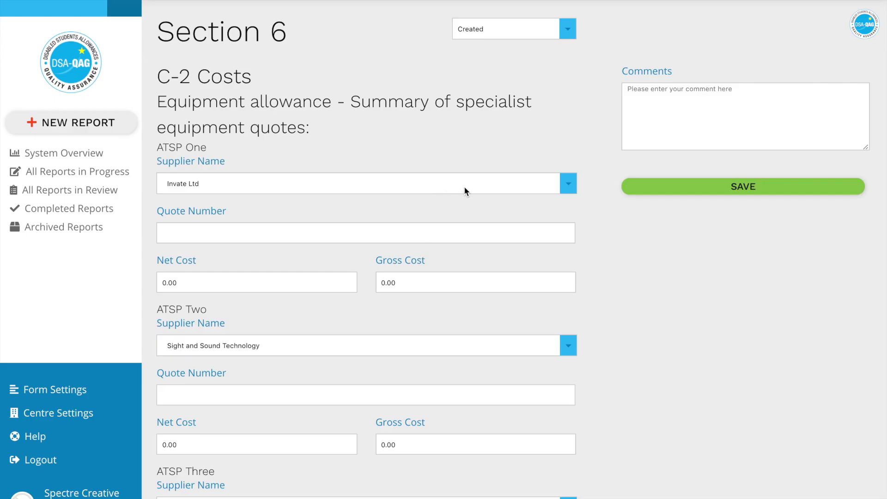
scroll(465, 190, down, 1)
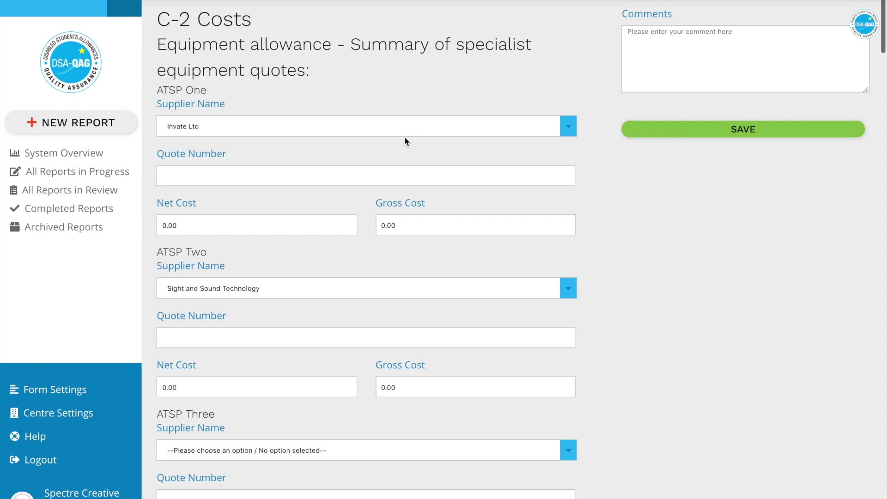
scroll(404, 139, down, 10)
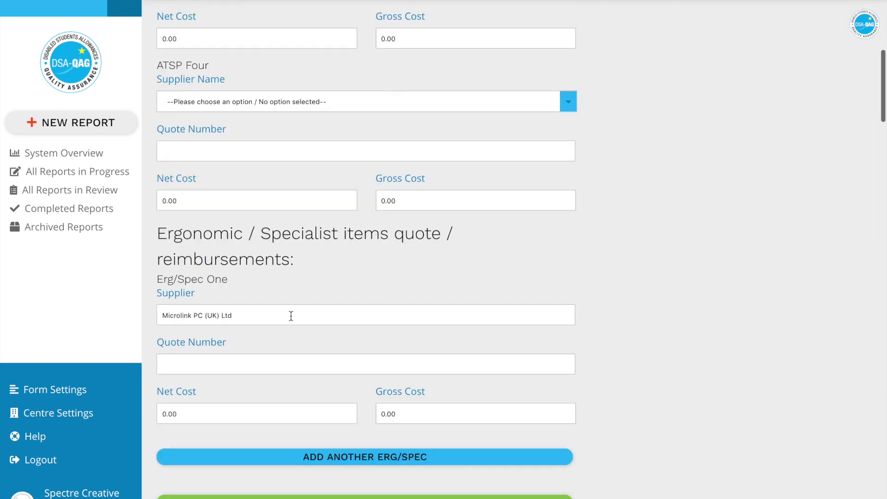
scroll(376, 311, up, 11)
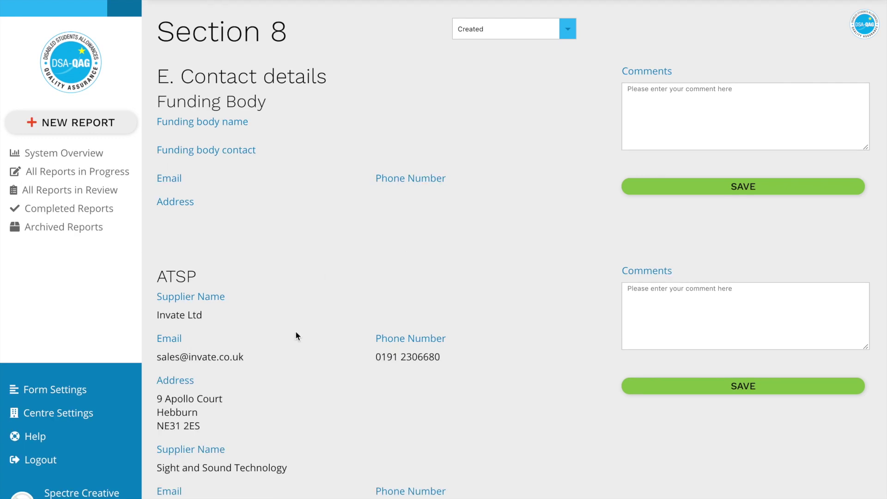
Scroll through Section 8's contact details for the ATSP and ergonomic equipment suppliers
scroll(295, 342, down, 5)
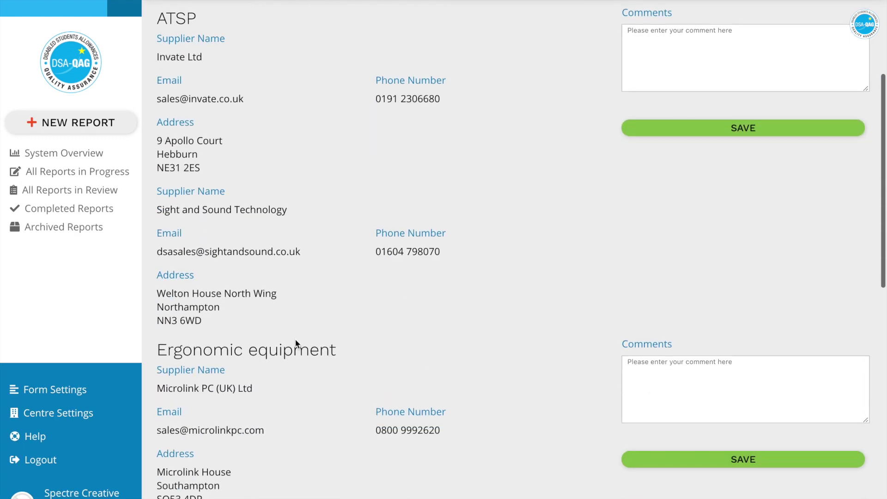
scroll(296, 344, down, 1)
scroll(296, 344, up, 6)
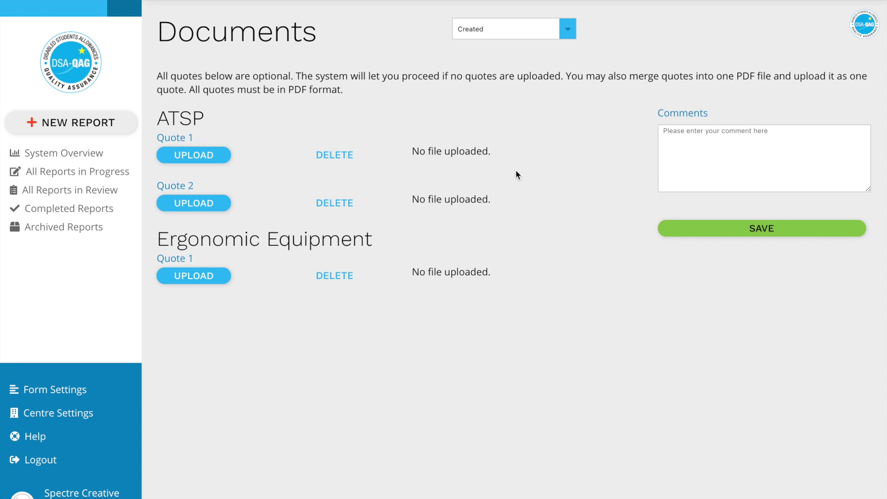
click(195, 160)
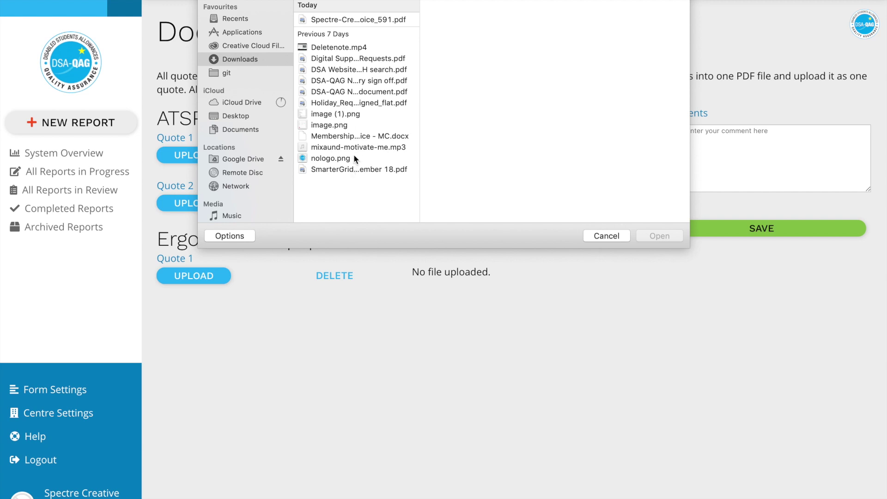
click(344, 61)
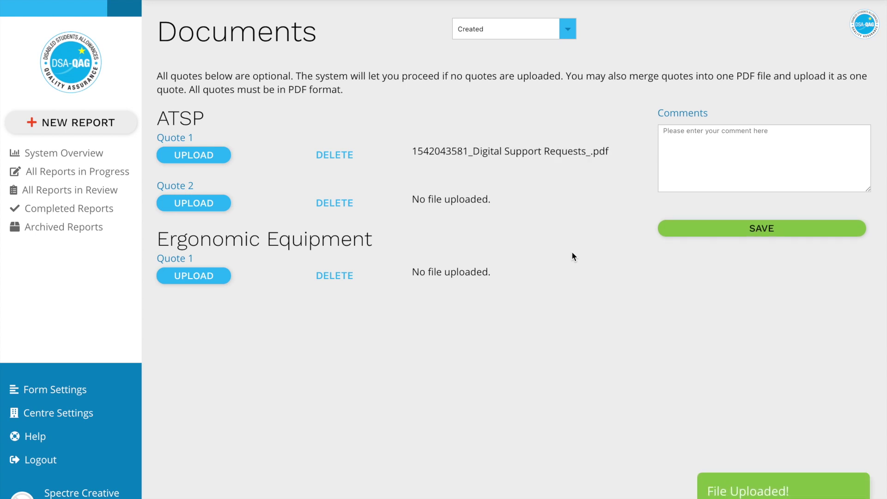
click(329, 160)
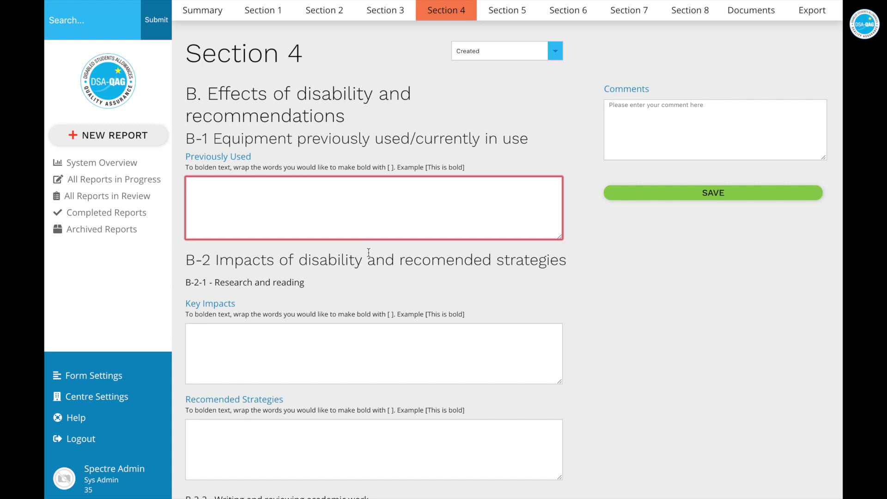
Write 'This is bold. [This is bold].' in the Previously Used box and save Section 4
drag(186, 169, 464, 165)
click(365, 205)
text(This is bold. [This is bold].)
drag(266, 183, 227, 183)
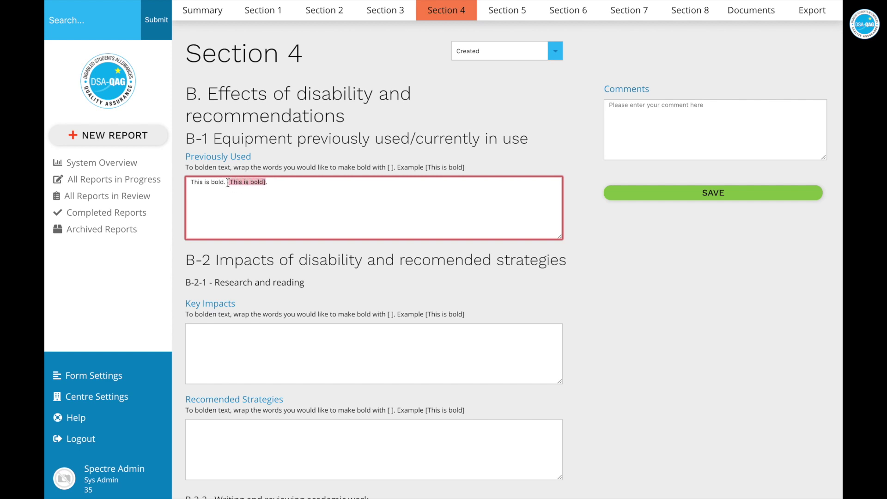
click(290, 261)
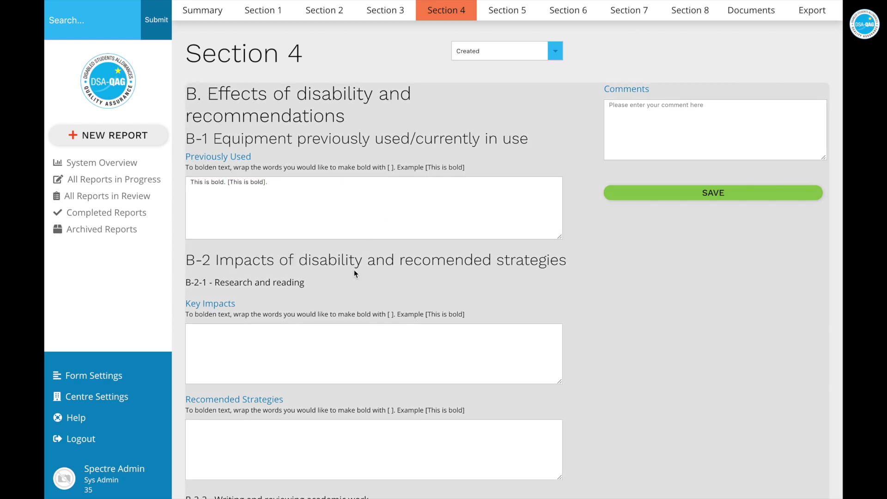
scroll(354, 270, down, 10)
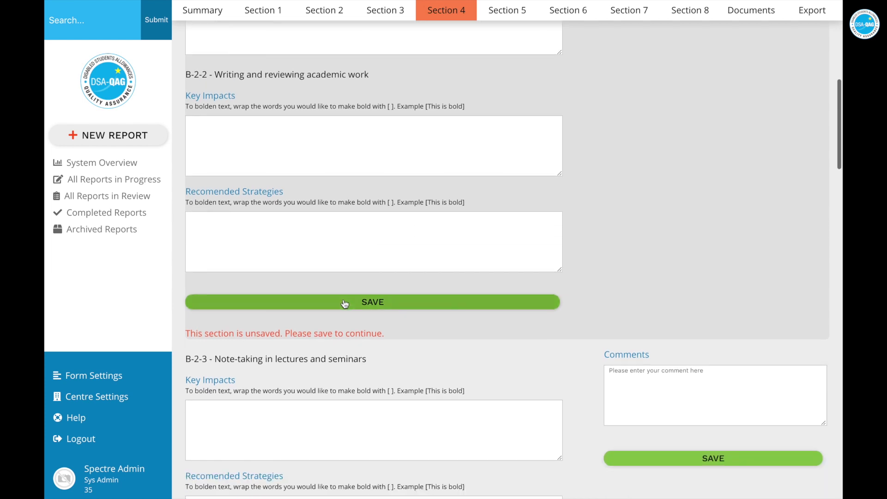
click(345, 301)
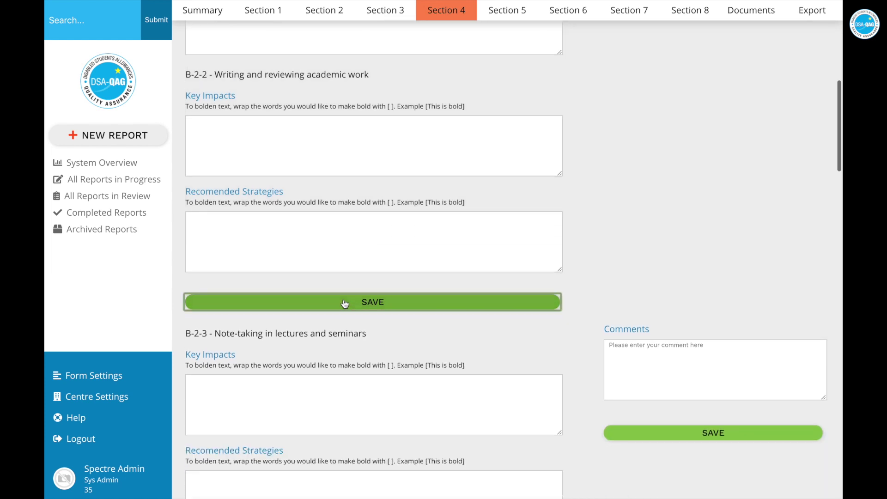
click(210, 10)
View report 16 as a PDF, search 'this is bo', and inspect the bold B-1 text
scroll(589, 331, down, 2)
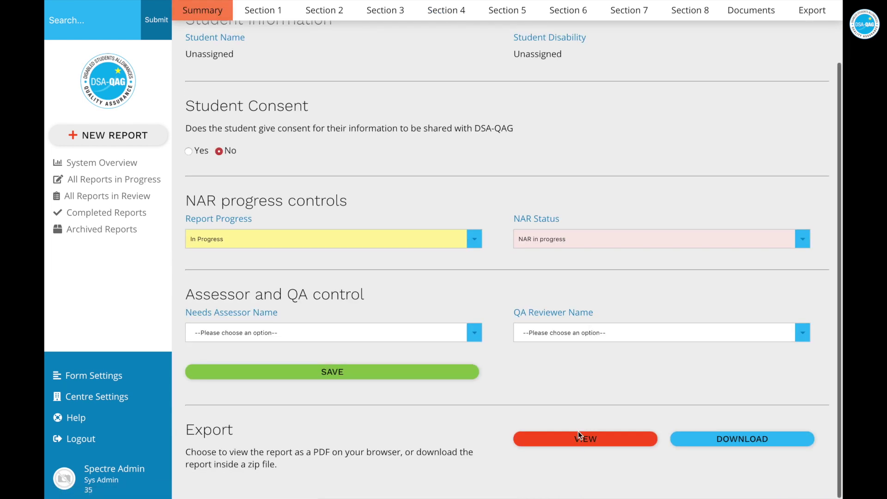
click(578, 438)
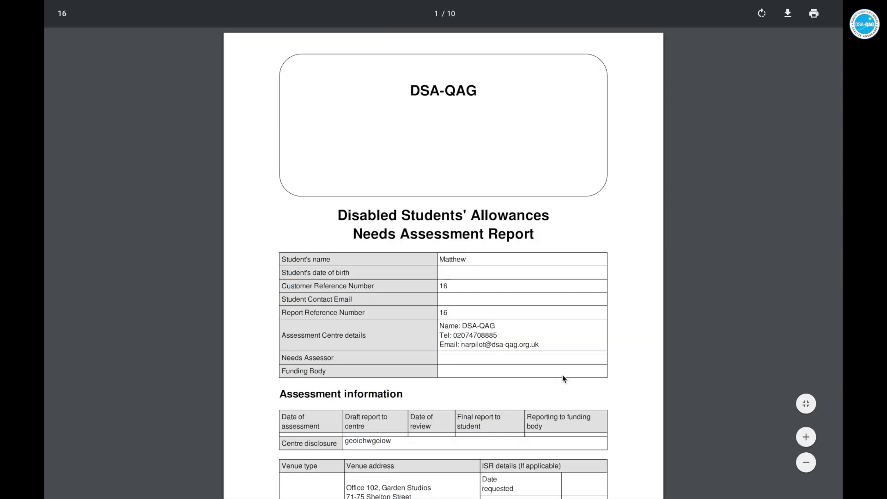
scroll(562, 376, down, 15)
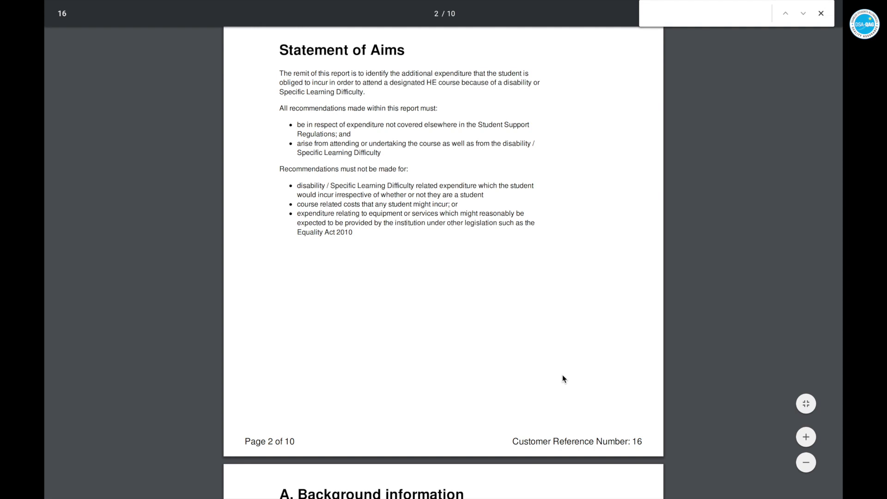
text(this is bo)
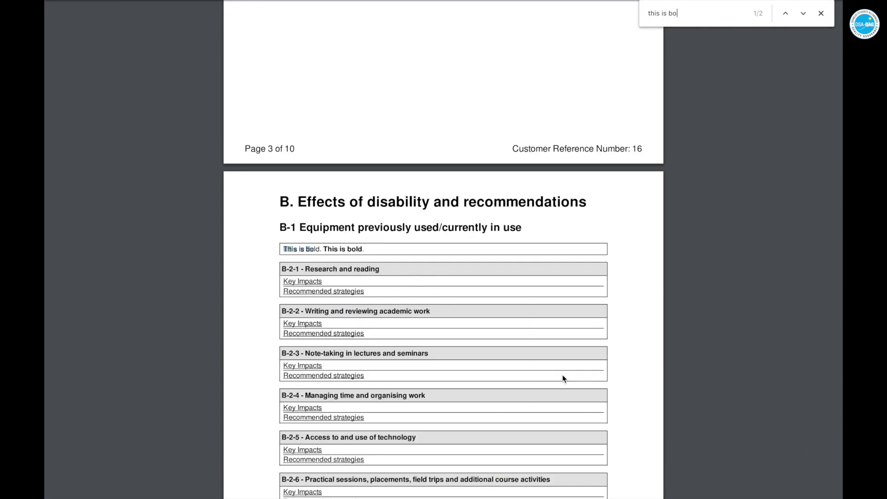
click(821, 13)
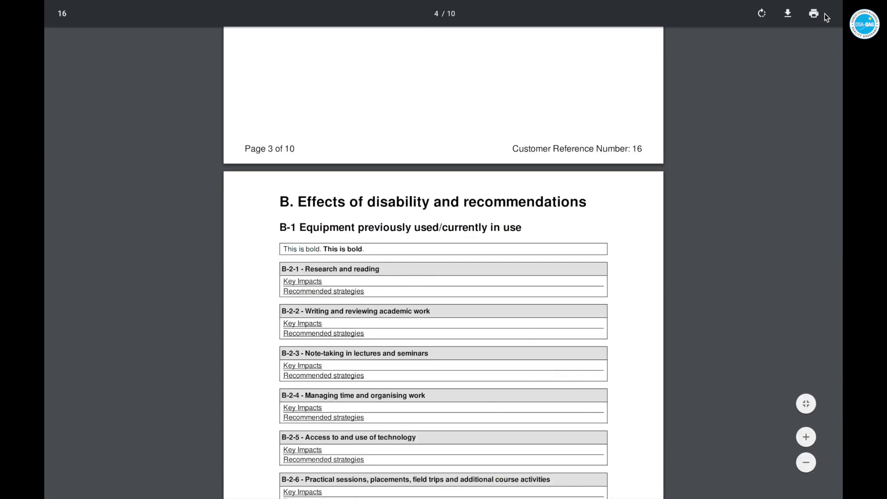
drag(285, 250, 327, 250)
click(326, 250)
click(359, 250)
click(324, 250)
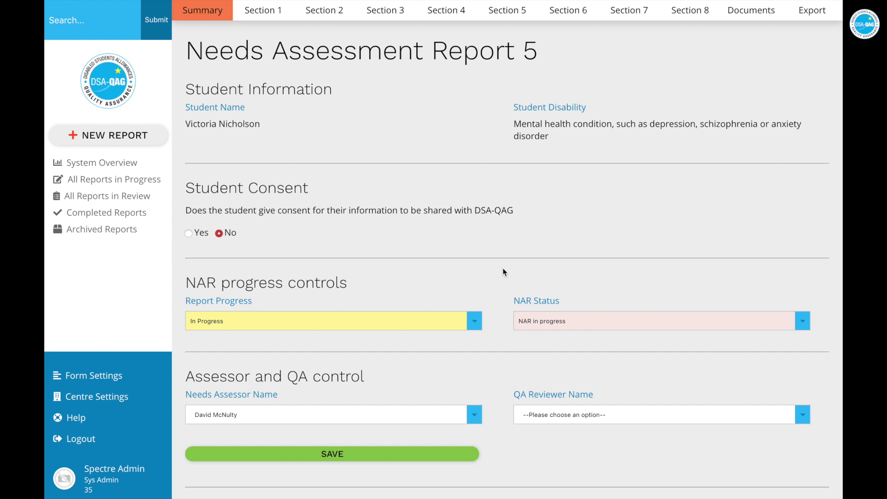
Set Venue Type to DSA-QAG CAU in report 5's Section 1, save, then open the centre settings
click(263, 15)
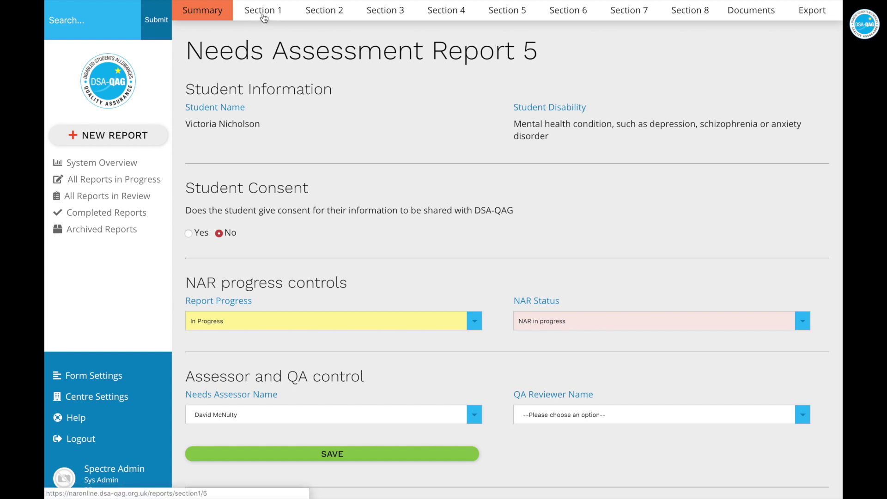
scroll(368, 285, down, 10)
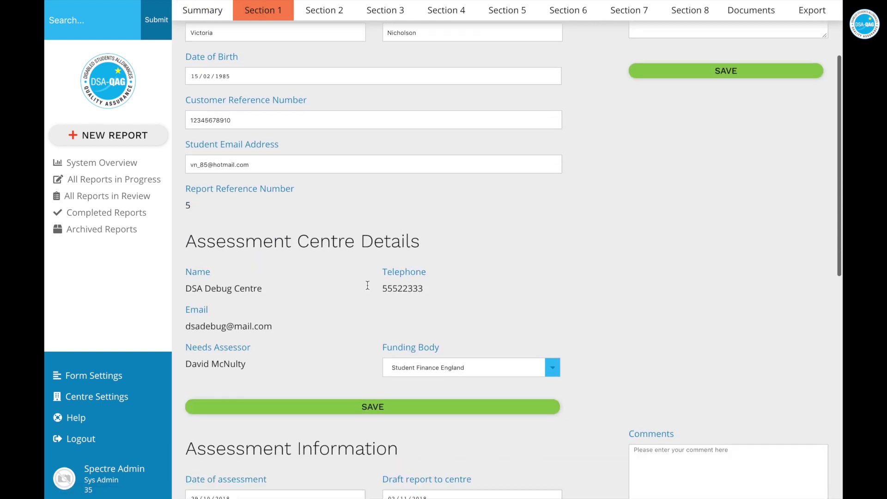
scroll(368, 285, down, 2)
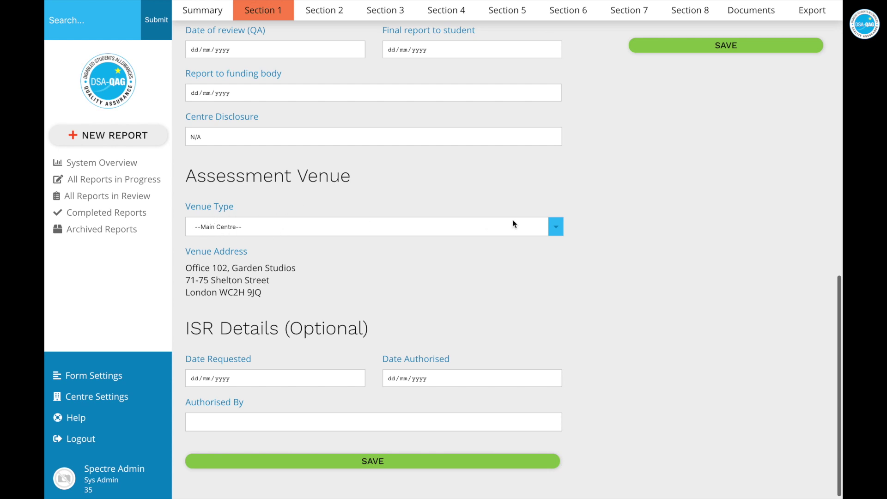
click(550, 227)
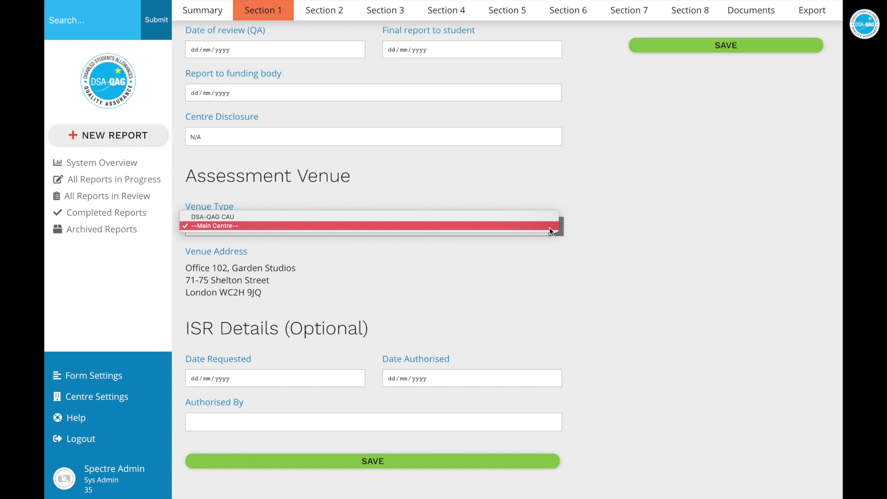
click(235, 217)
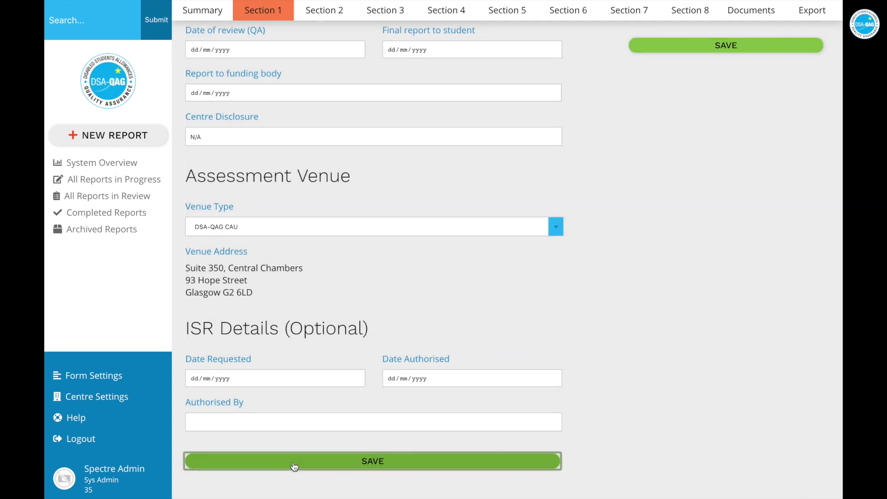
click(293, 462)
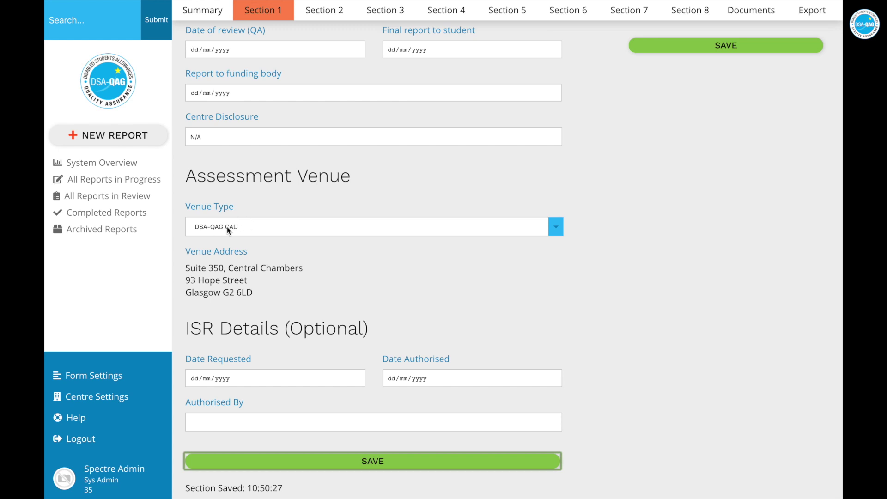
click(119, 405)
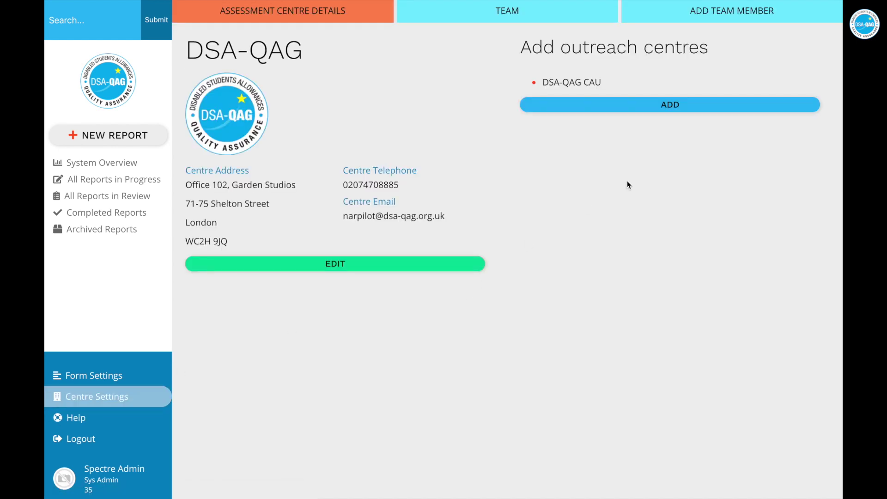
Begin adding another outreach centre named 'Outreach centre 2'
drag(598, 81, 545, 79)
click(545, 79)
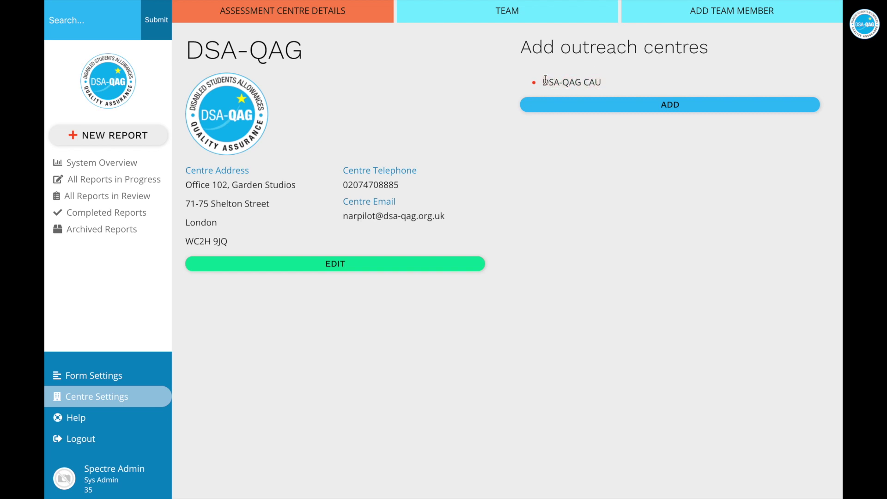
click(627, 106)
click(565, 174)
text(Outreach centre 2)
Give it address lines 'Line 2' and 'Line 1', city Glasgow and postcode G12 9AS, then add it
click(526, 231)
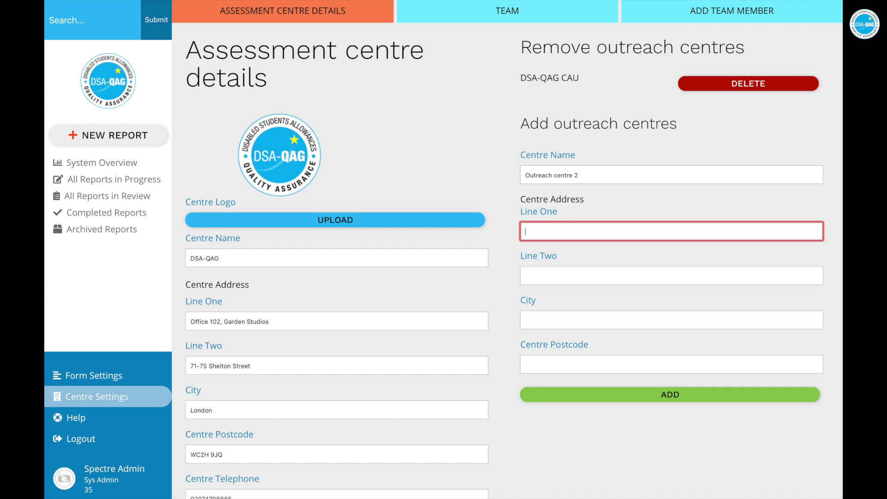
text(Line 2)
key(Tab)
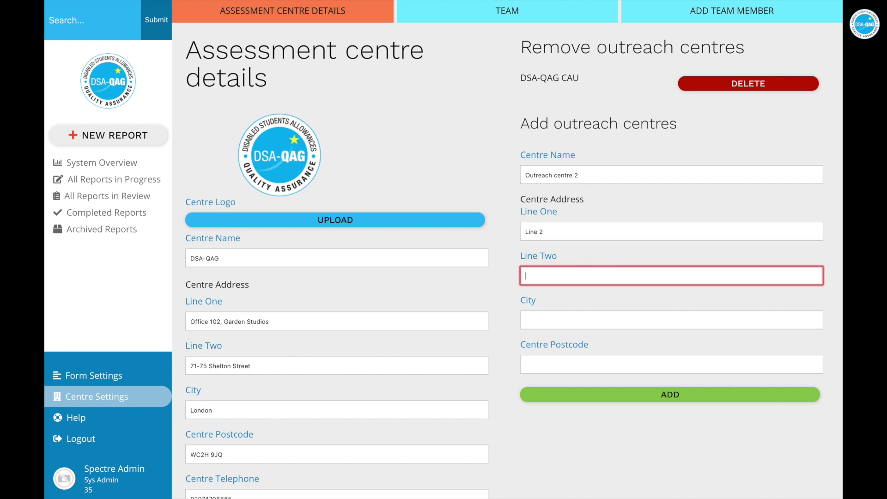
text(Line 1)
key(Tab)
text(Gla)
click(671, 365)
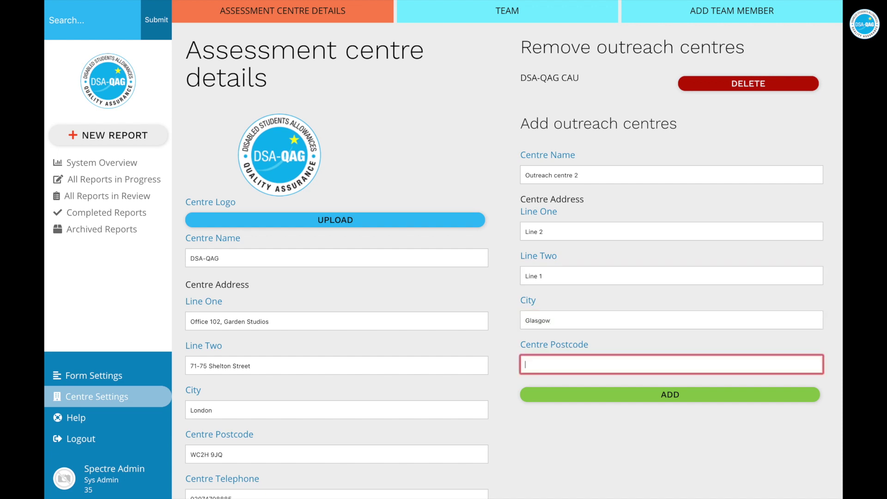
text(G12 9AS)
click(643, 401)
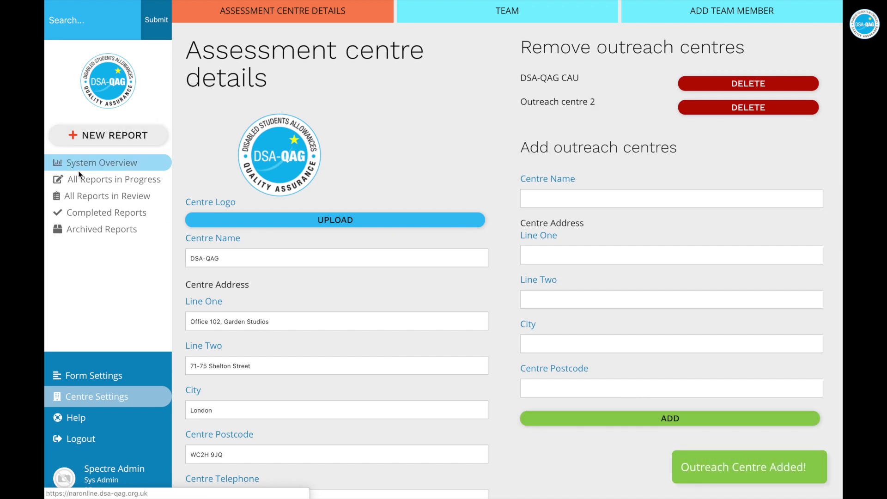
click(60, 180)
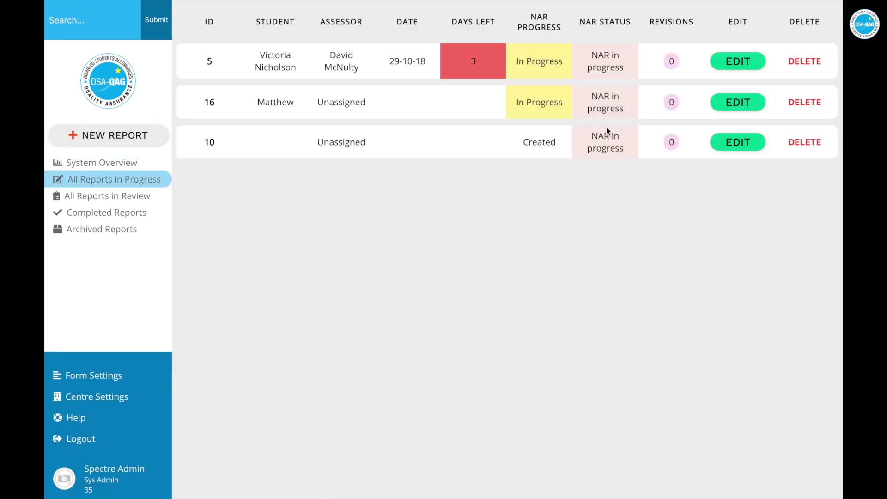
In report 16's Section 1, set the assessment venue to Outreach centre 2
click(735, 103)
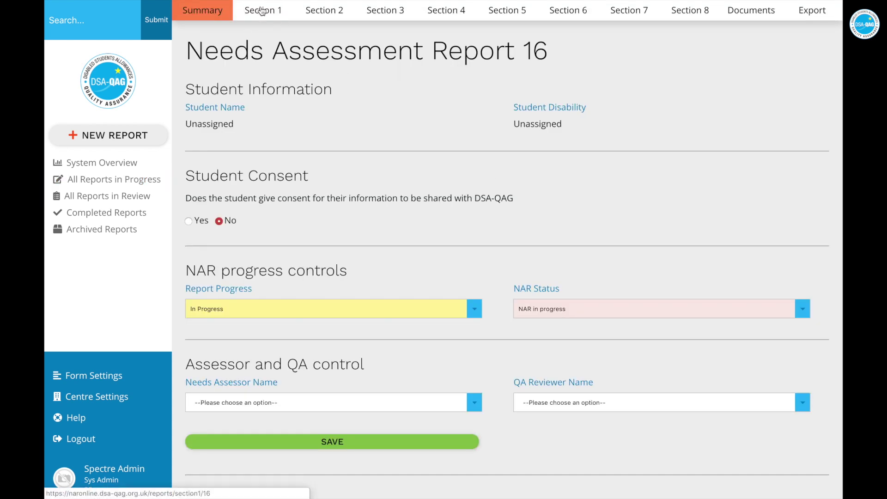
click(270, 17)
scroll(396, 350, down, 10)
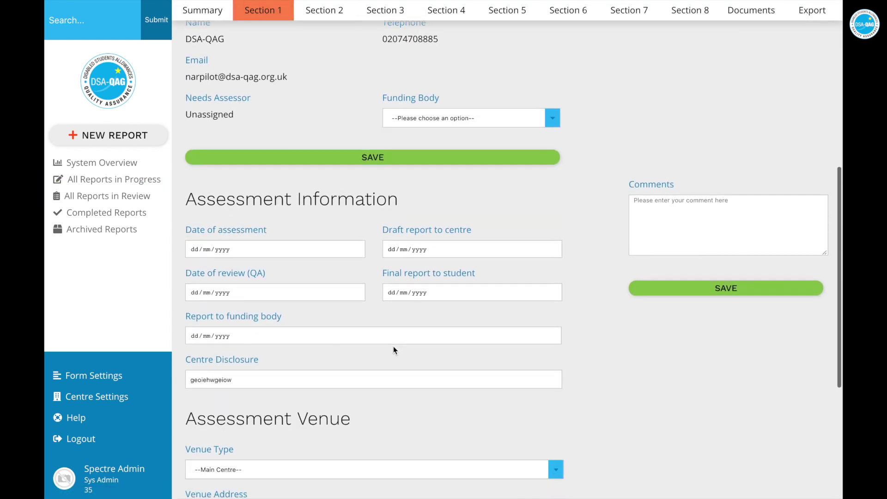
scroll(393, 346, down, 1)
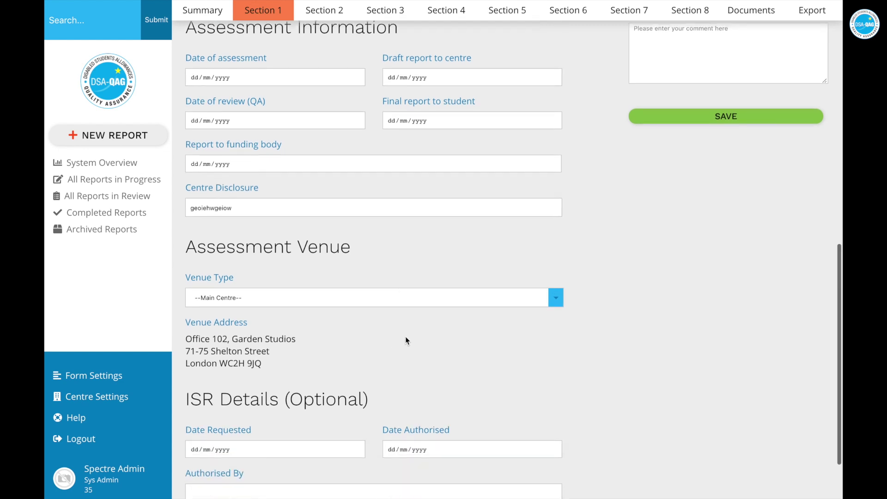
click(542, 298)
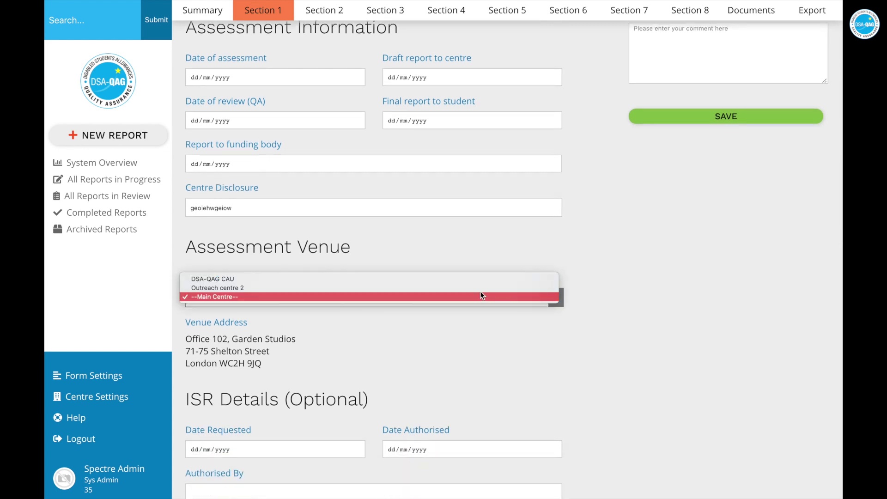
click(279, 288)
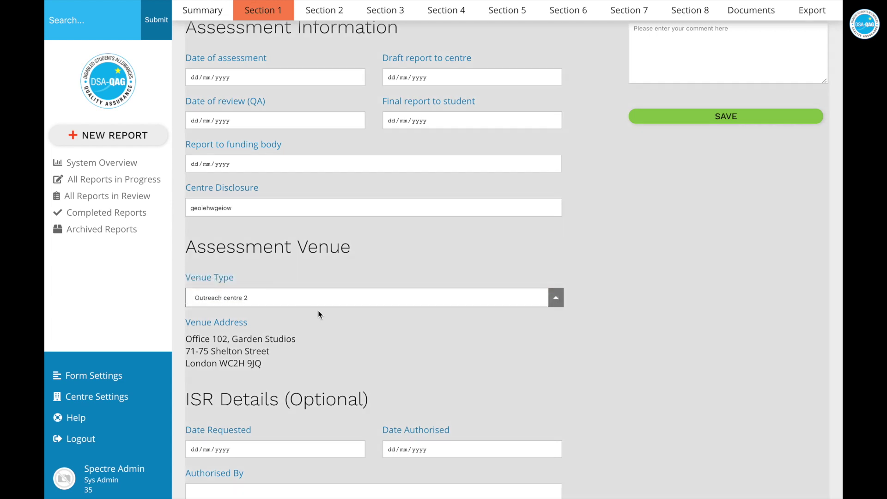
scroll(301, 348, down, 1)
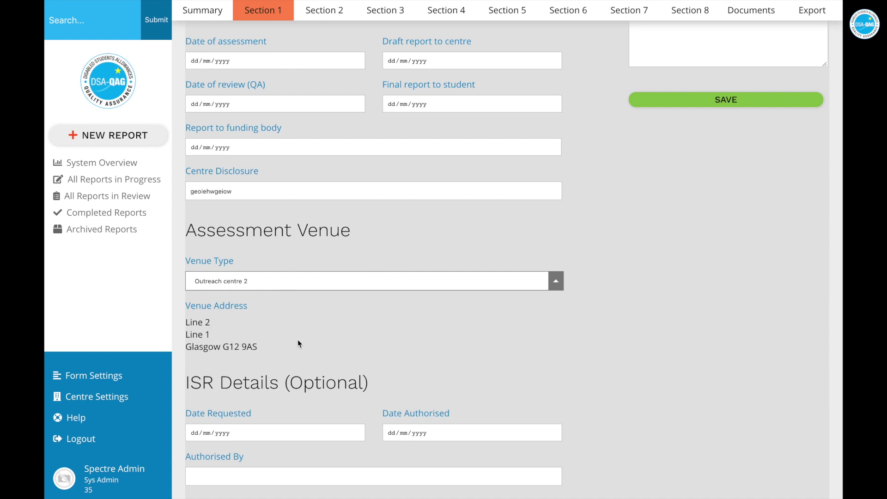
scroll(298, 343, down, 2)
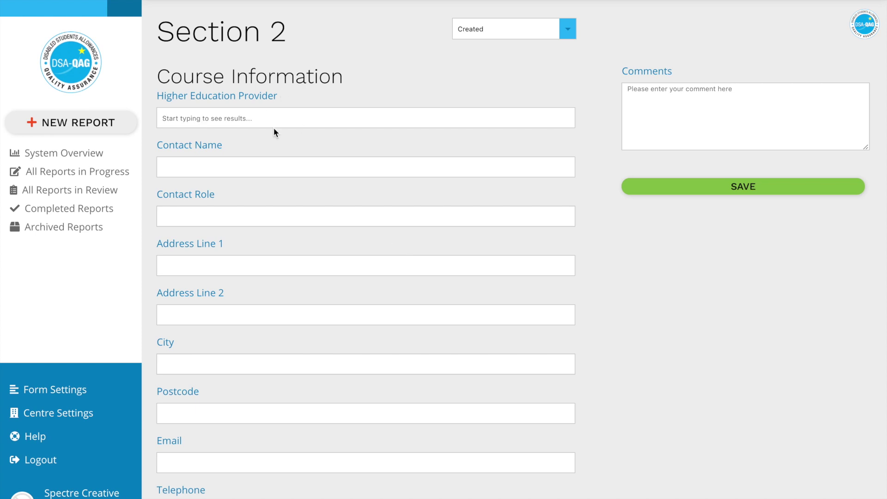
Set report 16's Higher Education Provider to University Of Oxford, save Section 2, and view the exported PDF
click(234, 117)
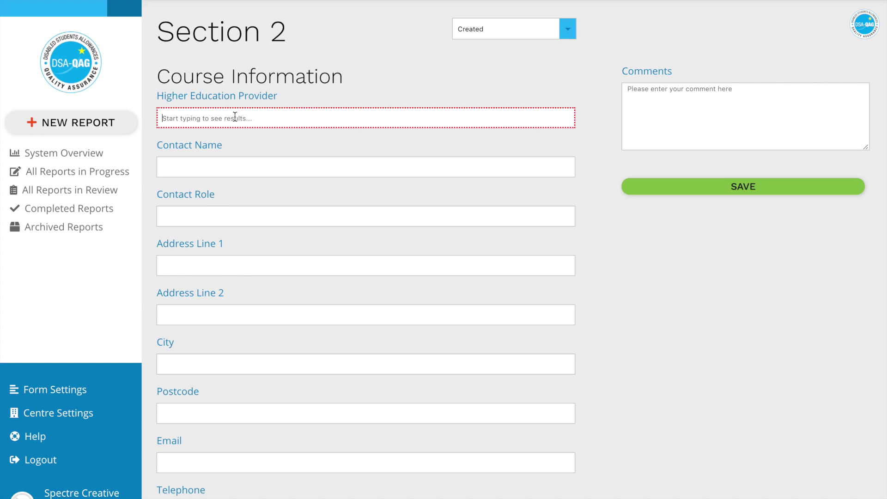
text(oxf)
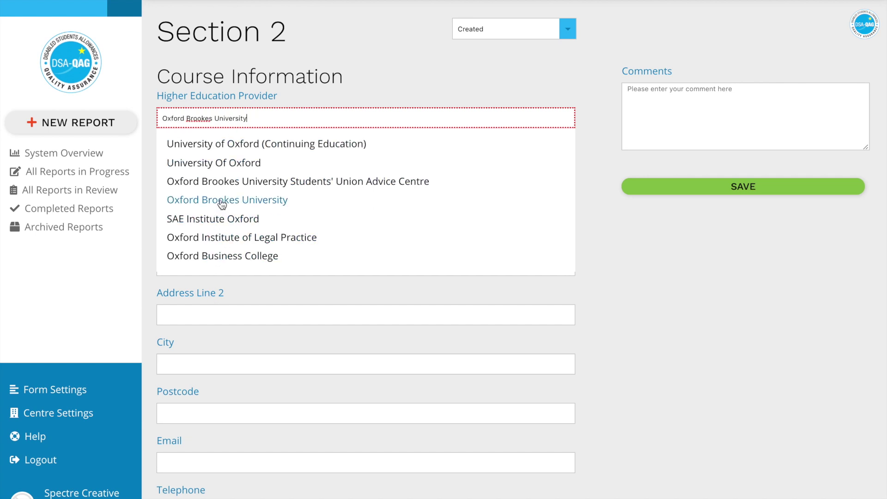
click(235, 164)
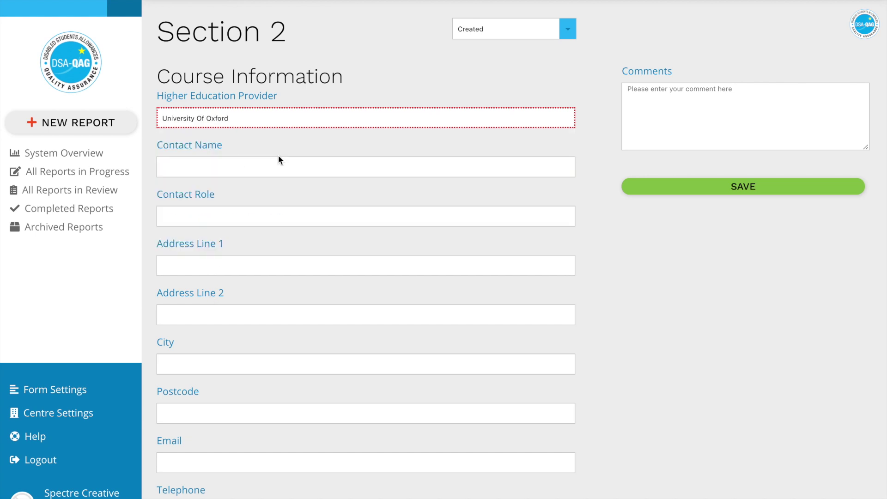
scroll(278, 157, down, 8)
click(258, 481)
scroll(422, 172, up, 8)
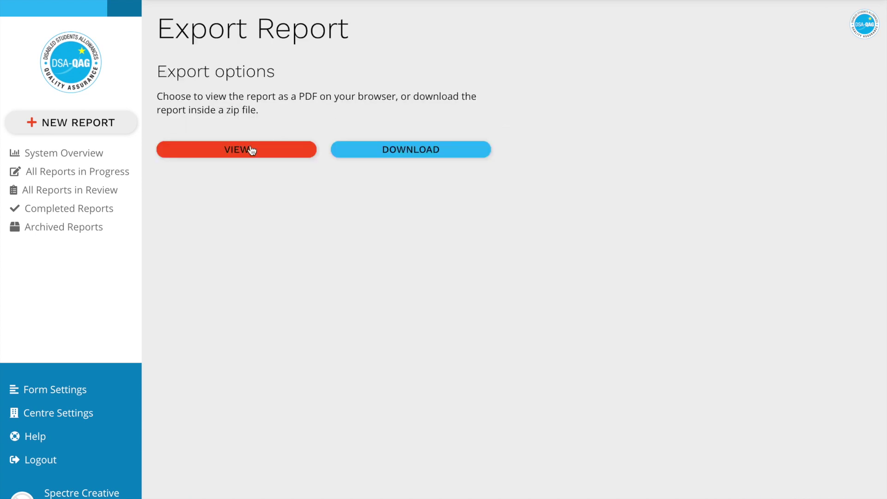
click(249, 148)
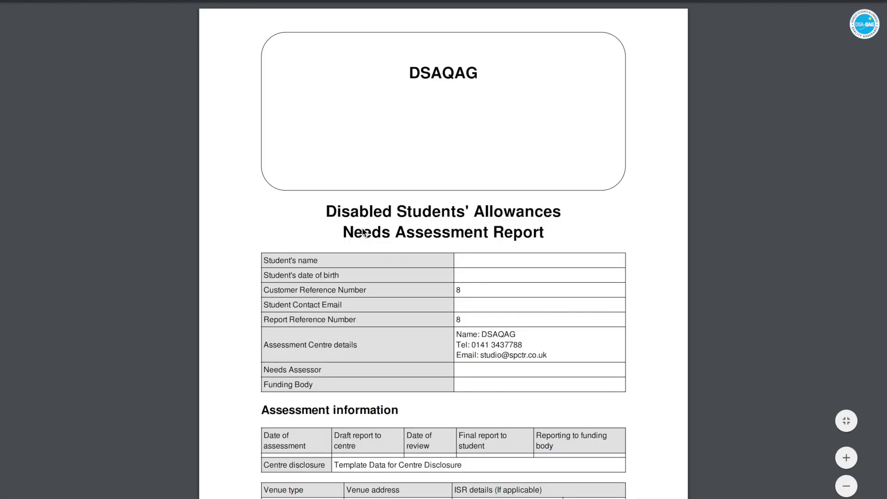
Review the PDF's Course Information for University Of Oxford, then close the search and the preview
scroll(364, 232, down, 10)
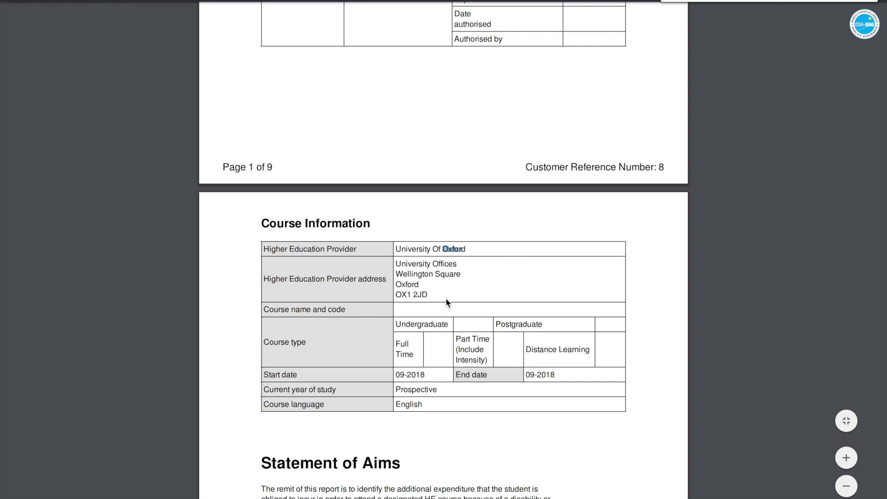
key(Escape)
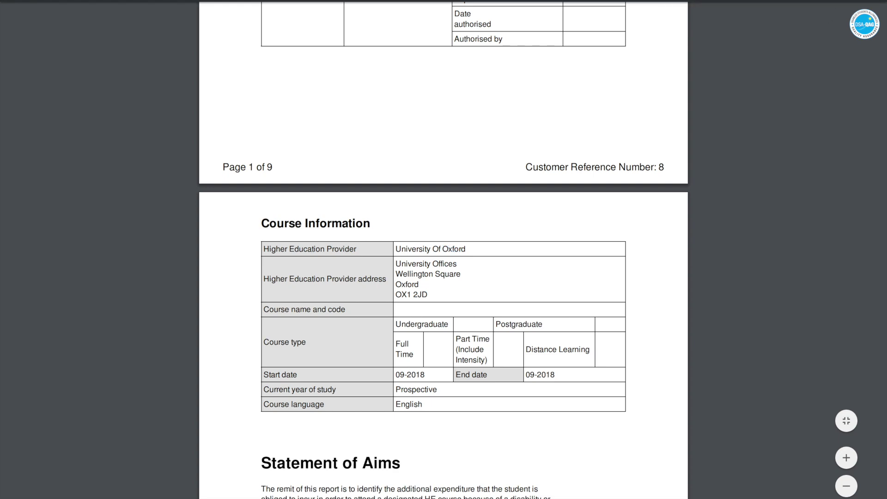
key(Escape)
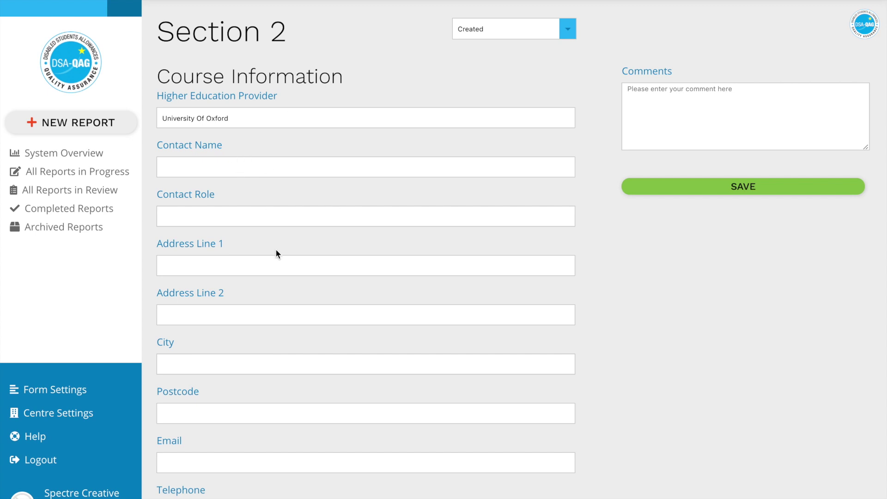
Fill in the provider contact's name and telephone number in Section 2 and save it
scroll(272, 259, down, 1)
scroll(272, 259, down, 2)
click(197, 106)
text(John )
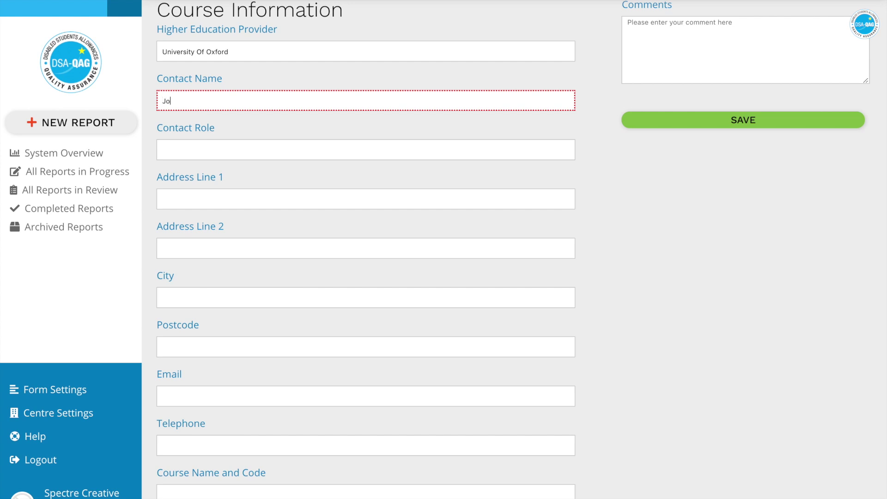
text(Smith)
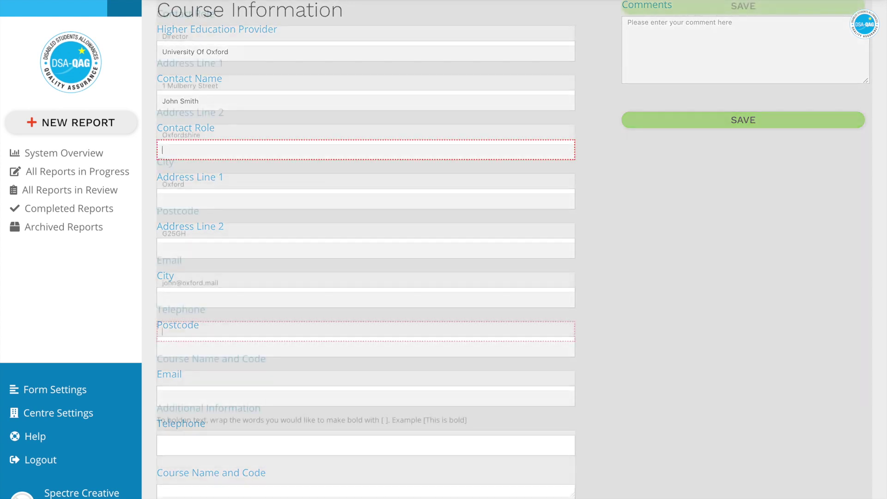
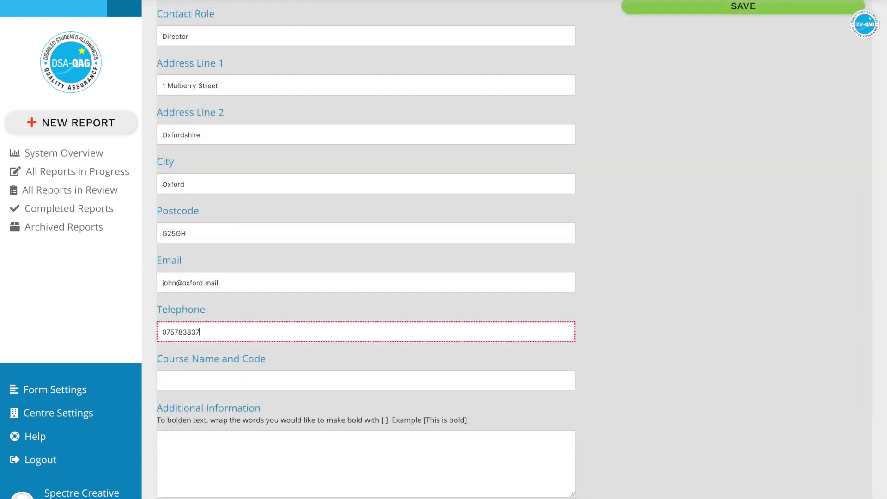
scroll(416, 184, down, 5)
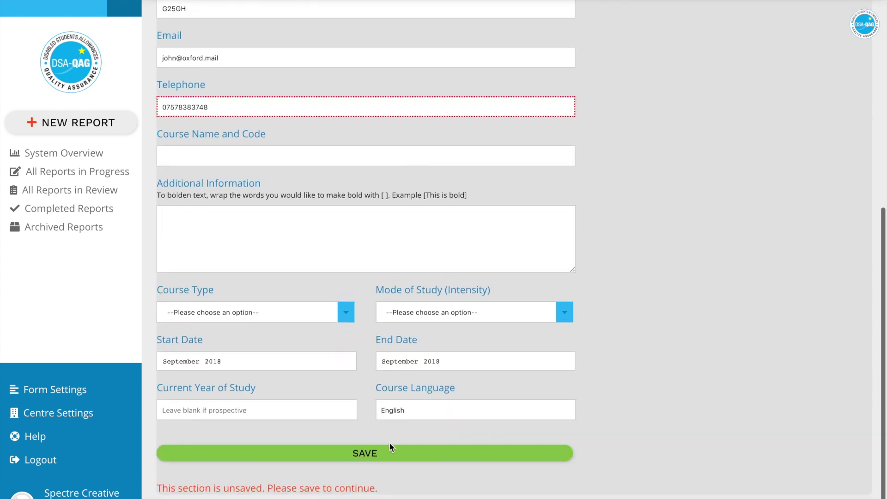
click(387, 453)
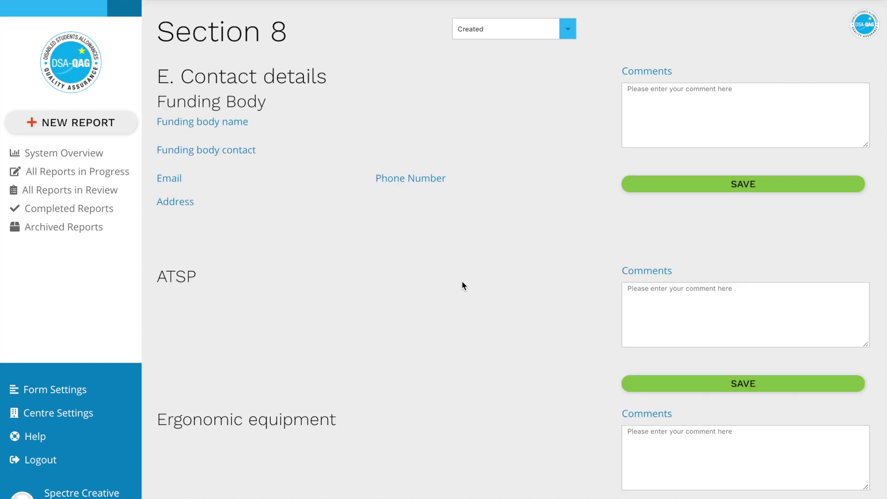
Scroll through Section 8 to review the Higher Education Provider contact details
scroll(462, 281, down, 10)
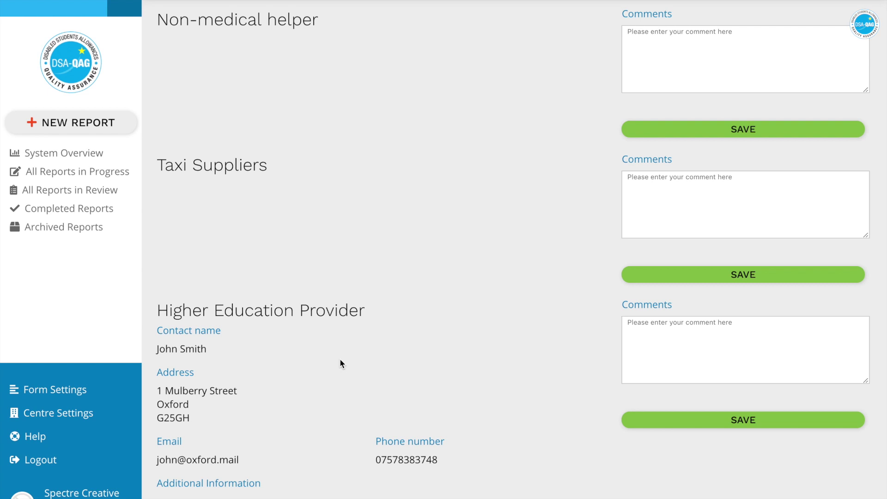
scroll(341, 364, up, 10)
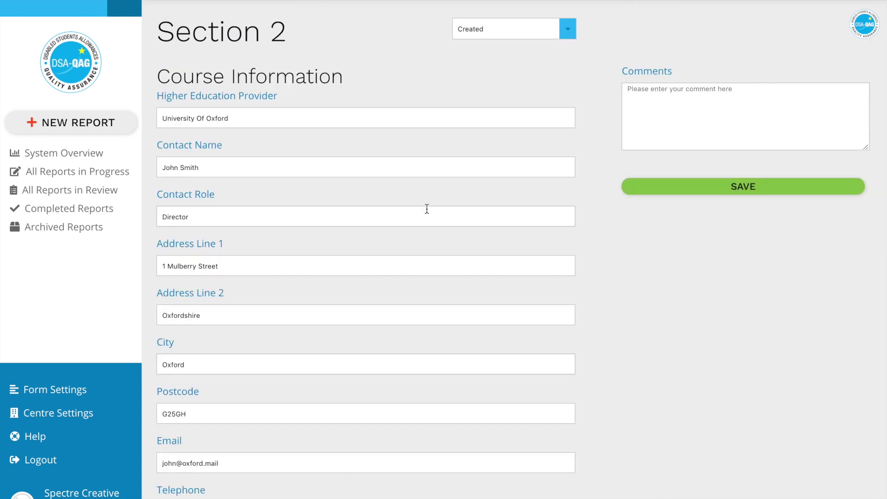
scroll(427, 209, down, 9)
scroll(427, 209, down, 1)
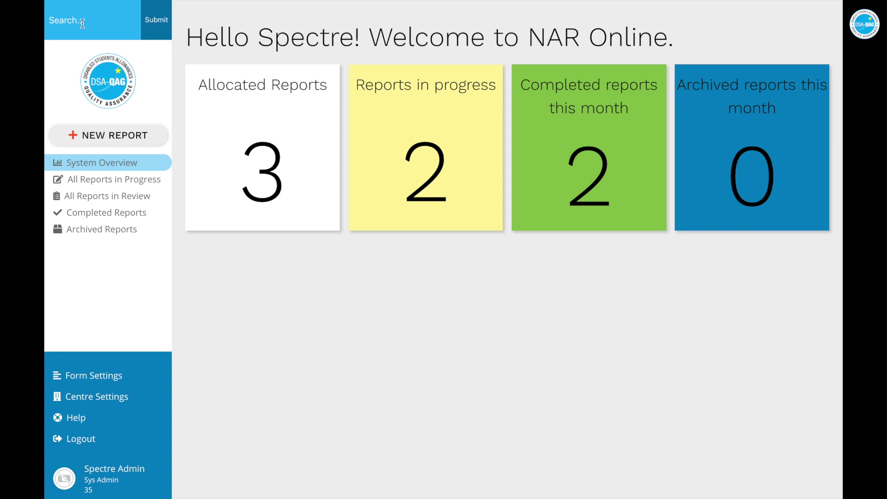
Search the reports by a student's first name
click(82, 23)
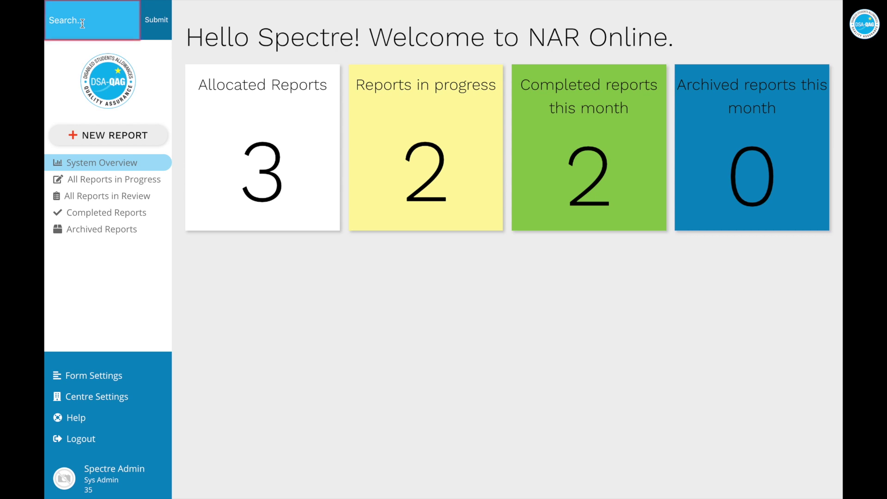
text(Matthew)
click(160, 27)
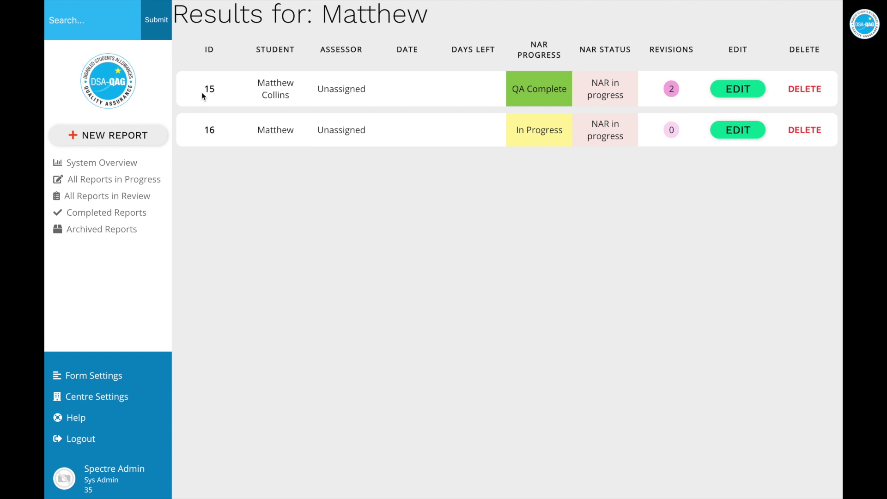
Search the reports for report ID 16
click(94, 16)
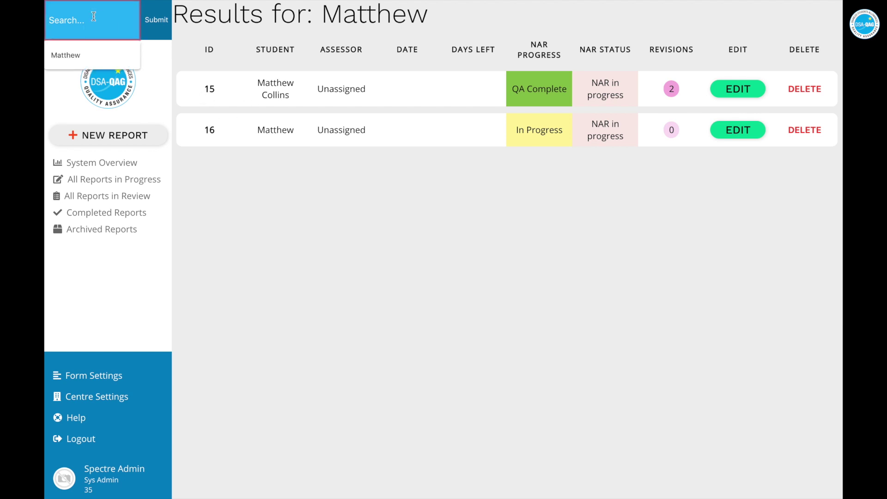
text(16)
click(160, 29)
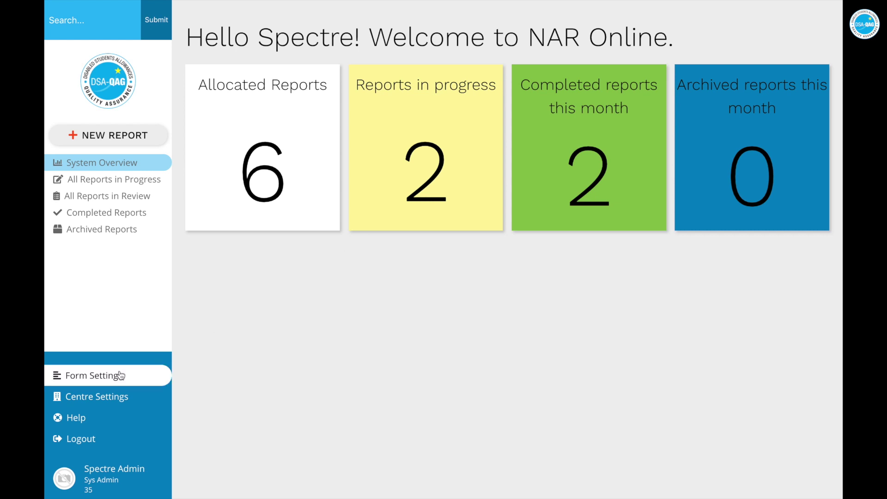
Paste the sample text into the B-2-1 Research and reading Key Impacts default and save Form Settings
click(104, 379)
scroll(411, 340, down, 1)
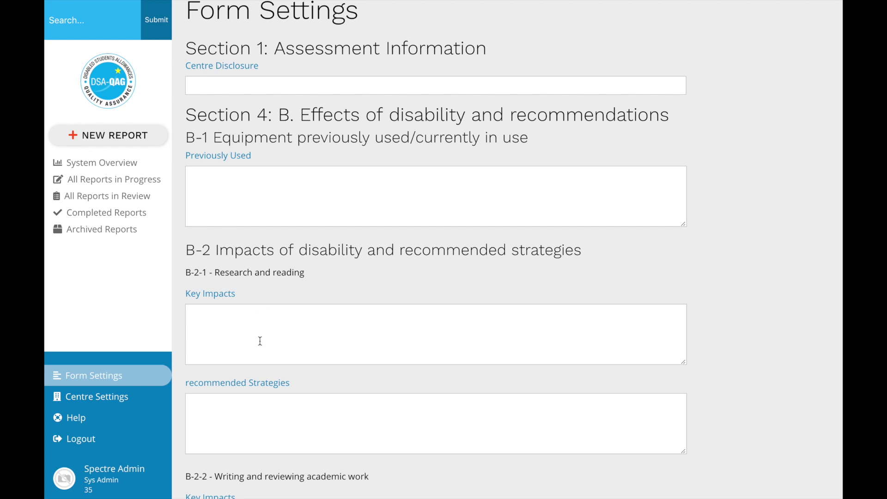
scroll(260, 332, down, 1)
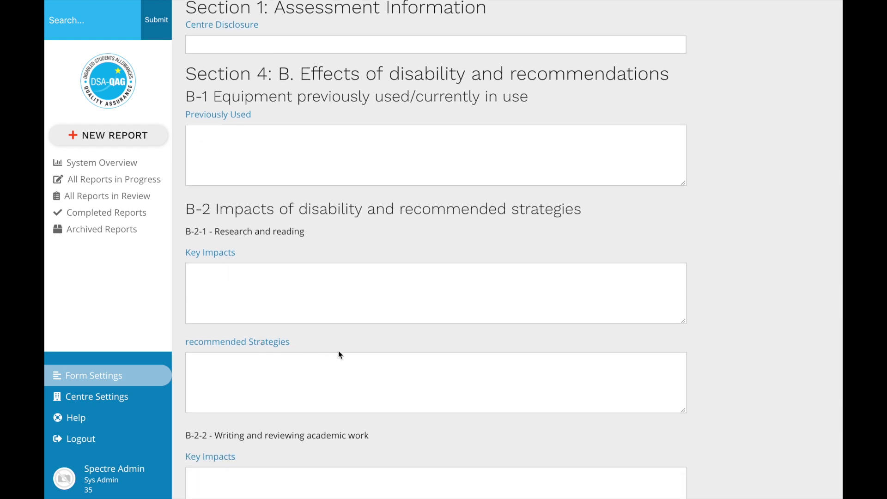
click(294, 294)
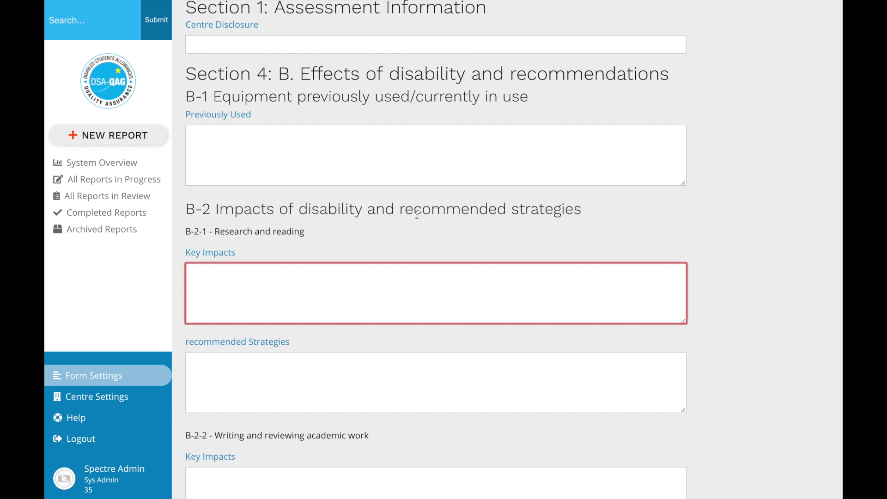
text(THIS IS SOME PRE POPULATED TEXT!!!! :-))
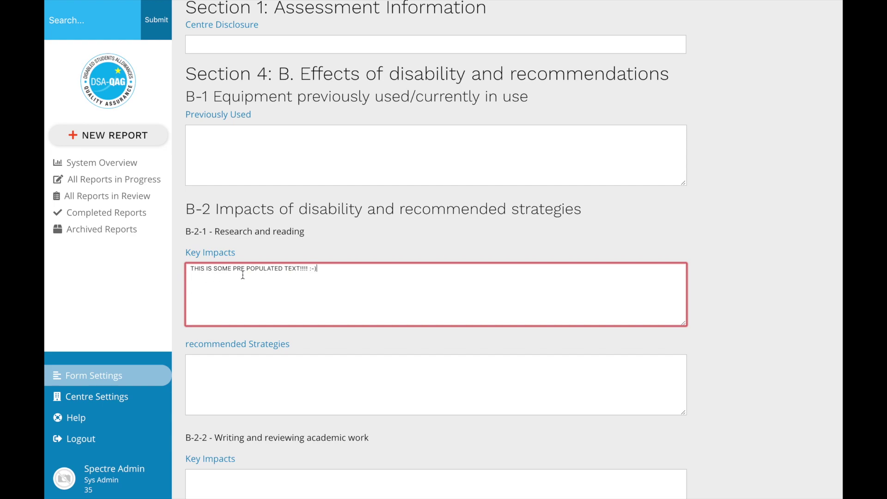
scroll(308, 315, down, 20)
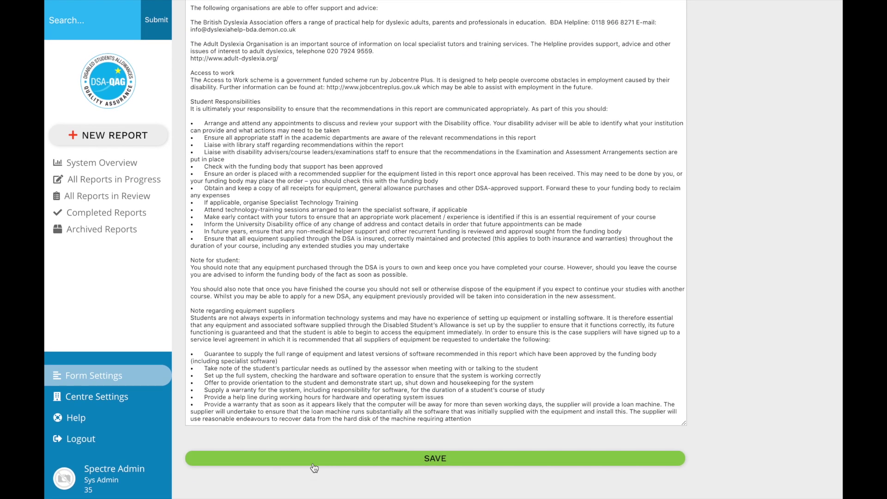
click(313, 468)
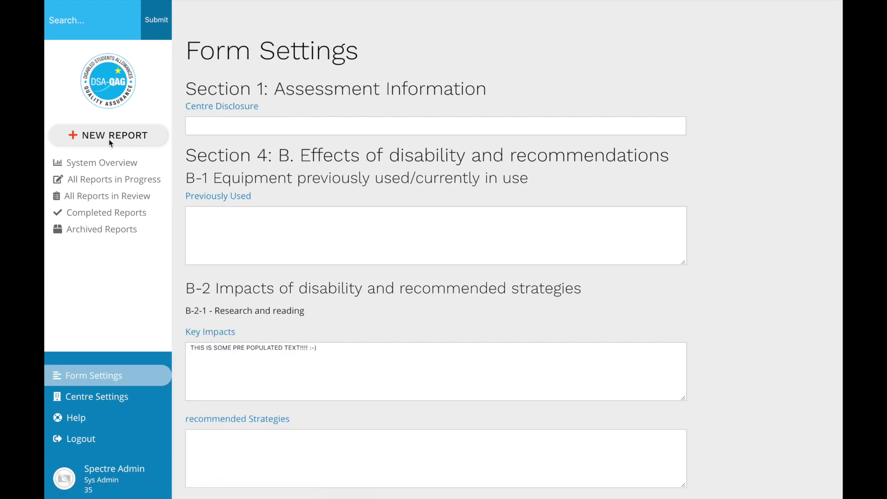
click(111, 142)
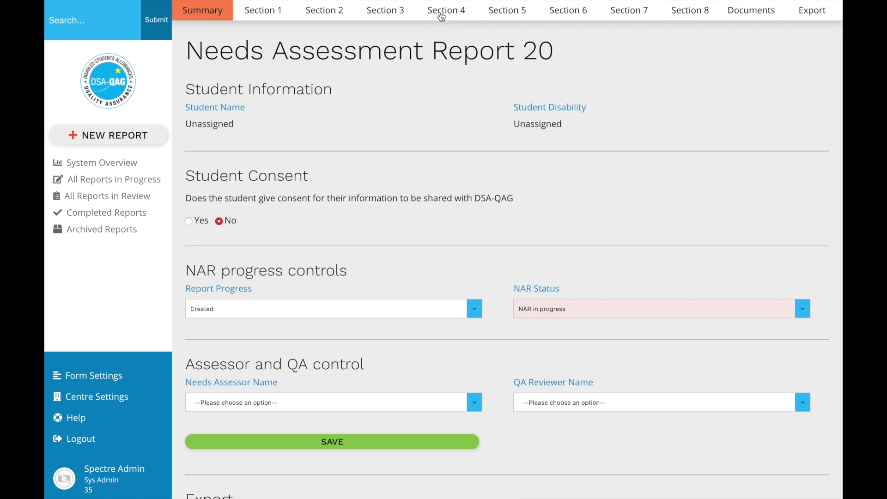
Check new Report 20's Section 4 for the pre-populated Key Impacts text, then return to its summary
click(442, 16)
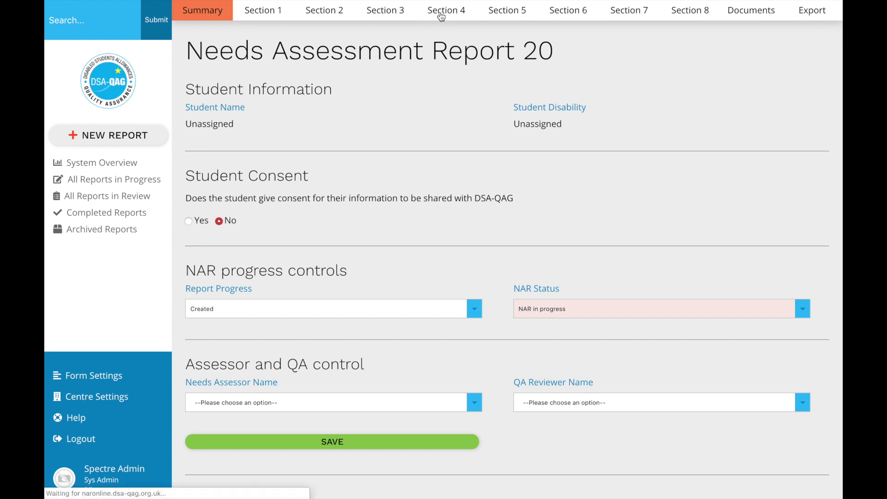
scroll(388, 199, down, 2)
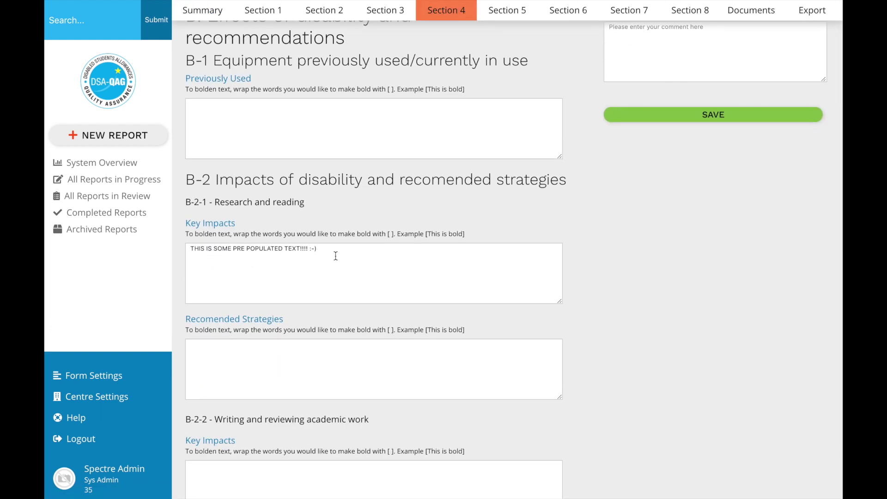
scroll(336, 255, up, 2)
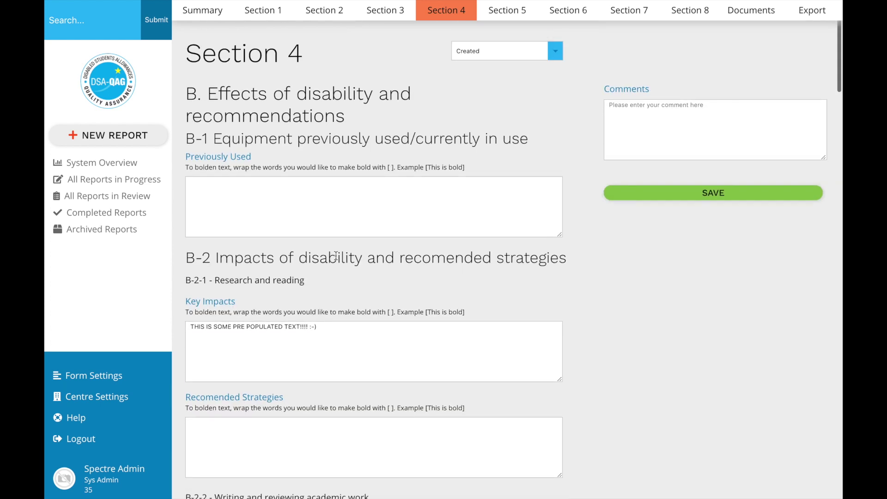
click(203, 17)
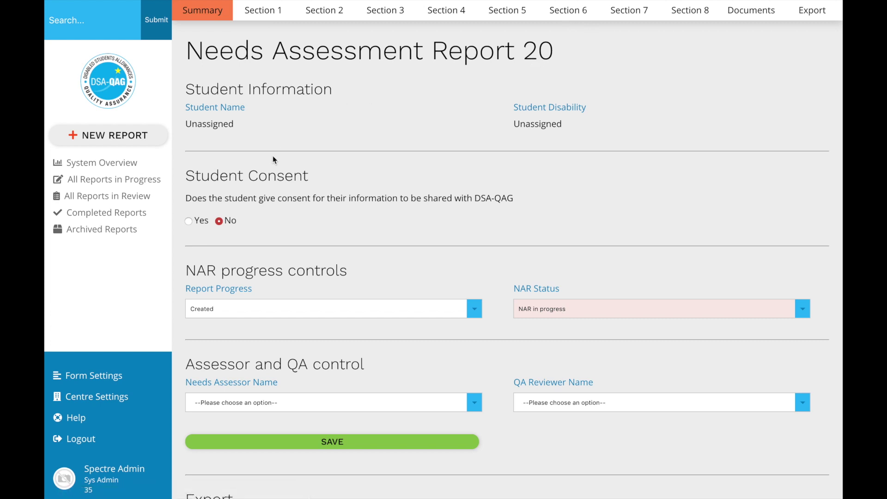
Append 'This has been updated today and now says this!' to the Key Impacts default and save
click(99, 379)
click(348, 353)
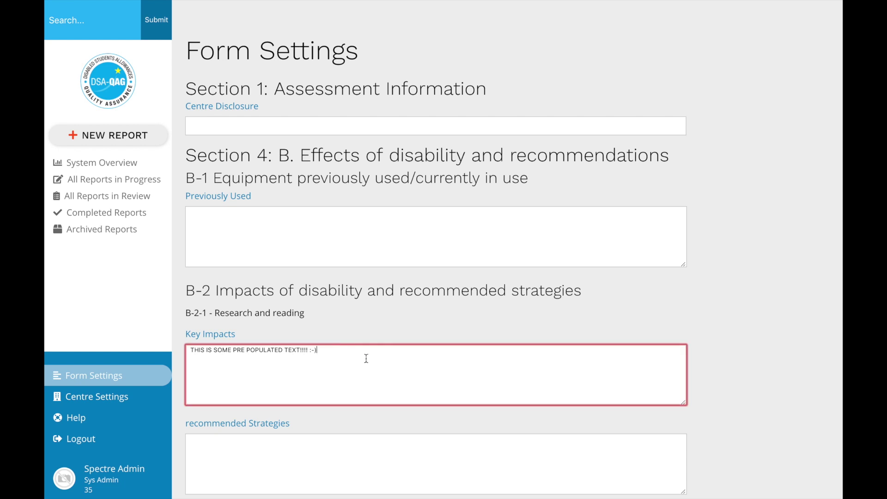
text(This has been updated today and no)
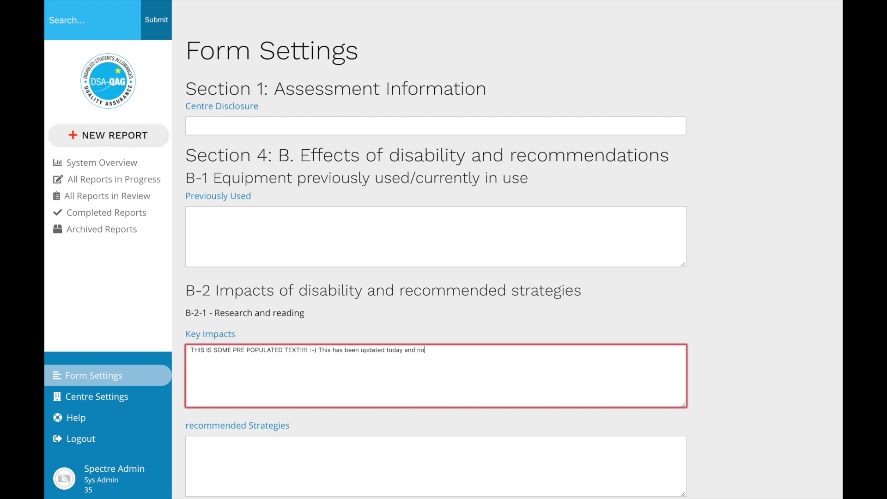
text(w says this!)
scroll(330, 458, down, 20)
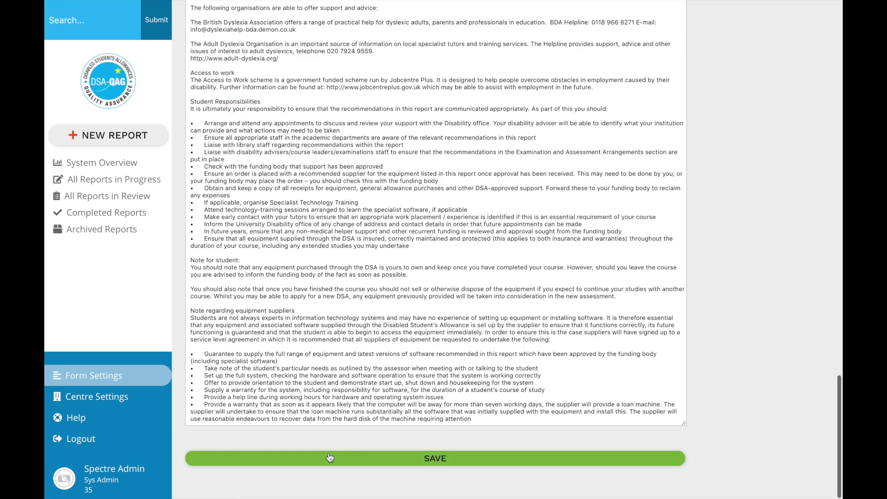
click(330, 457)
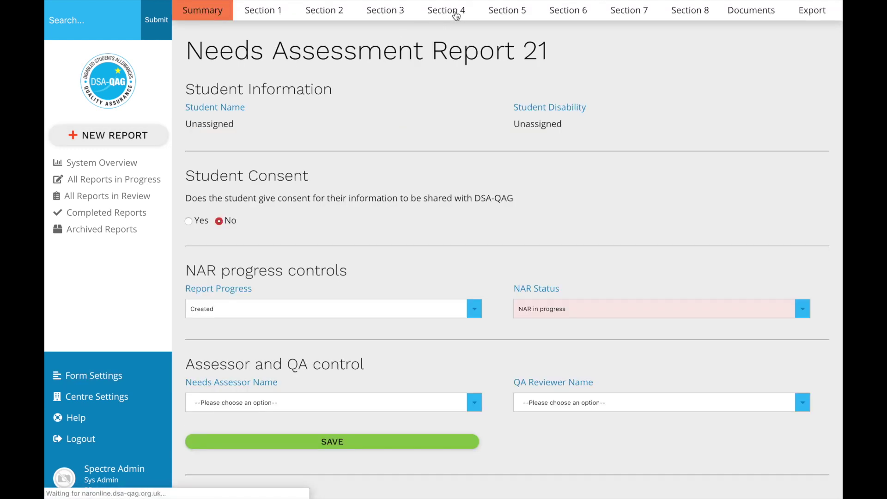
Verify Report 21's Section 4 Key Impacts shows the newly added pre-populated sentence
click(456, 13)
scroll(405, 204, down, 1)
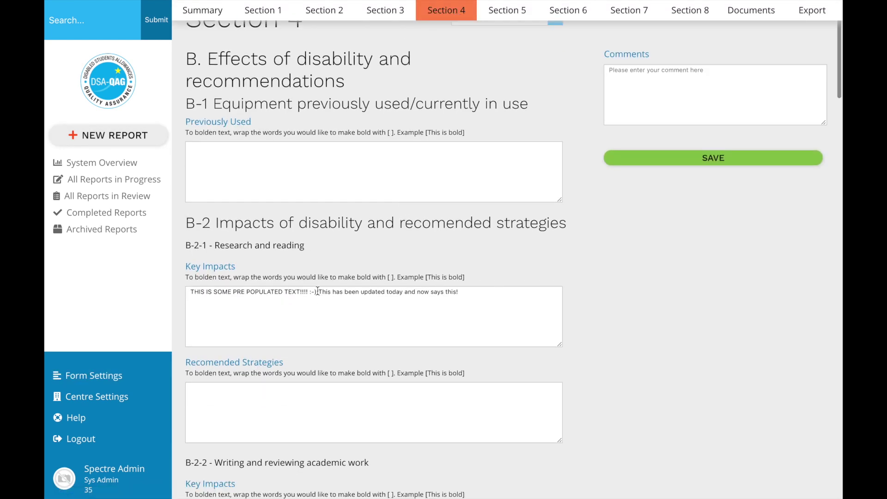
drag(317, 292, 462, 292)
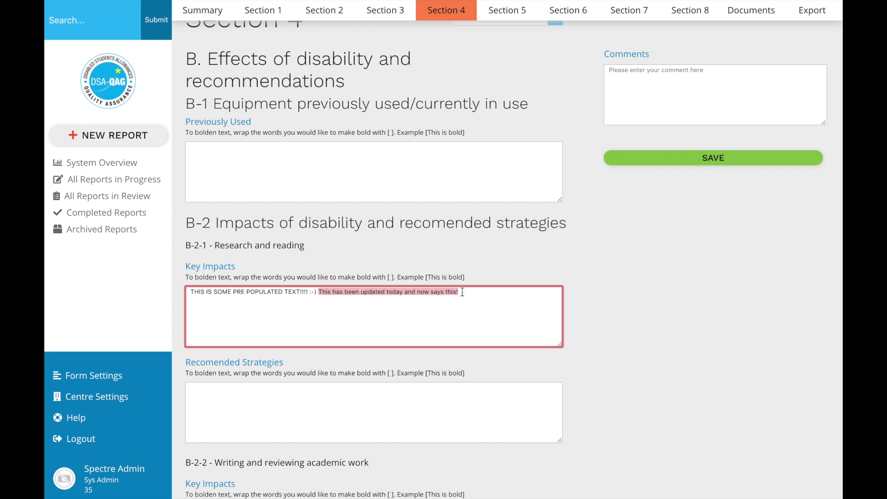
click(568, 310)
scroll(449, 306, up, 1)
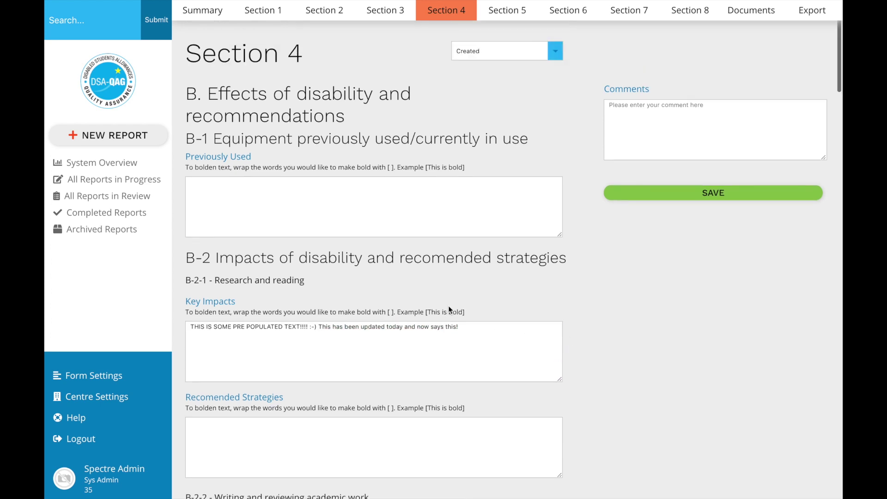
Open Report 20 from the in-progress reports list and view its Section 4
click(215, 16)
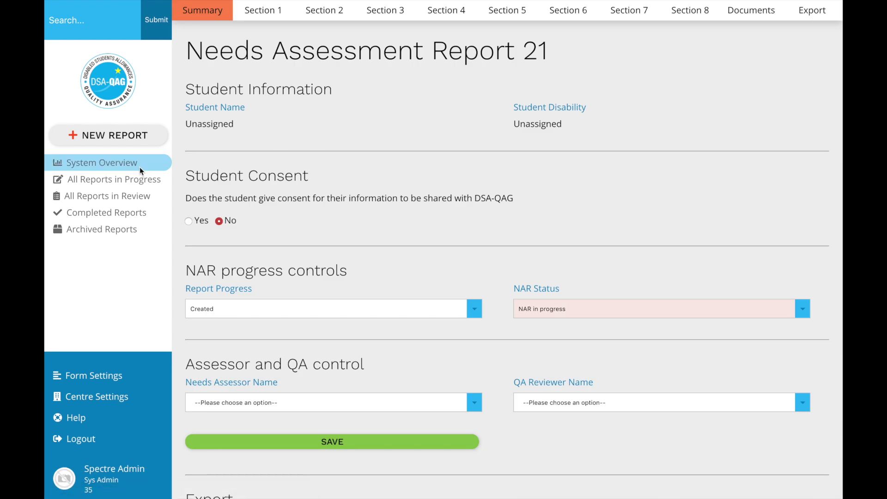
click(121, 181)
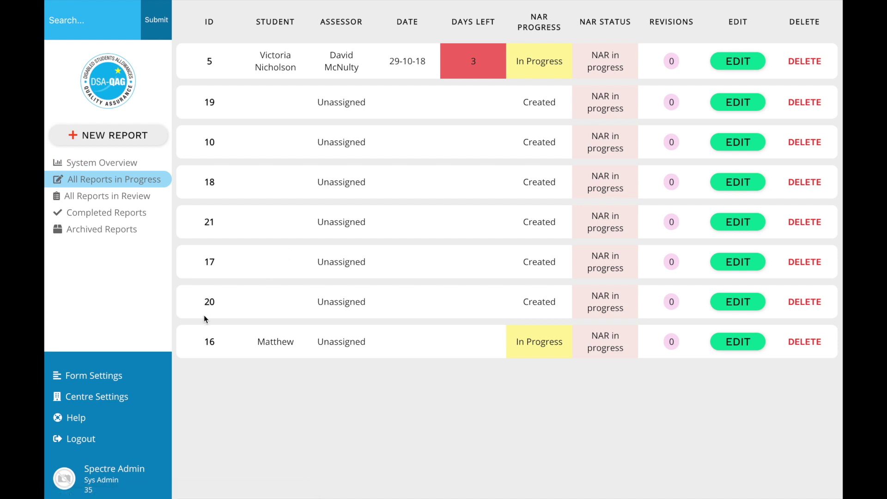
click(736, 303)
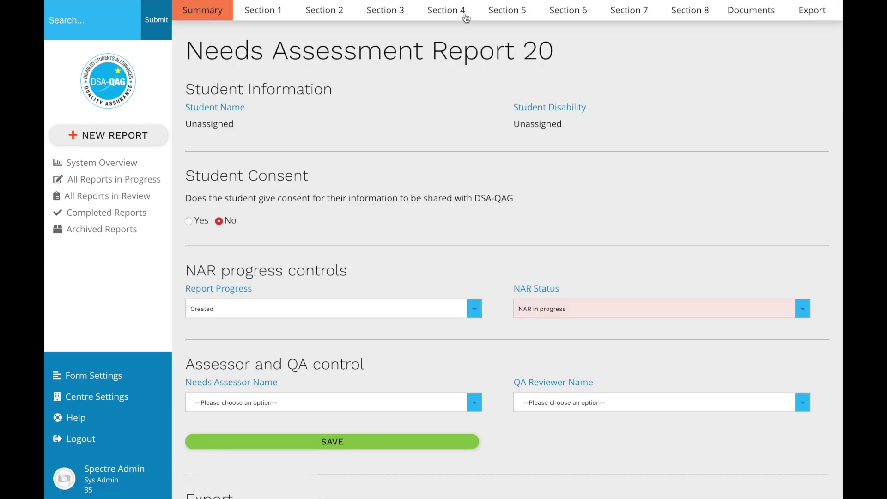
click(465, 15)
scroll(510, 192, down, 2)
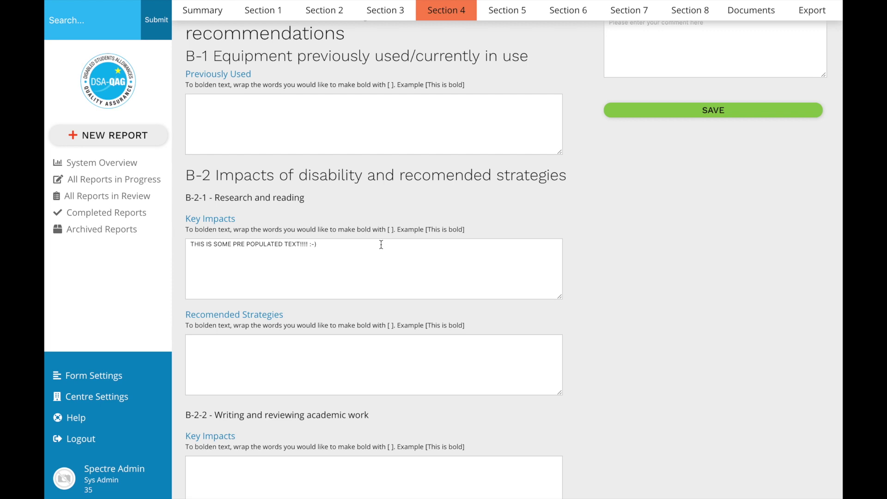
Delete the default Key Impacts text in Form Settings, save, and list reports in progress
click(88, 377)
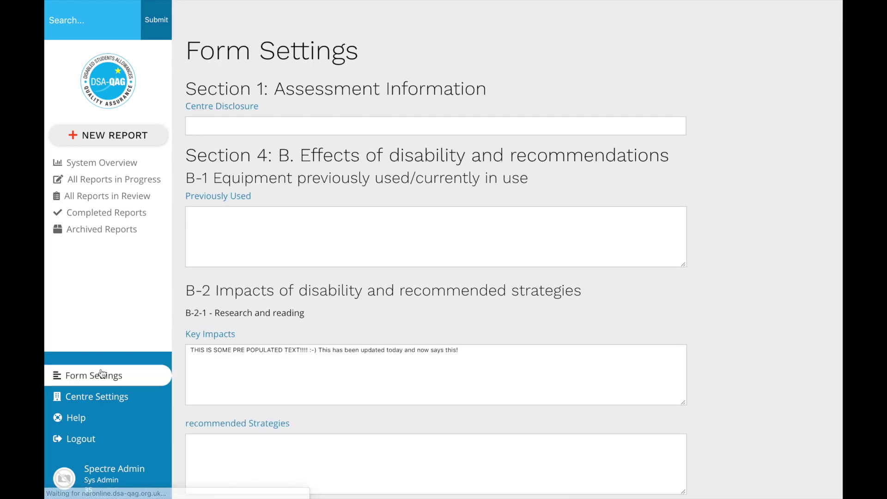
scroll(351, 382, down, 2)
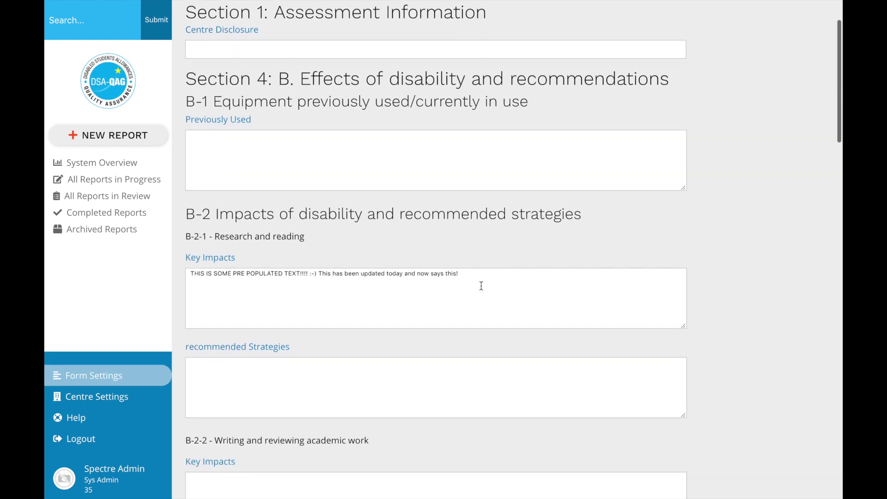
triple_click(481, 275)
key(BackSpace)
scroll(401, 362, down, 20)
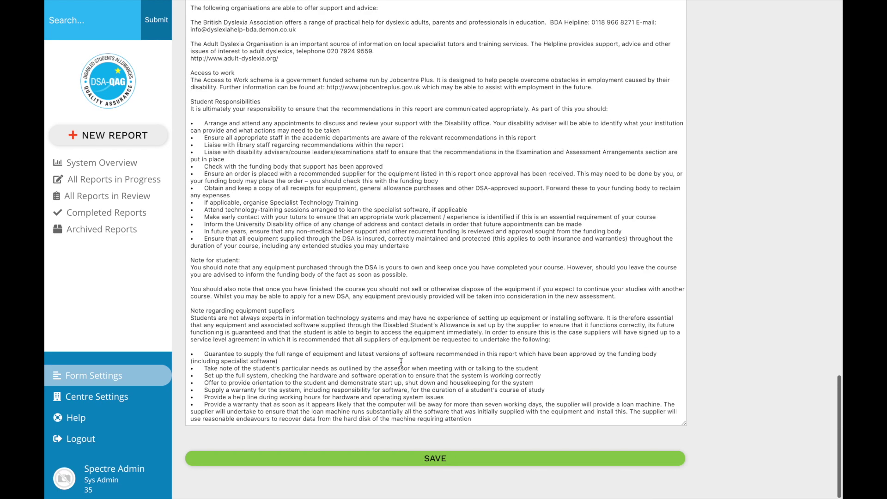
click(348, 464)
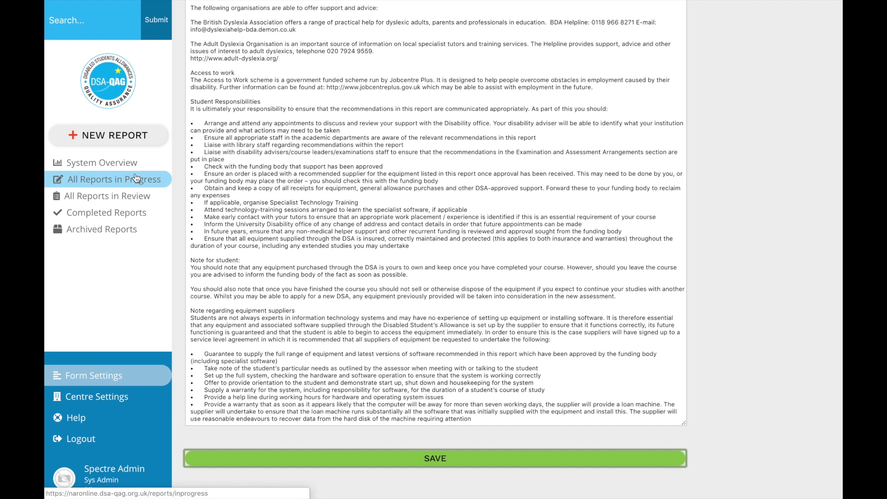
click(127, 185)
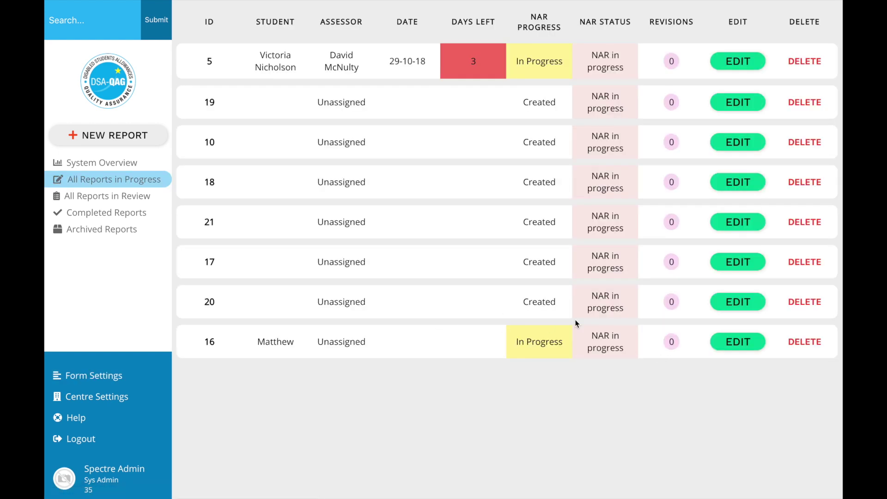
Reopen Report 20 and review its Section 4 Key Impacts field
click(734, 302)
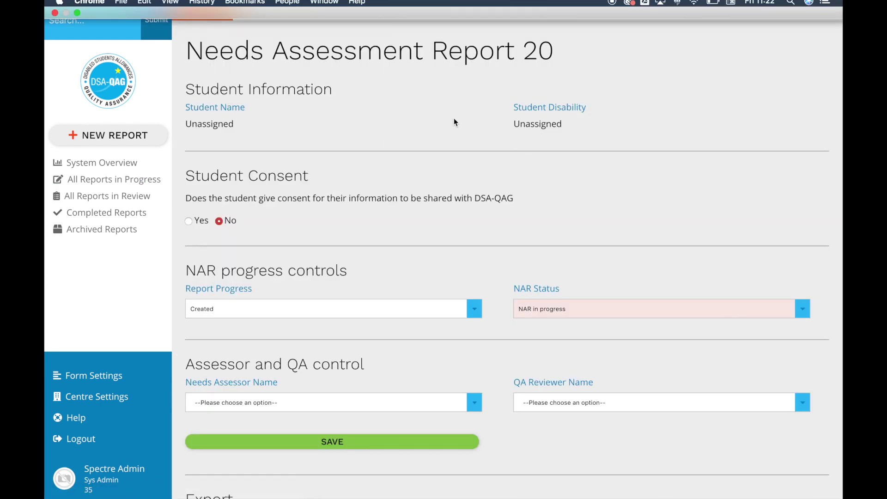
click(448, 14)
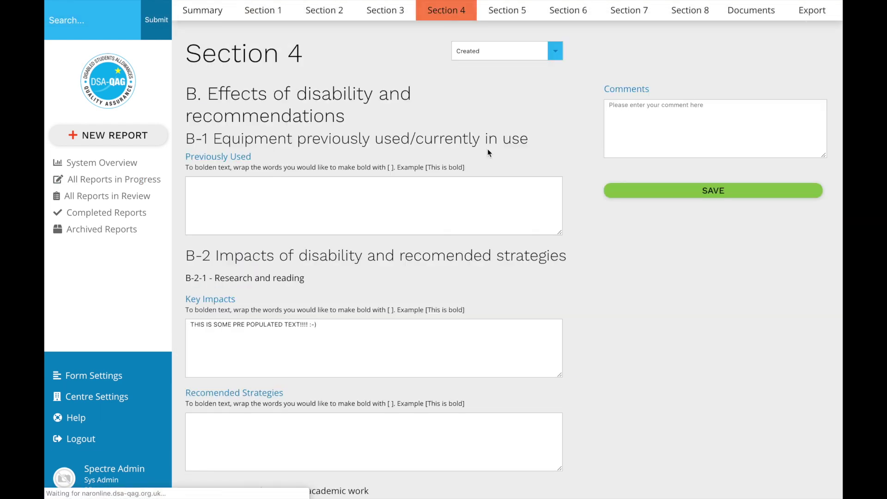
scroll(487, 148, down, 3)
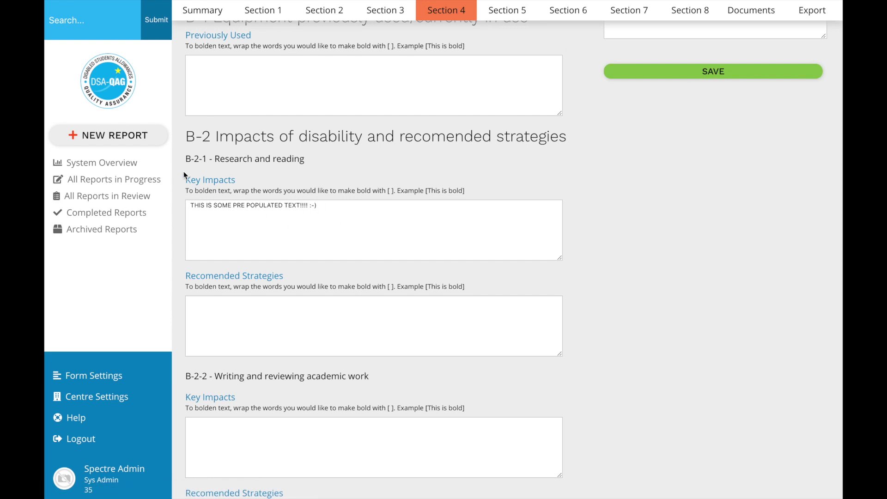
Create new Report 22 and check its Section 4 Key Impacts field is empty
click(132, 137)
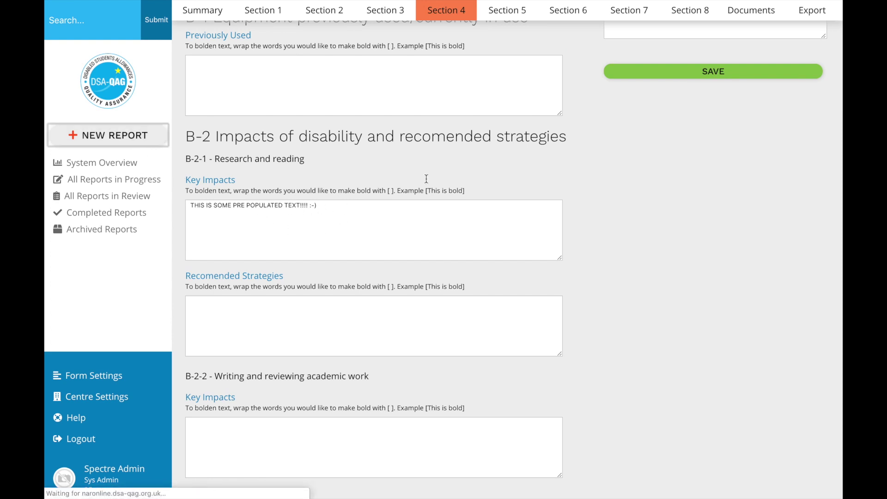
click(455, 13)
scroll(456, 175, down, 5)
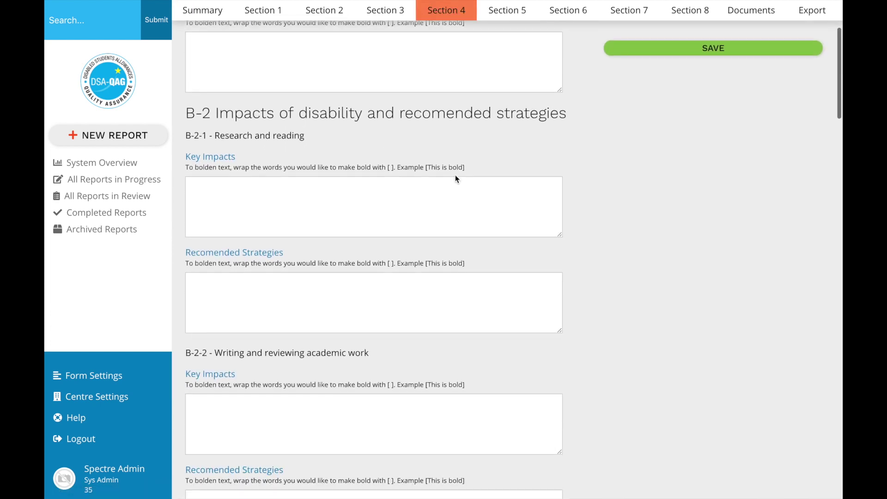